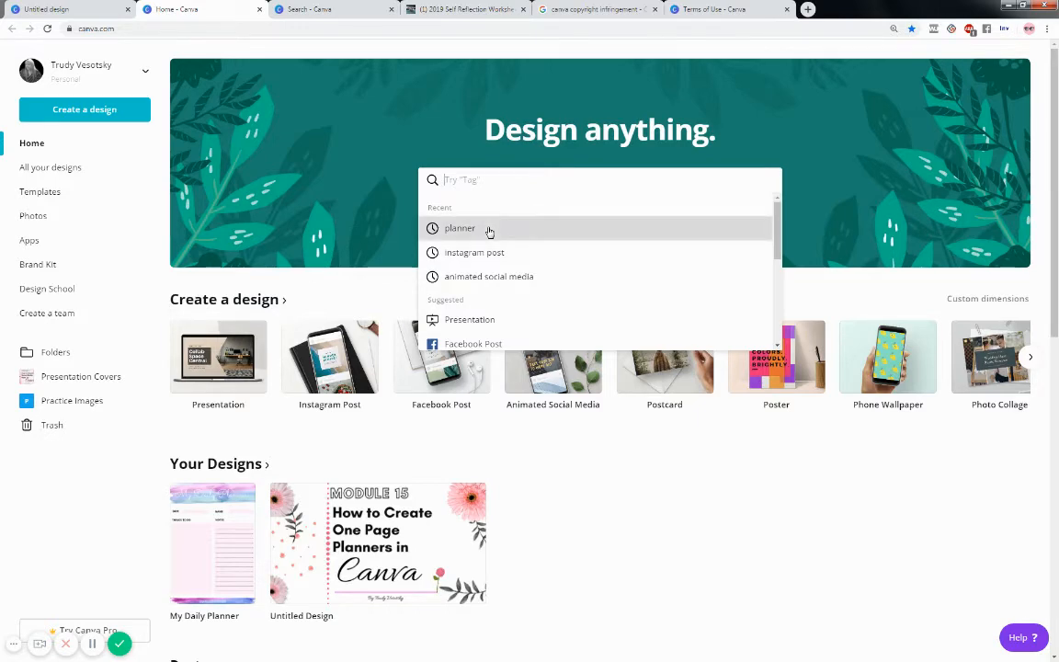
Search the templates for planner and start a blank design from the results.
{"action": "left_click", "coordinate": [489, 232]}
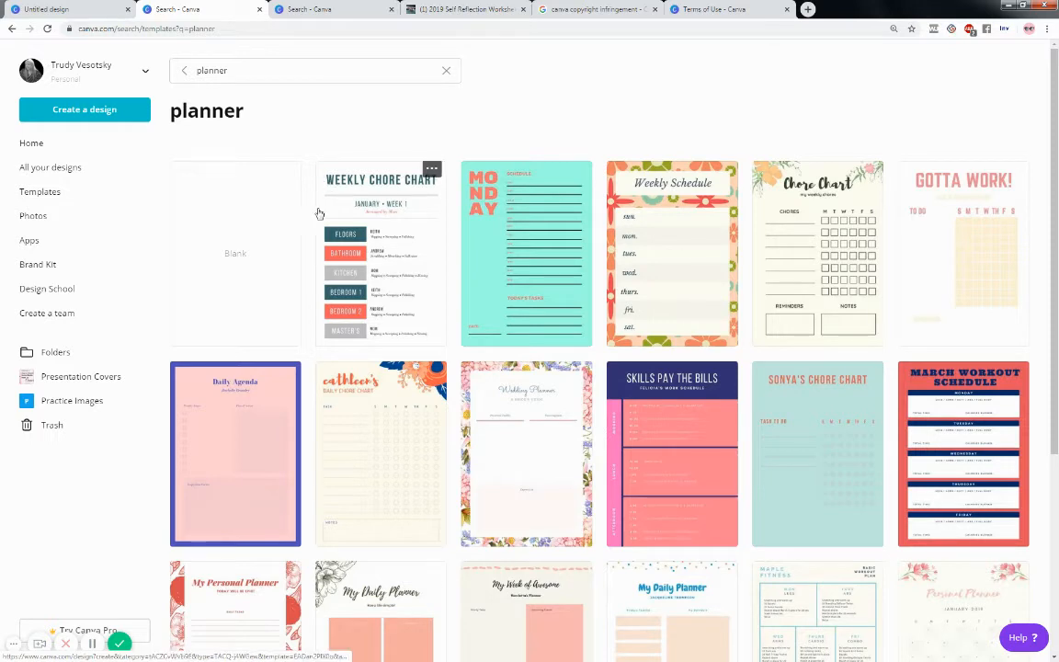
{"action": "left_click", "coordinate": [231, 228]}
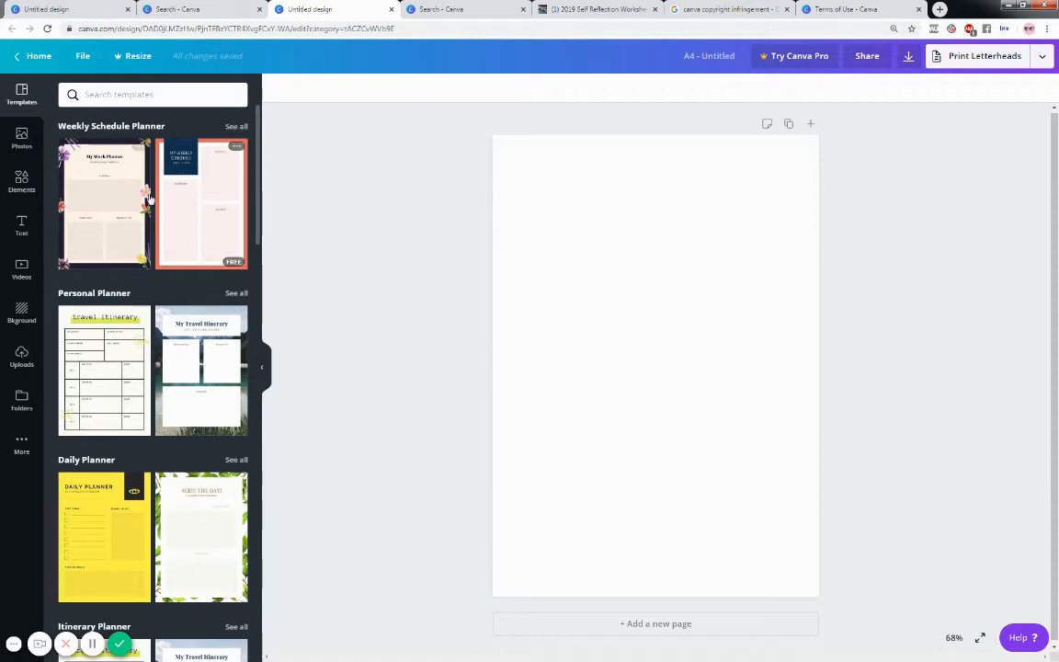
Browse the planner templates offered for the blank design, from the themed categories through all results.
{"action": "scroll", "coordinate": [97, 349], "scroll_direction": "down", "scroll_amount": 2}
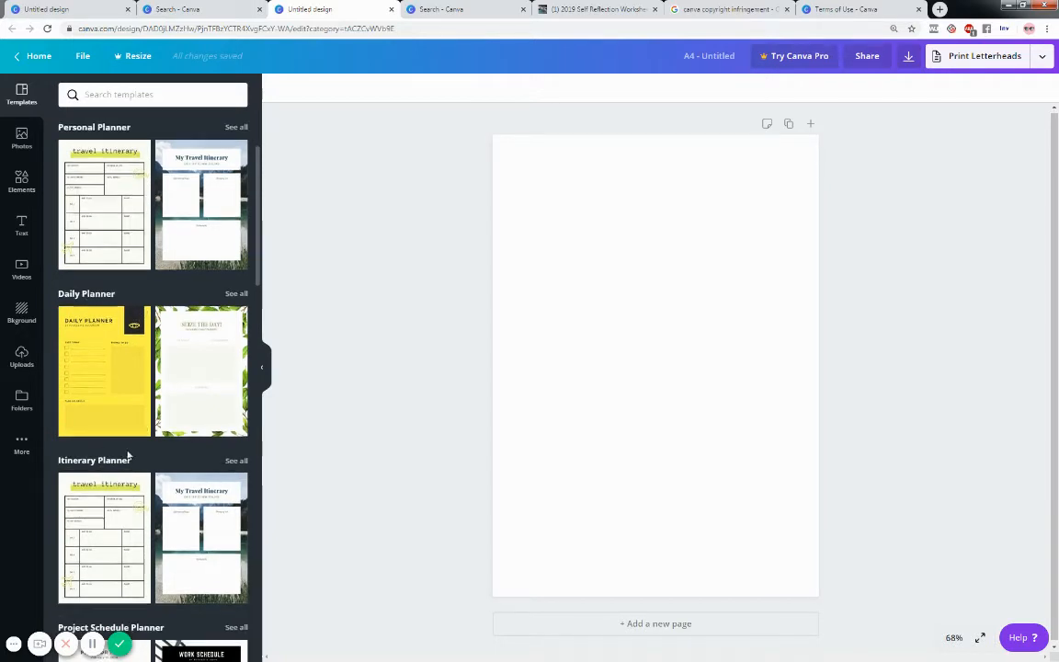
{"action": "scroll", "coordinate": [101, 455], "scroll_direction": "down", "scroll_amount": 4}
{"action": "scroll", "coordinate": [103, 432], "scroll_direction": "down", "scroll_amount": 5}
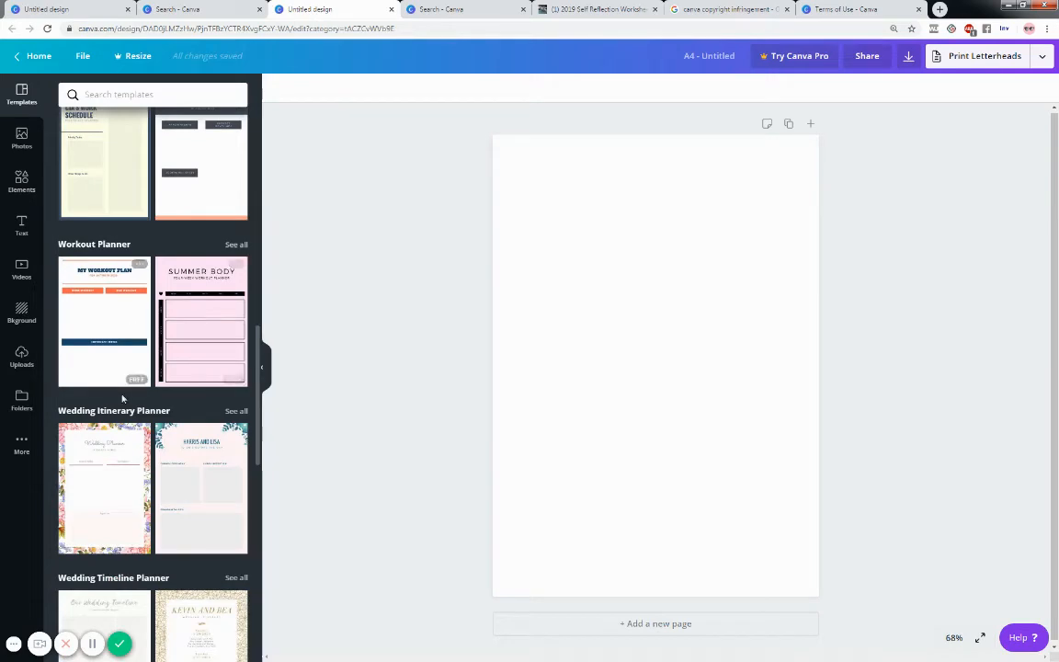
{"action": "scroll", "coordinate": [123, 397], "scroll_direction": "down", "scroll_amount": 5}
{"action": "scroll", "coordinate": [133, 402], "scroll_direction": "down", "scroll_amount": 5}
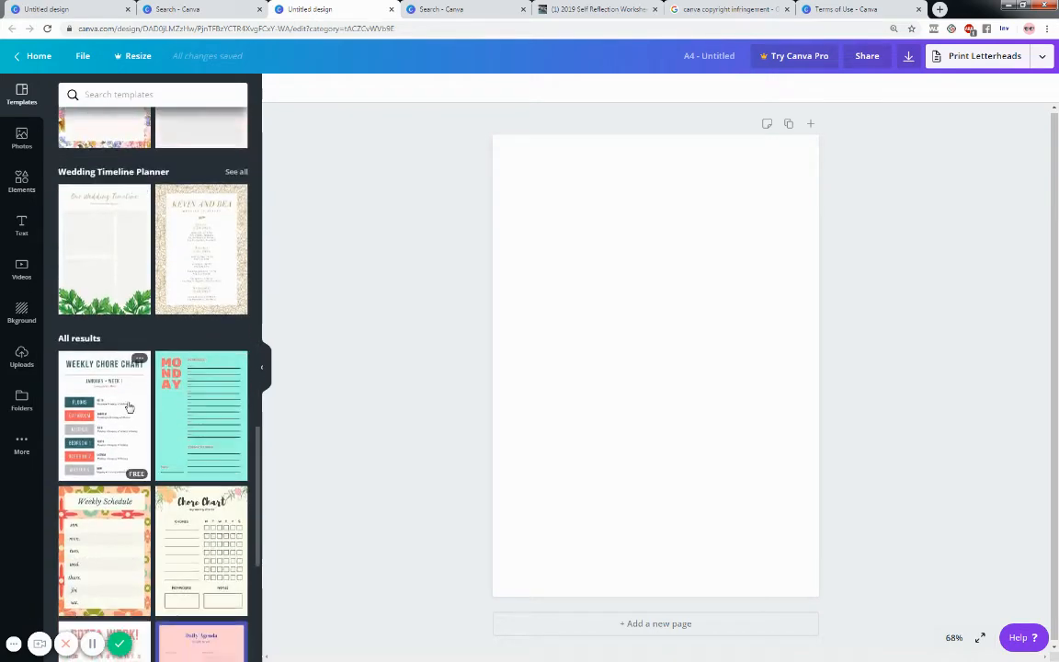
{"action": "scroll", "coordinate": [130, 410], "scroll_direction": "down", "scroll_amount": 5}
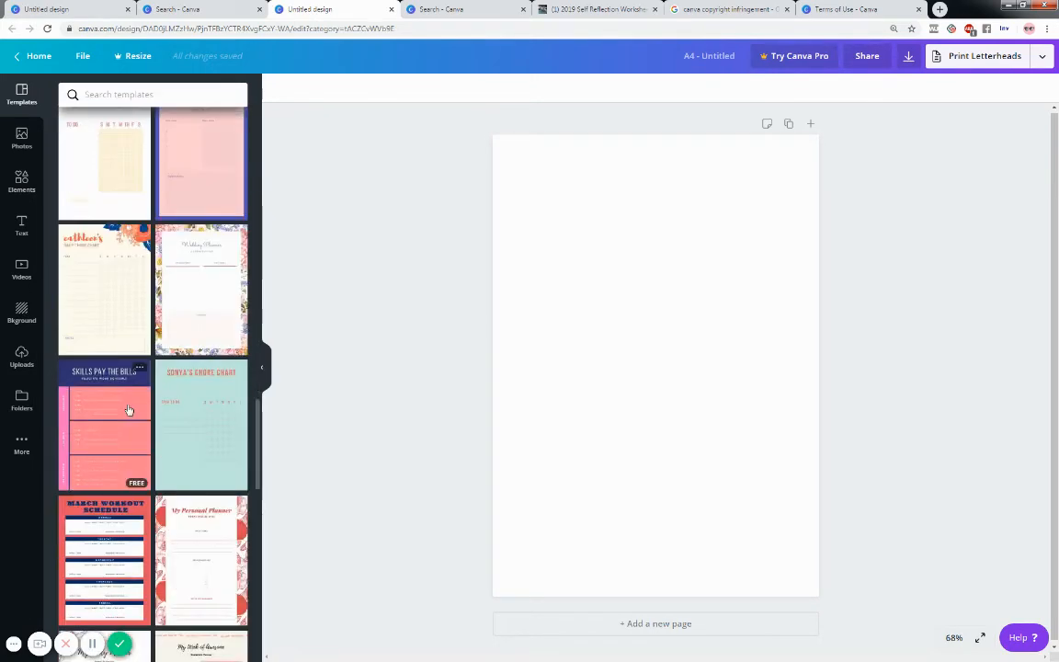
{"action": "scroll", "coordinate": [143, 421], "scroll_direction": "down", "scroll_amount": 4}
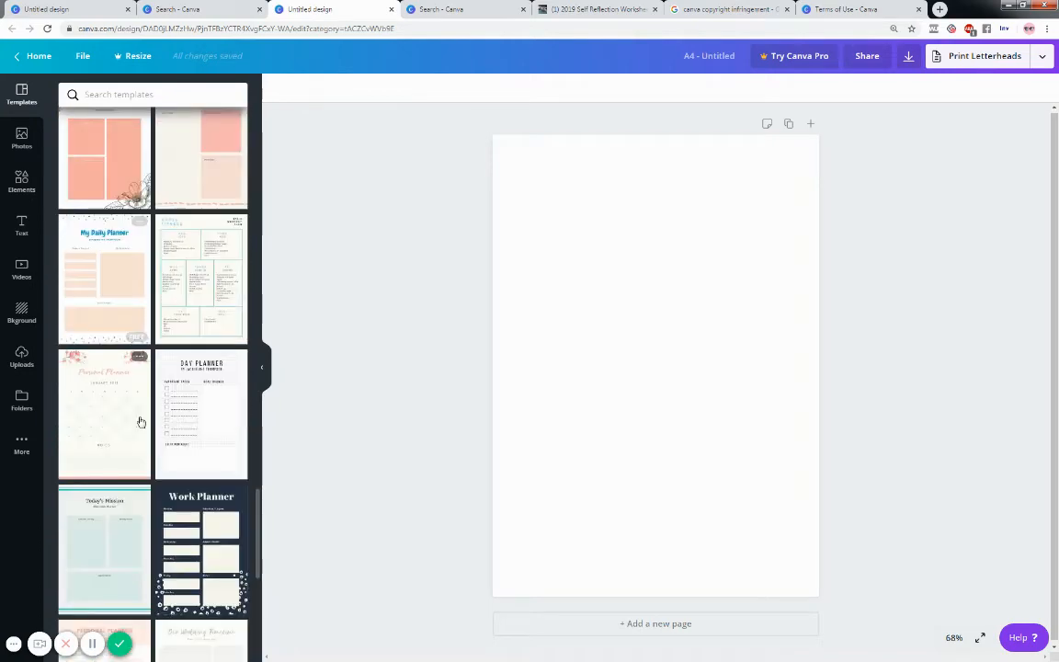
{"action": "scroll", "coordinate": [129, 410], "scroll_direction": "up", "scroll_amount": 20}
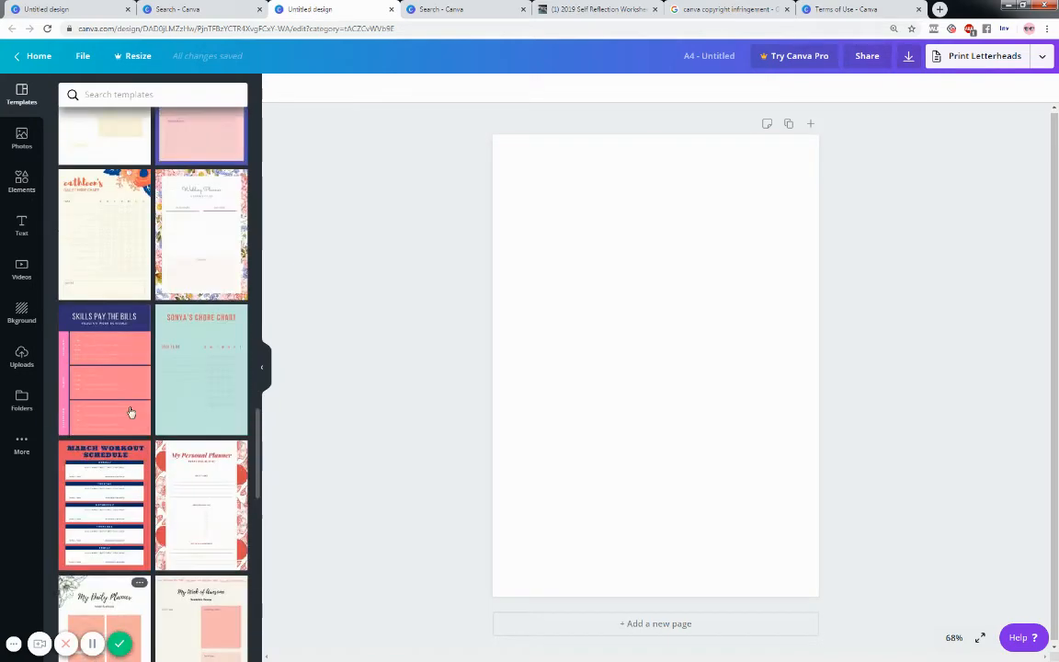
{"action": "scroll", "coordinate": [120, 401], "scroll_direction": "up", "scroll_amount": 15}
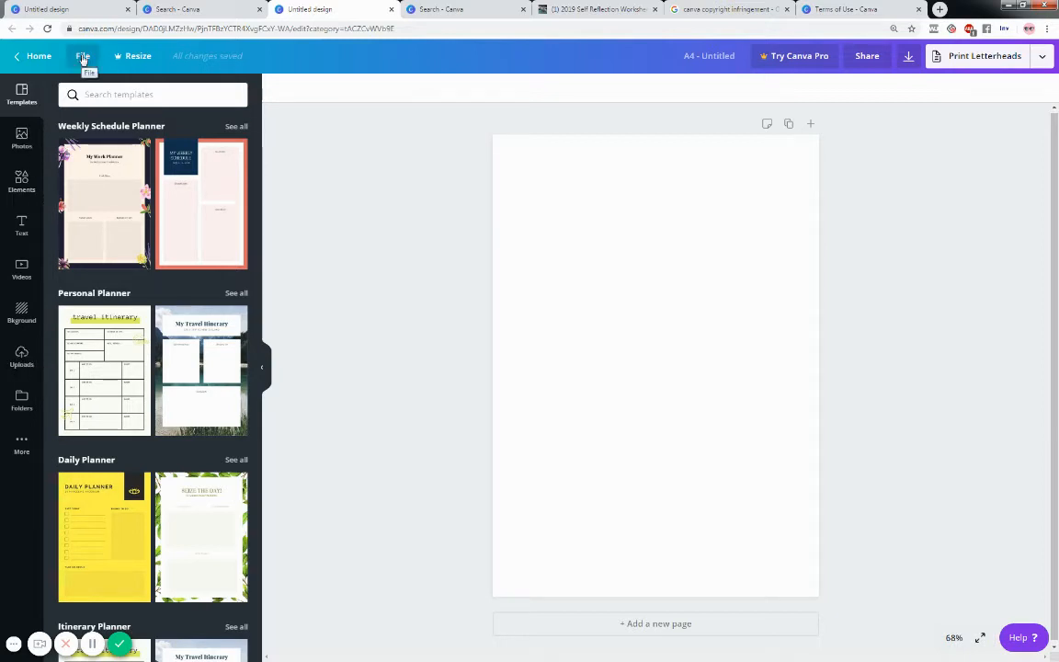
Open the My Daily Planner design from all your designs and view its first page enlarged.
{"action": "left_click", "coordinate": [182, 11]}
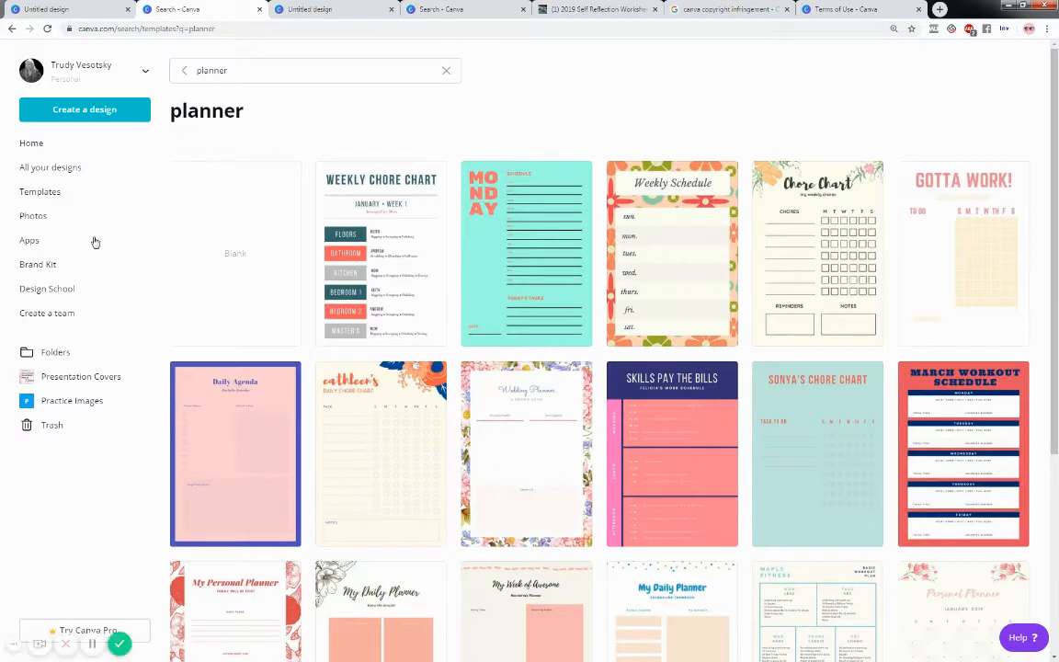
{"action": "left_click", "coordinate": [88, 169]}
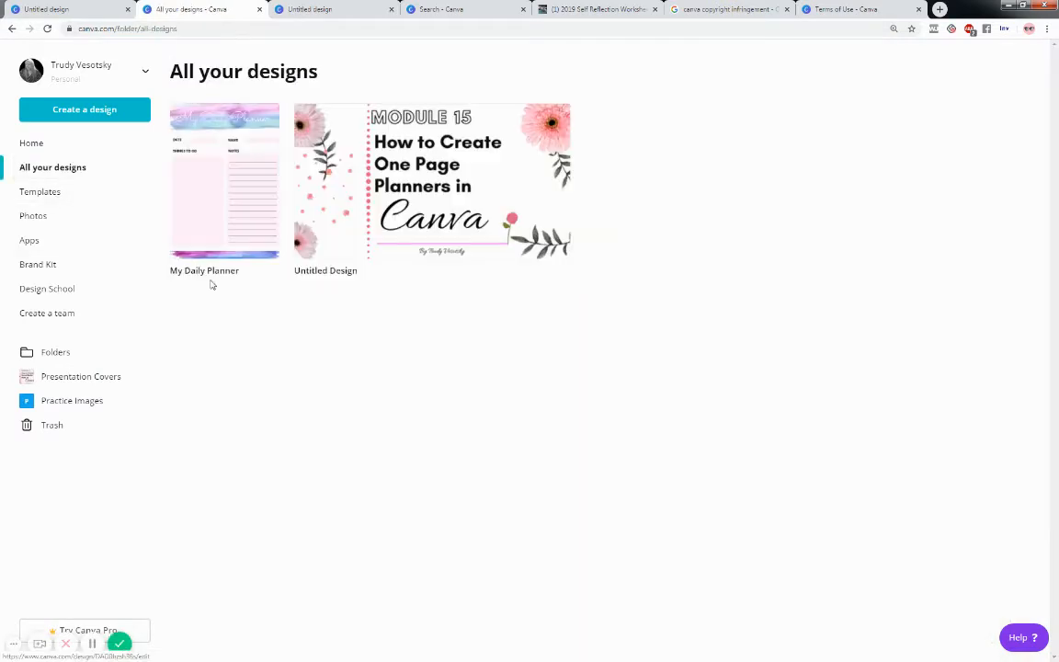
{"action": "left_click", "coordinate": [208, 190]}
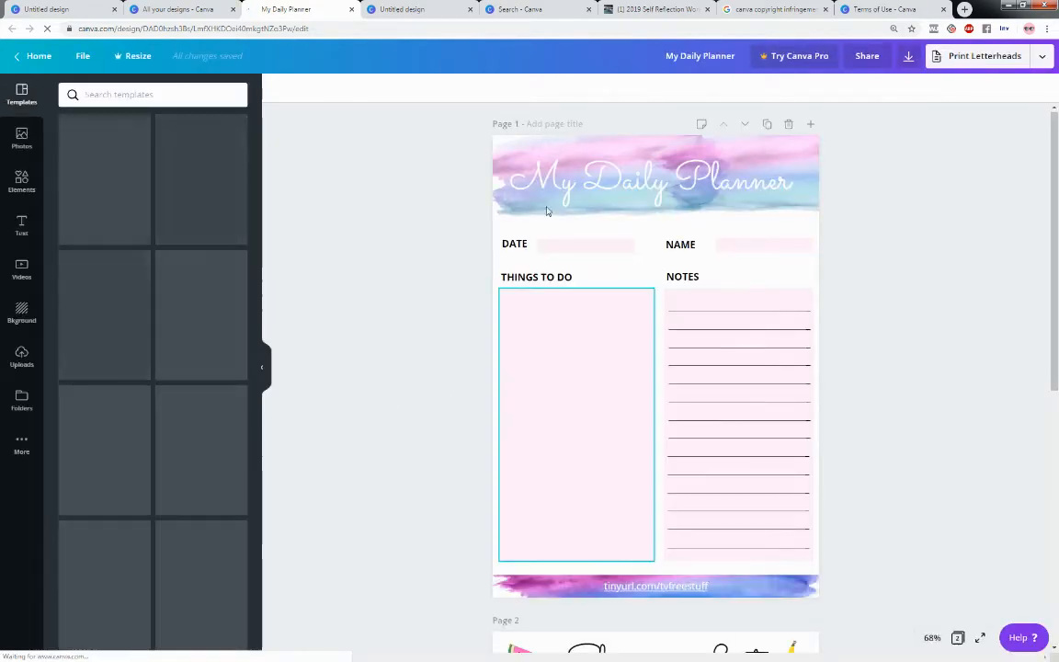
{"action": "scroll", "coordinate": [413, 372], "scroll_direction": "down", "scroll_amount": 1}
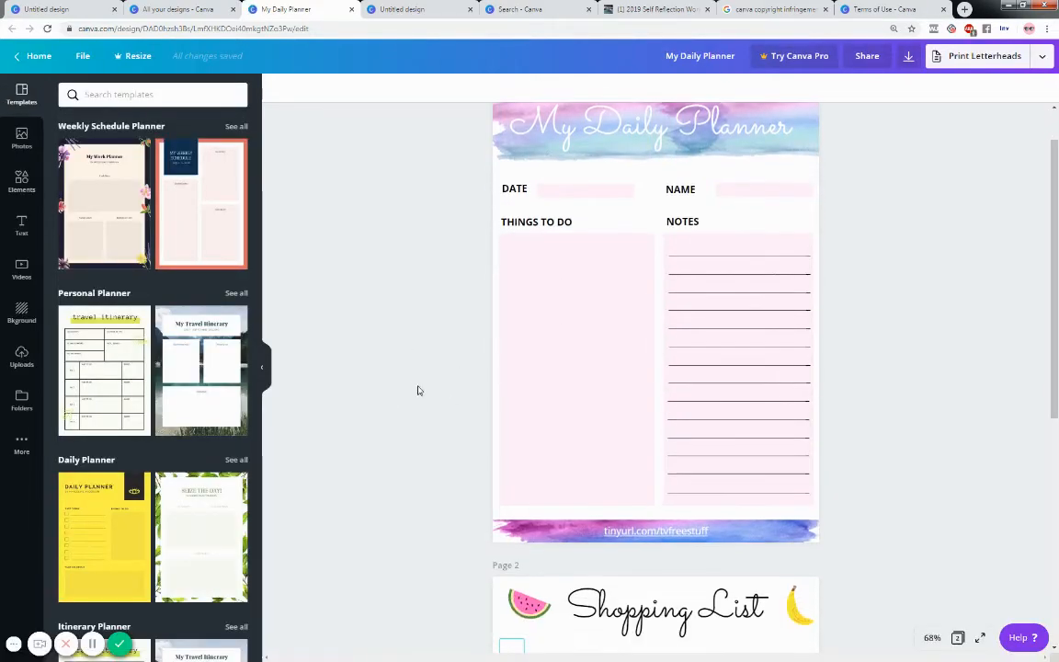
{"action": "scroll", "coordinate": [417, 390], "scroll_direction": "up", "scroll_amount": 1}
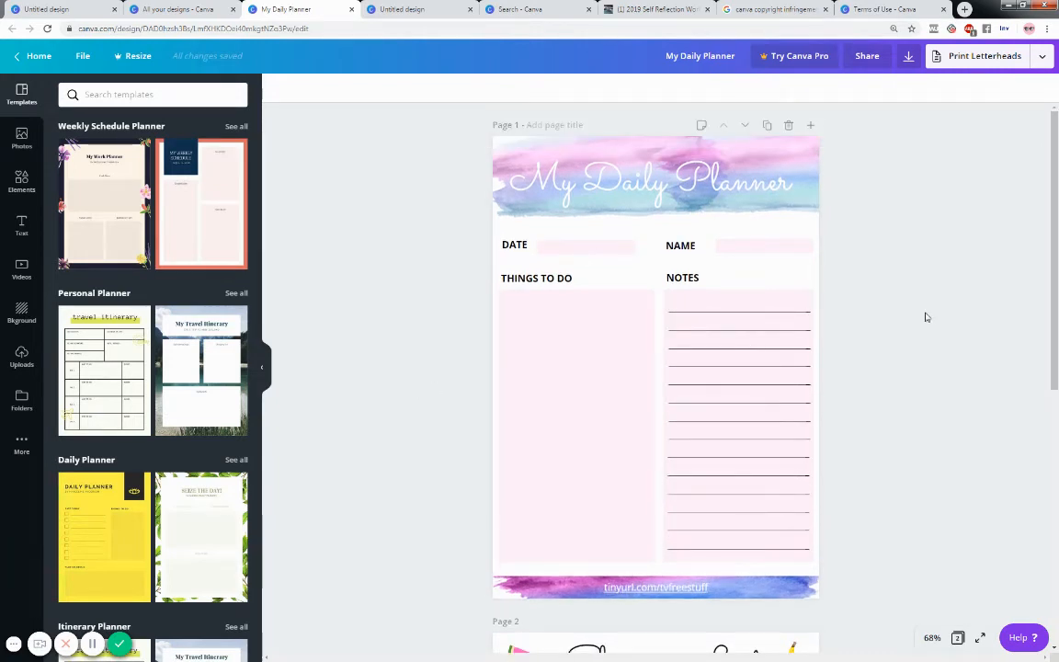
{"action": "key", "text": "ctrl+plus"}
{"action": "key", "text": "ctrl+plus"}
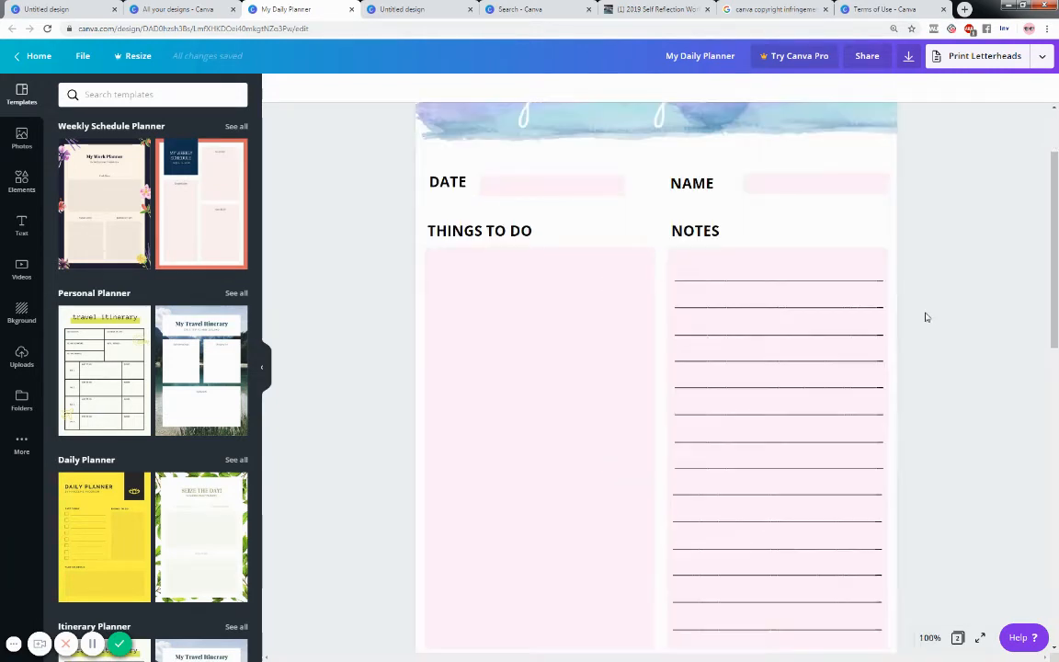
{"action": "scroll", "coordinate": [927, 318], "scroll_direction": "up", "scroll_amount": 2}
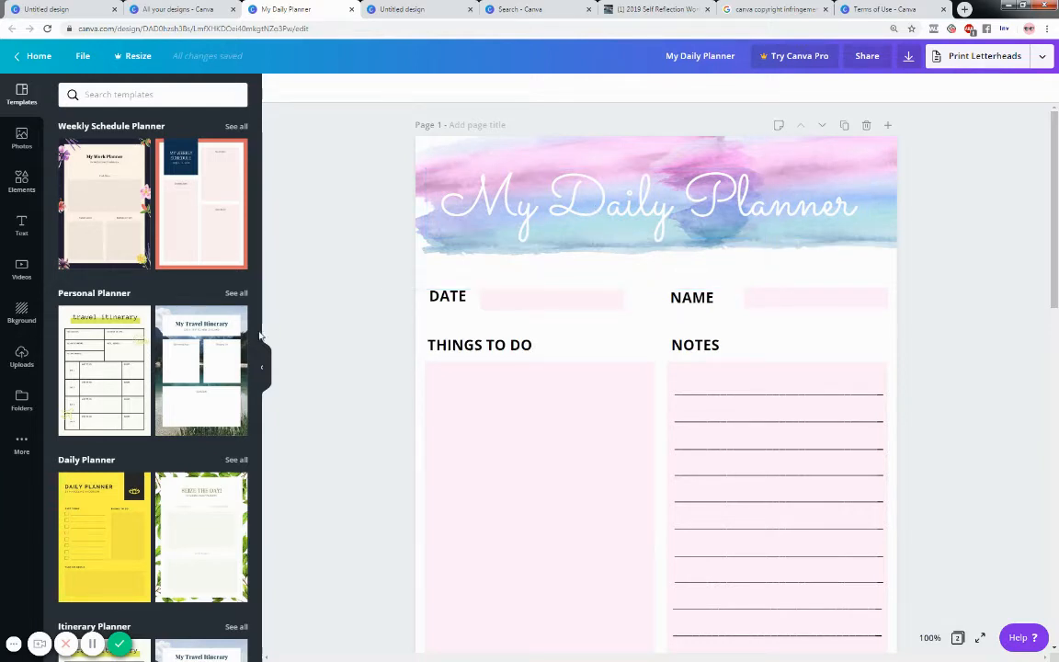
Look through the uploaded images, photos and elements available for the daily planner.
{"action": "left_click", "coordinate": [21, 356]}
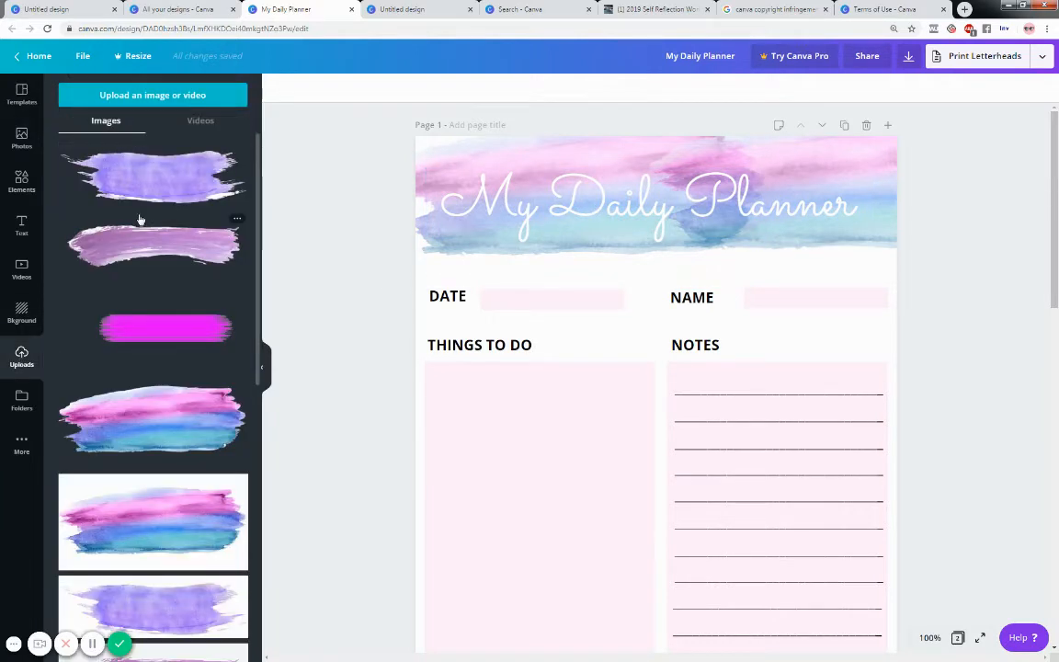
{"action": "left_click", "coordinate": [22, 138]}
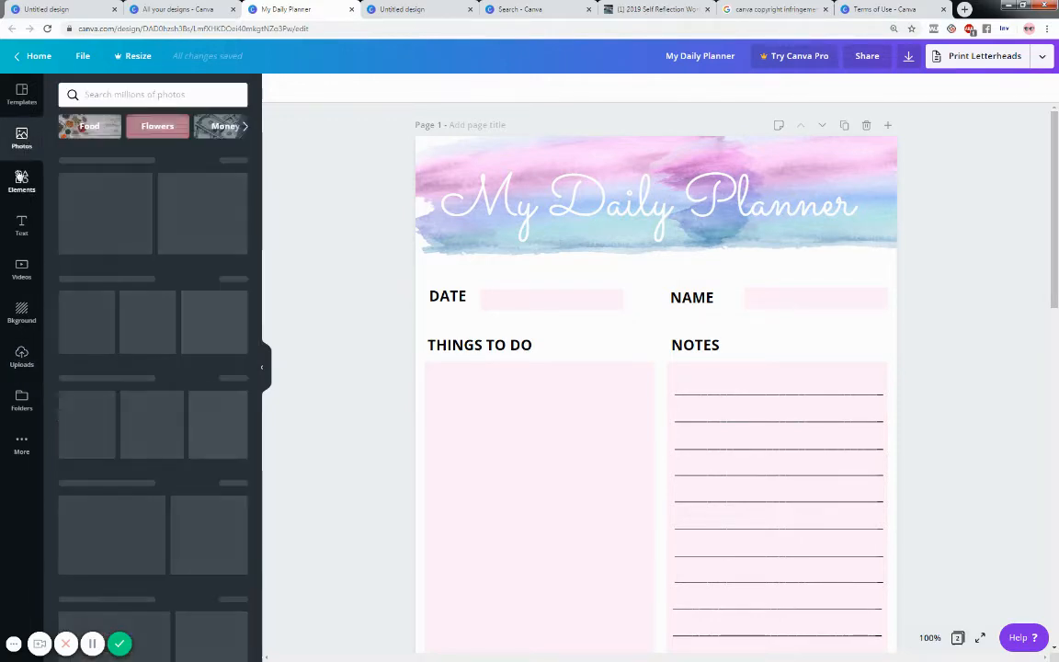
{"action": "left_click", "coordinate": [22, 180]}
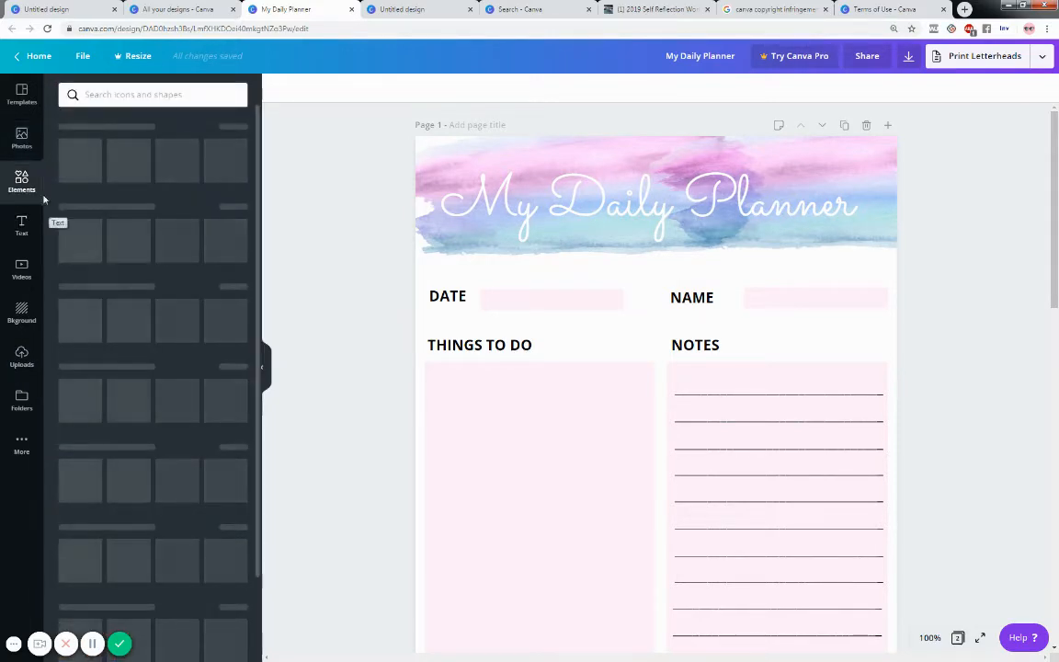
{"action": "left_click", "coordinate": [22, 357]}
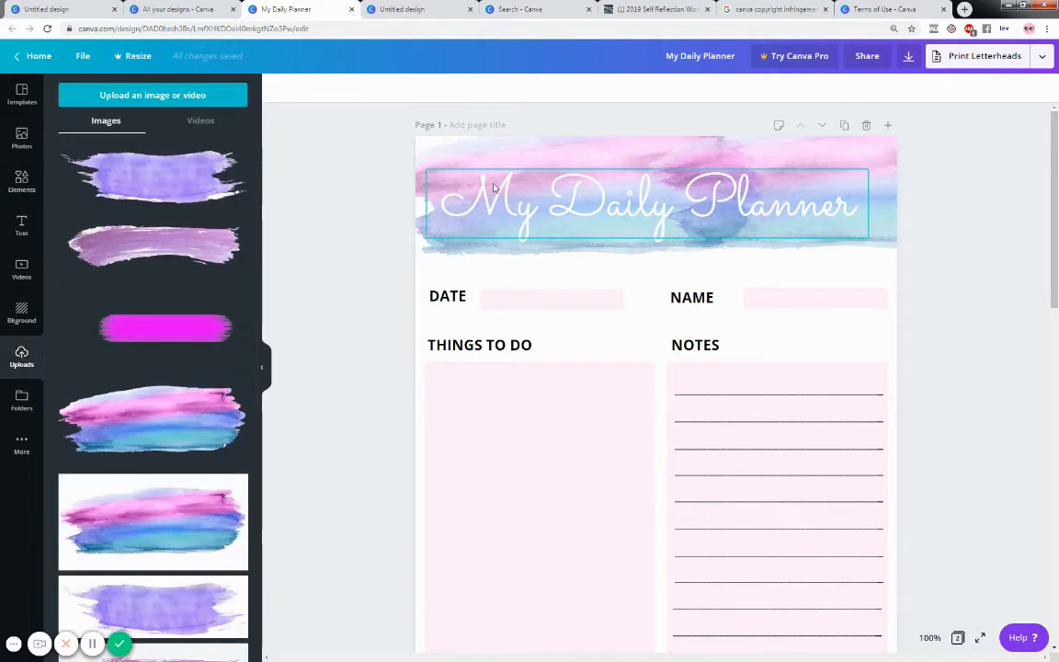
Examine the daily planner's date, name and things-to-do boxes and the Shopping List on page 2.
{"action": "scroll", "coordinate": [384, 331], "scroll_direction": "down", "scroll_amount": 1}
{"action": "scroll", "coordinate": [384, 331], "scroll_direction": "down", "scroll_amount": 1}
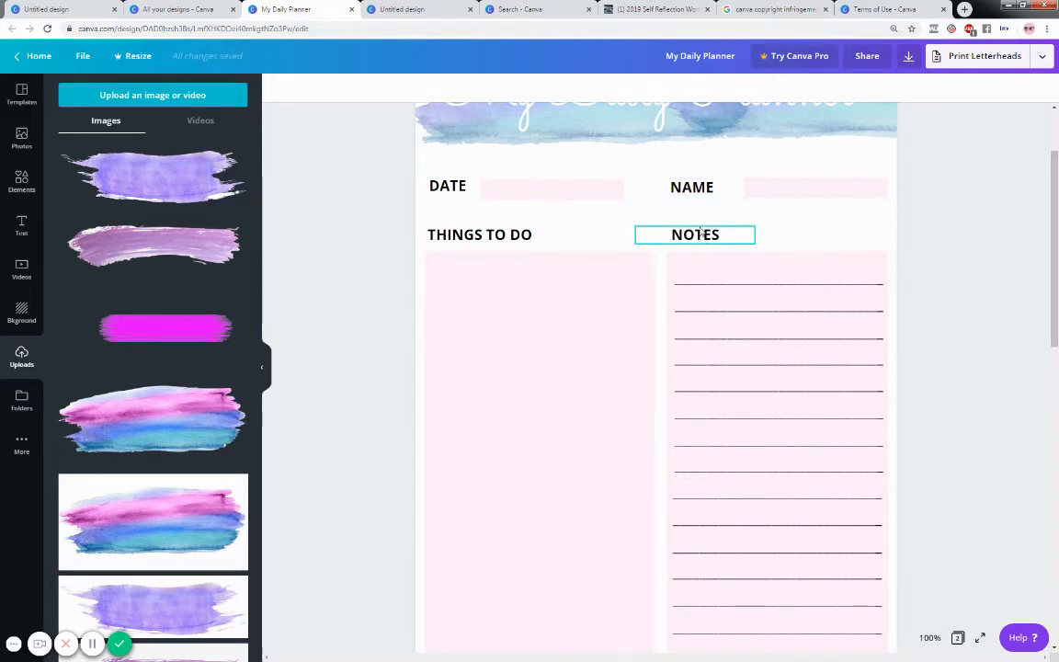
{"action": "key", "text": "ctrl+minus"}
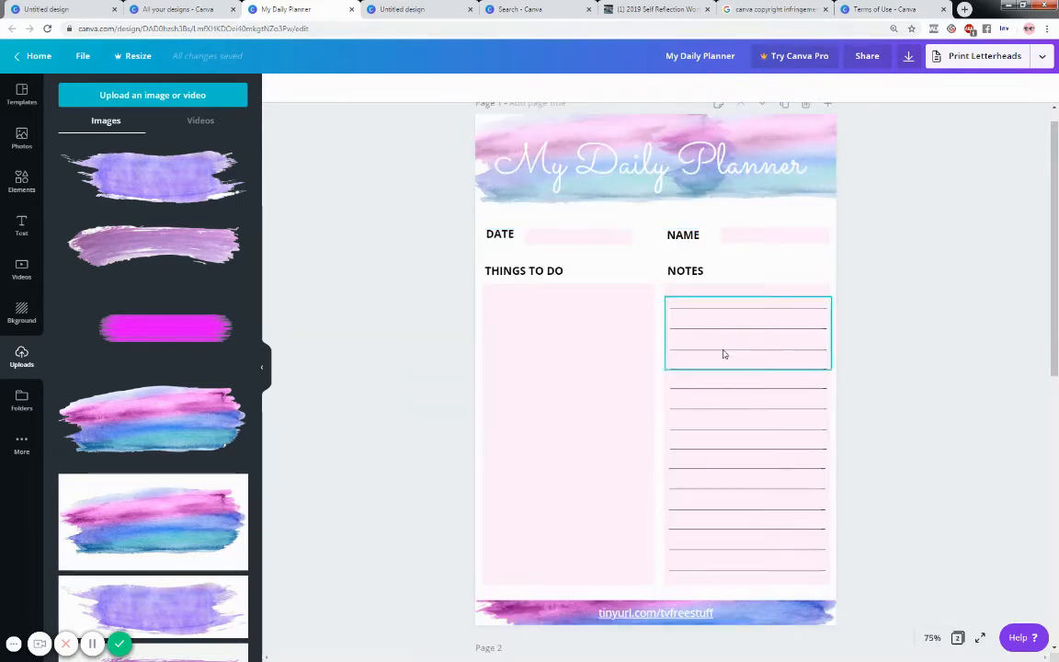
{"action": "left_click", "coordinate": [557, 239]}
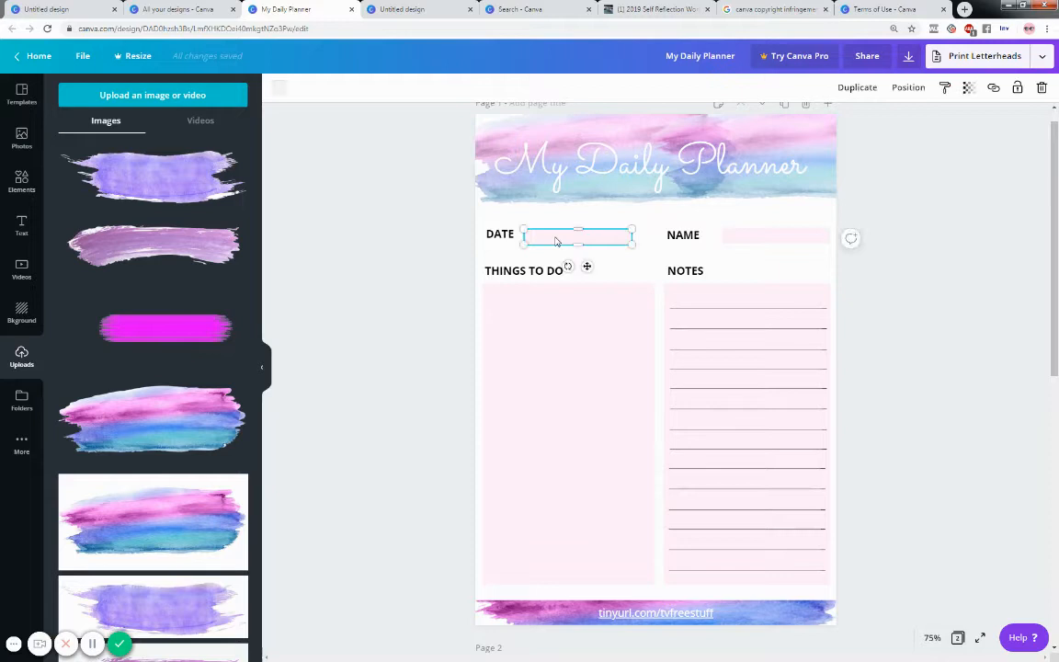
{"action": "left_click", "coordinate": [752, 237]}
{"action": "left_click", "coordinate": [553, 350]}
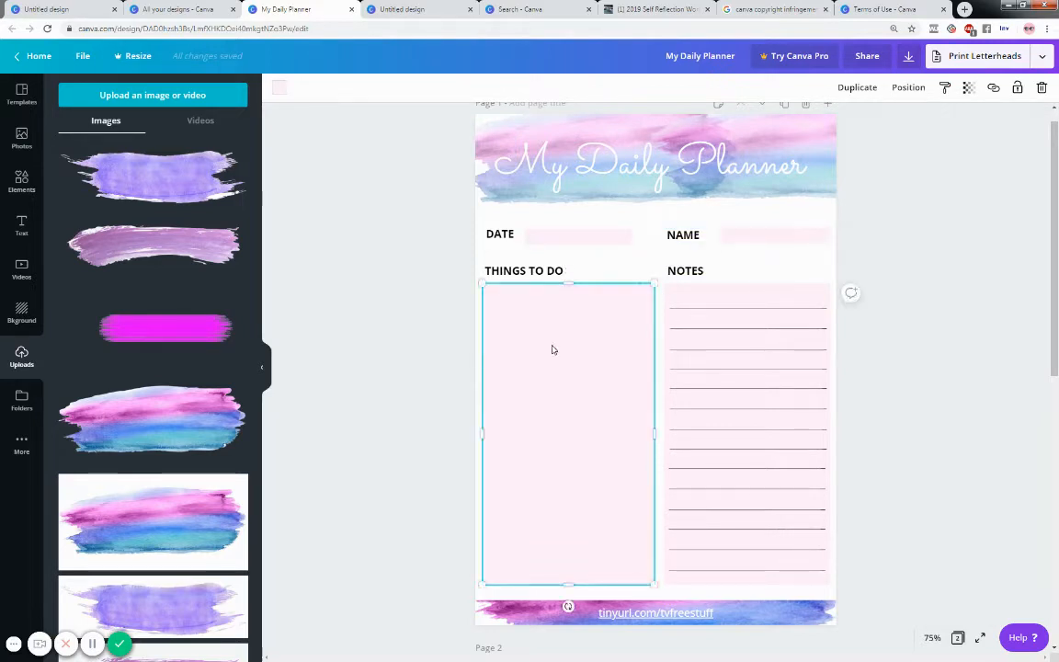
{"action": "scroll", "coordinate": [347, 381], "scroll_direction": "down", "scroll_amount": 5}
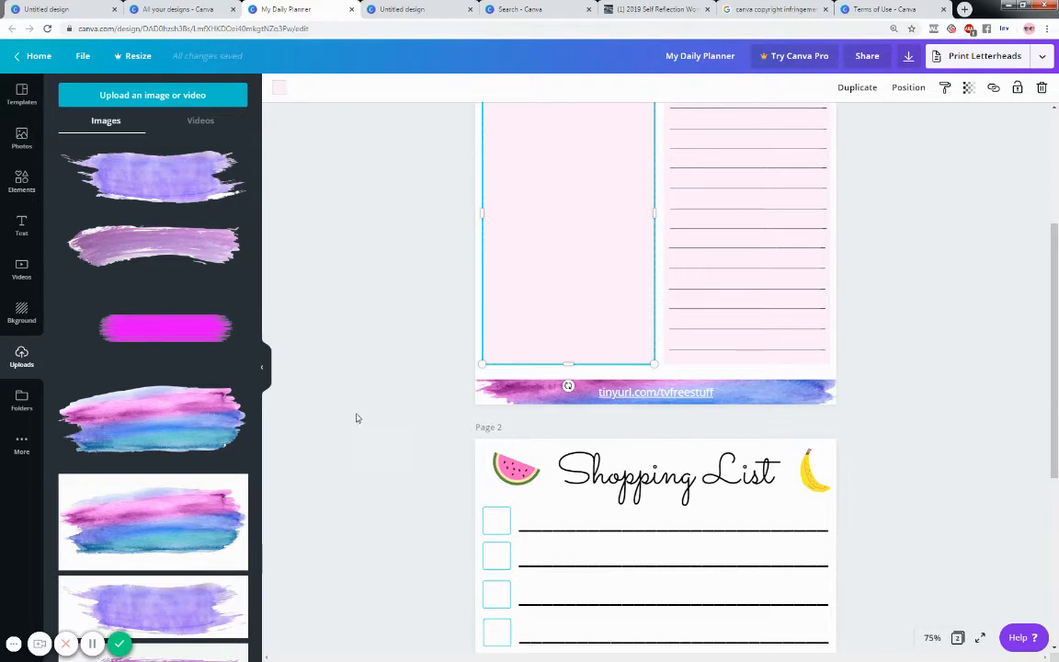
{"action": "scroll", "coordinate": [350, 414], "scroll_direction": "down", "scroll_amount": 5}
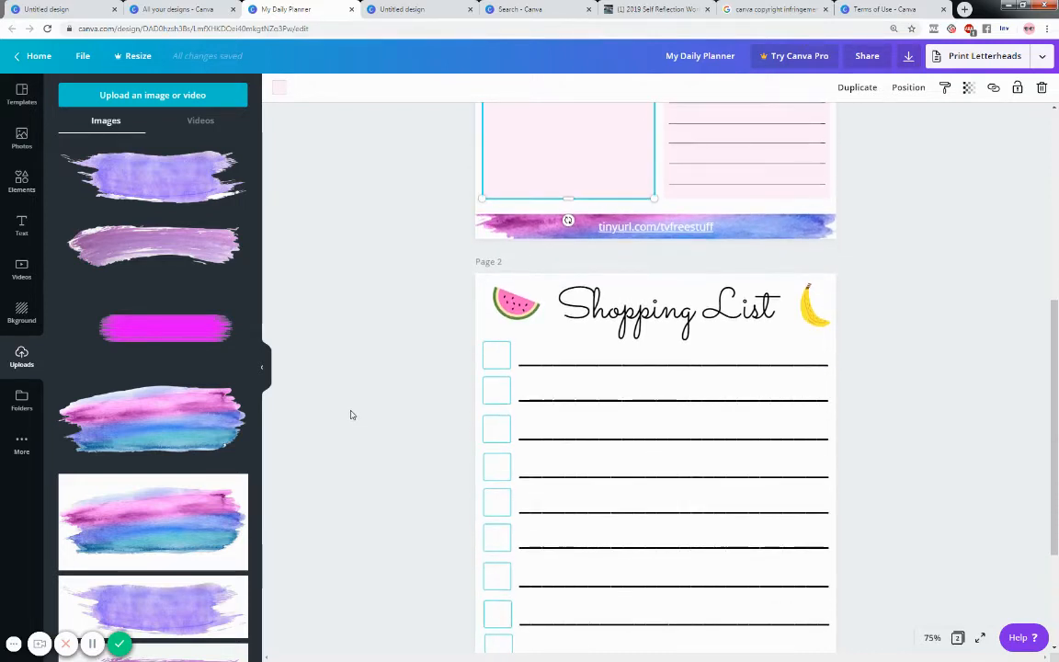
{"action": "scroll", "coordinate": [350, 415], "scroll_direction": "down", "scroll_amount": 3}
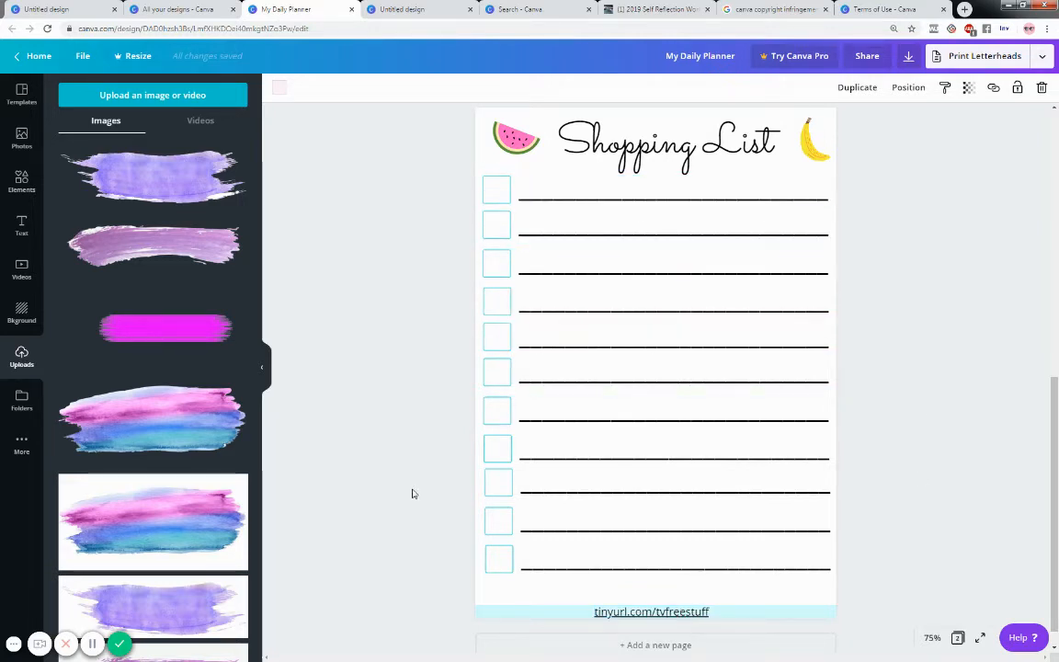
{"action": "scroll", "coordinate": [417, 497], "scroll_direction": "up", "scroll_amount": 6}
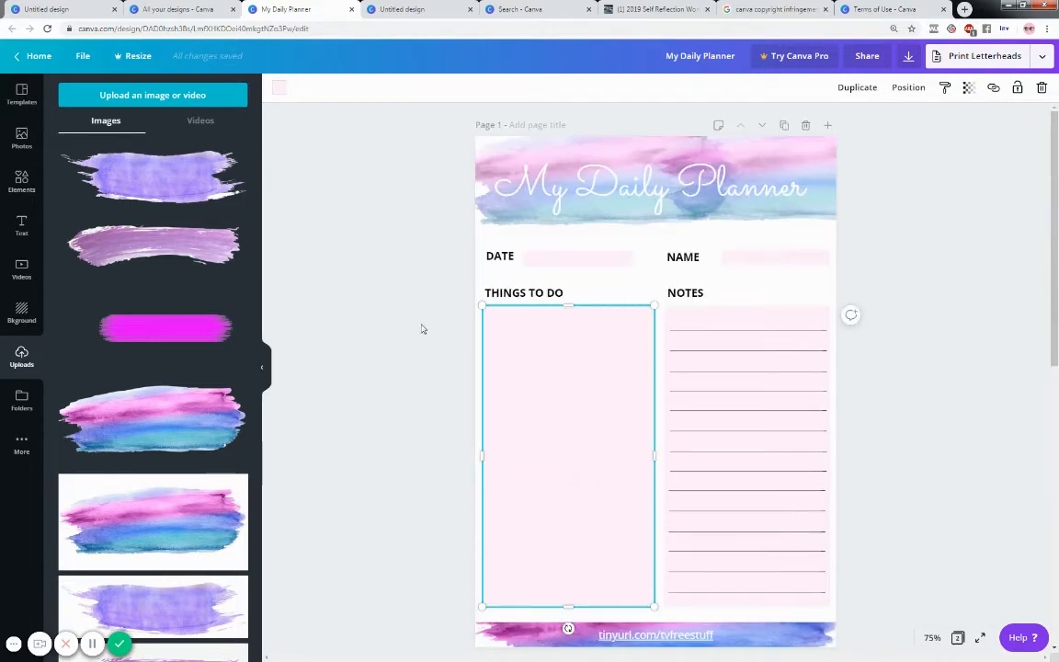
Return to the blank A4 design and apply the Plan for Today template from the Project Schedule Planner category.
{"action": "left_click", "coordinate": [382, 9]}
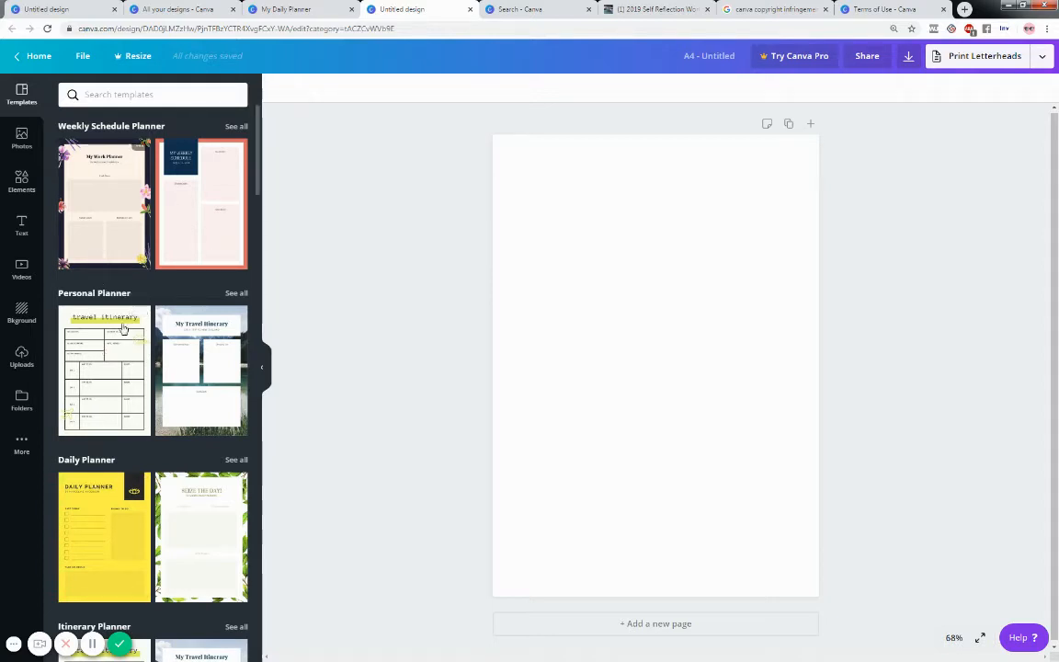
{"action": "scroll", "coordinate": [131, 514], "scroll_direction": "down", "scroll_amount": 1}
{"action": "scroll", "coordinate": [132, 513], "scroll_direction": "down", "scroll_amount": 3}
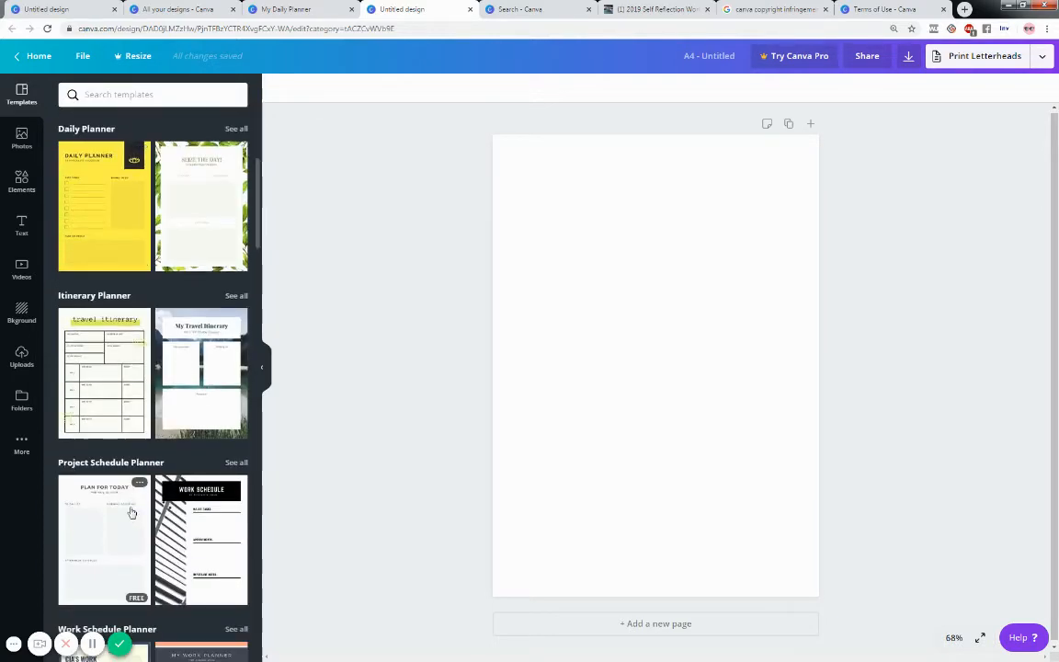
{"action": "scroll", "coordinate": [131, 504], "scroll_direction": "up", "scroll_amount": 1}
{"action": "scroll", "coordinate": [91, 419], "scroll_direction": "down", "scroll_amount": 2}
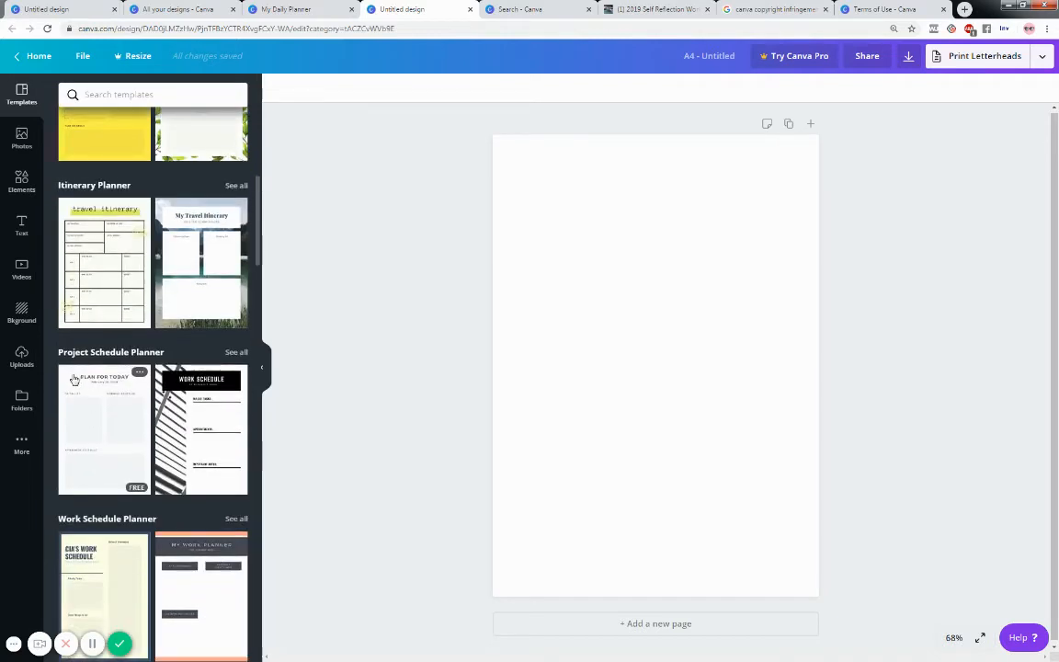
{"action": "left_click", "coordinate": [74, 379]}
{"action": "left_click", "coordinate": [774, 352]}
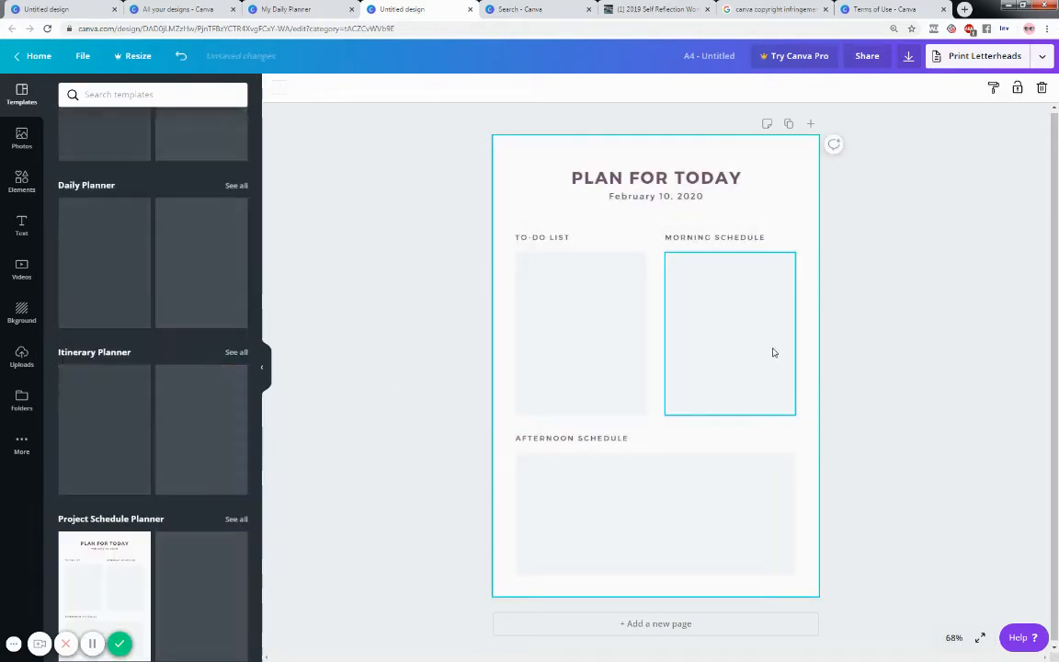
Recolour the PLAN FOR TODAY title light turquoise.
{"action": "left_click", "coordinate": [681, 188]}
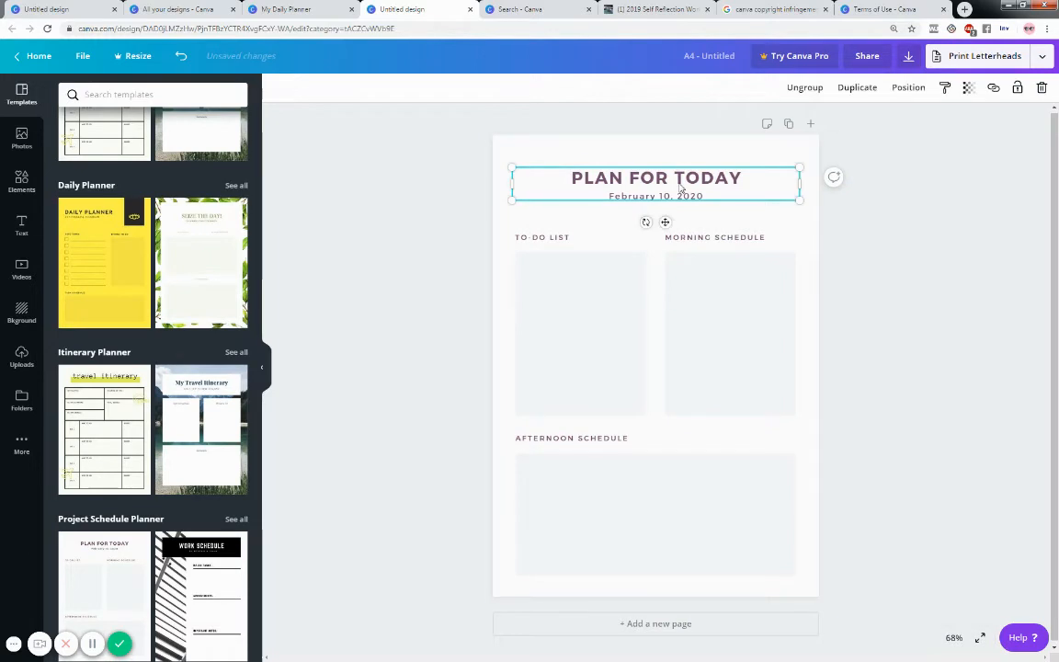
{"action": "left_click", "coordinate": [596, 184]}
{"action": "left_click_drag", "start_coordinate": [728, 178], "coordinate": [743, 177]}
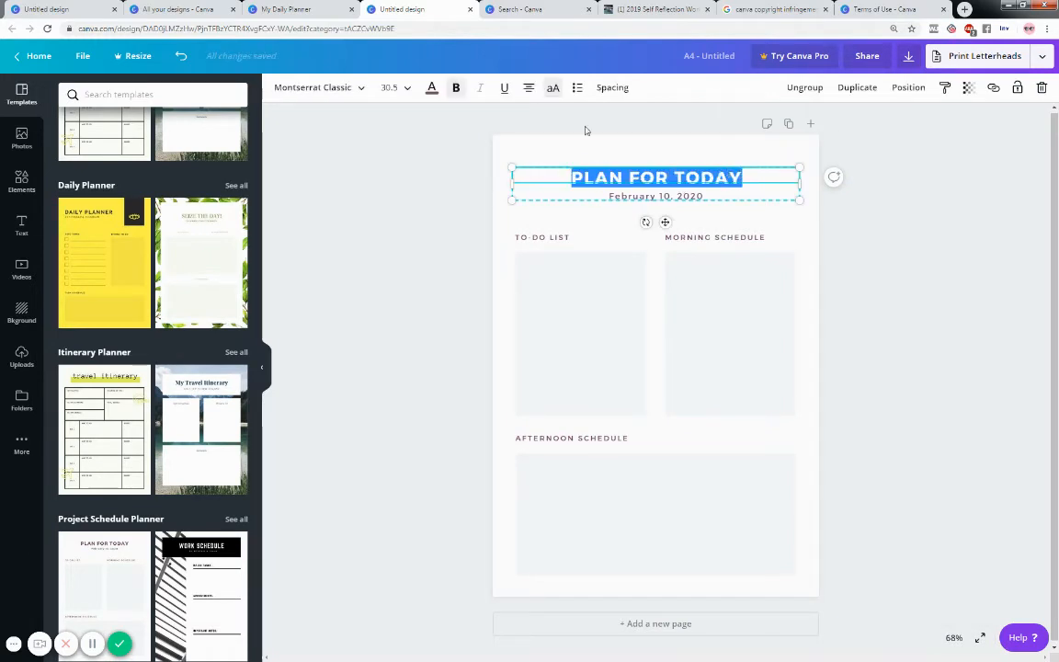
{"action": "left_click", "coordinate": [431, 87]}
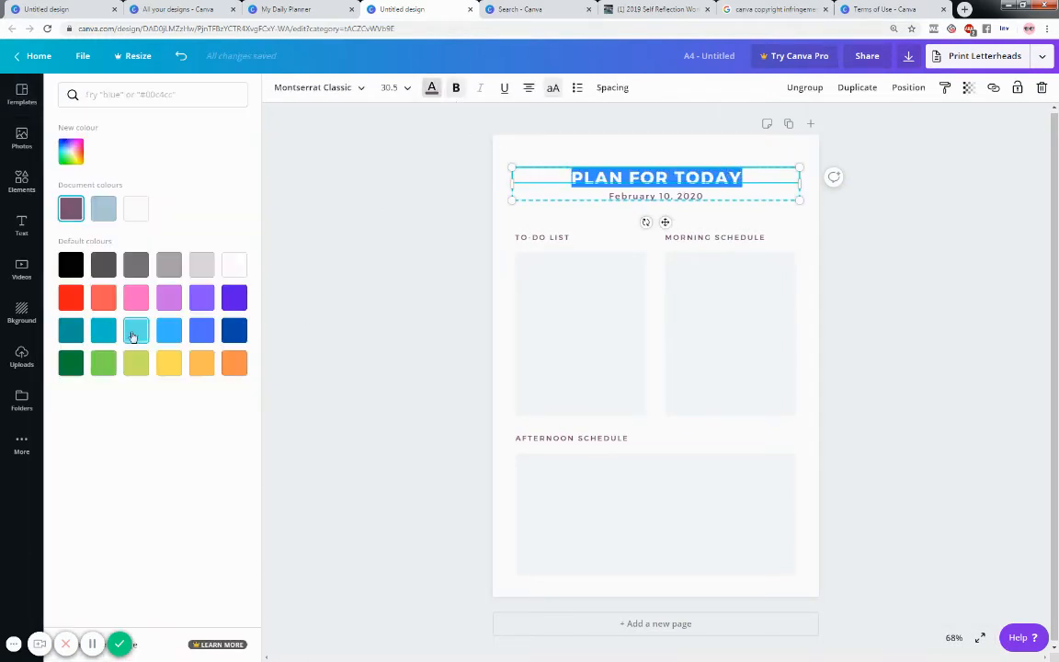
Recolour the To-Do List box bright blue and place a duplicate of it over the Morning Schedule box.
{"action": "left_click", "coordinate": [587, 277]}
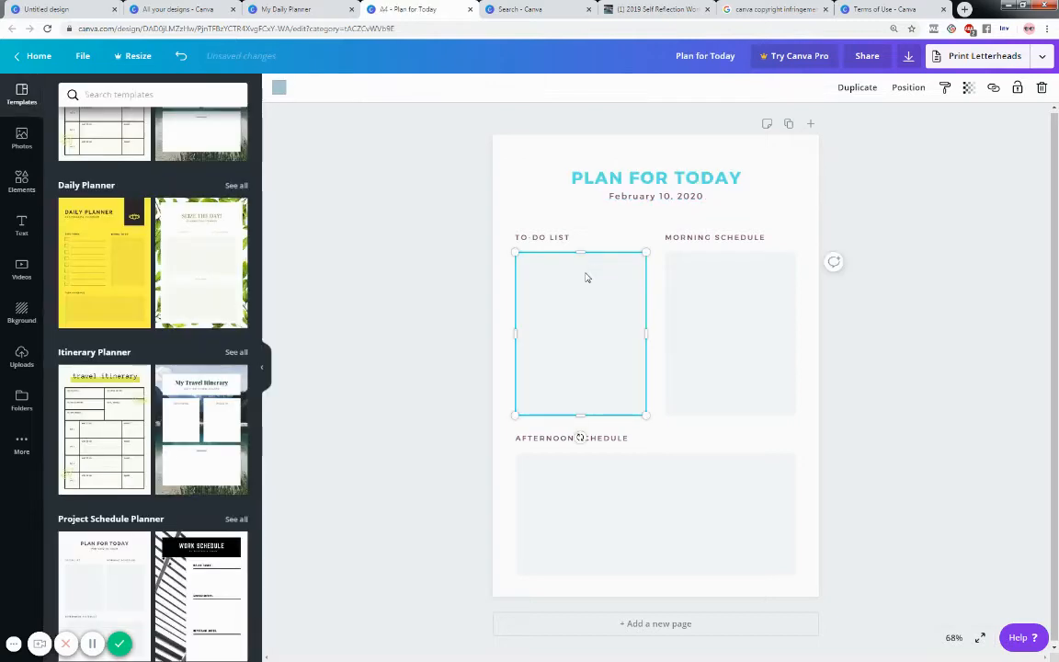
{"action": "left_click", "coordinate": [280, 88]}
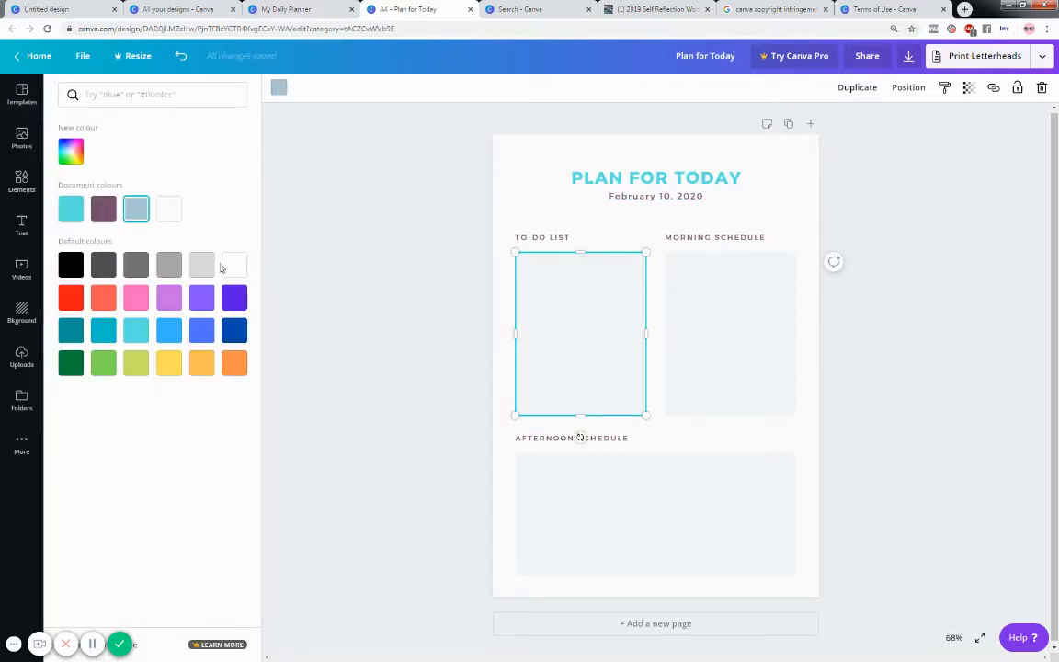
{"action": "left_click", "coordinate": [73, 210]}
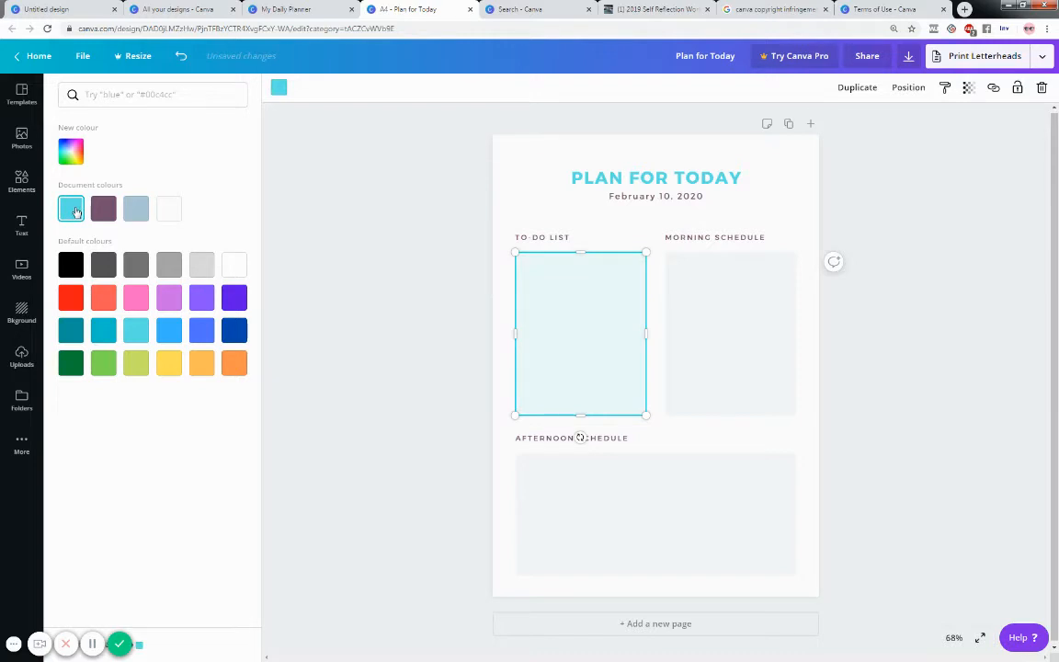
{"action": "left_click", "coordinate": [170, 329]}
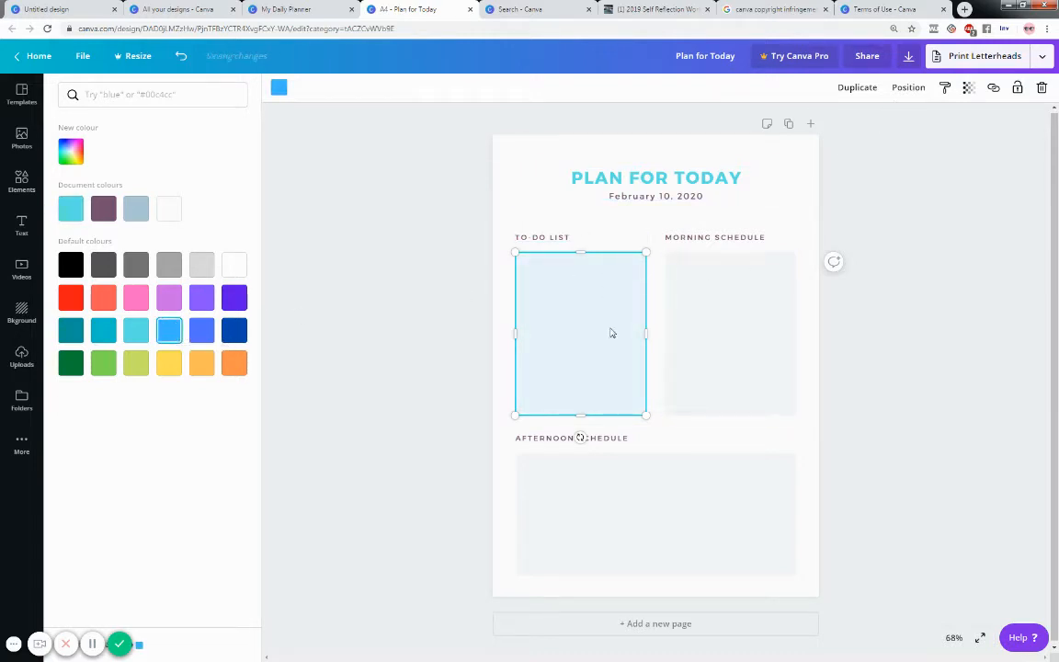
{"action": "left_click", "coordinate": [857, 88]}
{"action": "left_click_drag", "start_coordinate": [596, 328], "coordinate": [740, 318]}
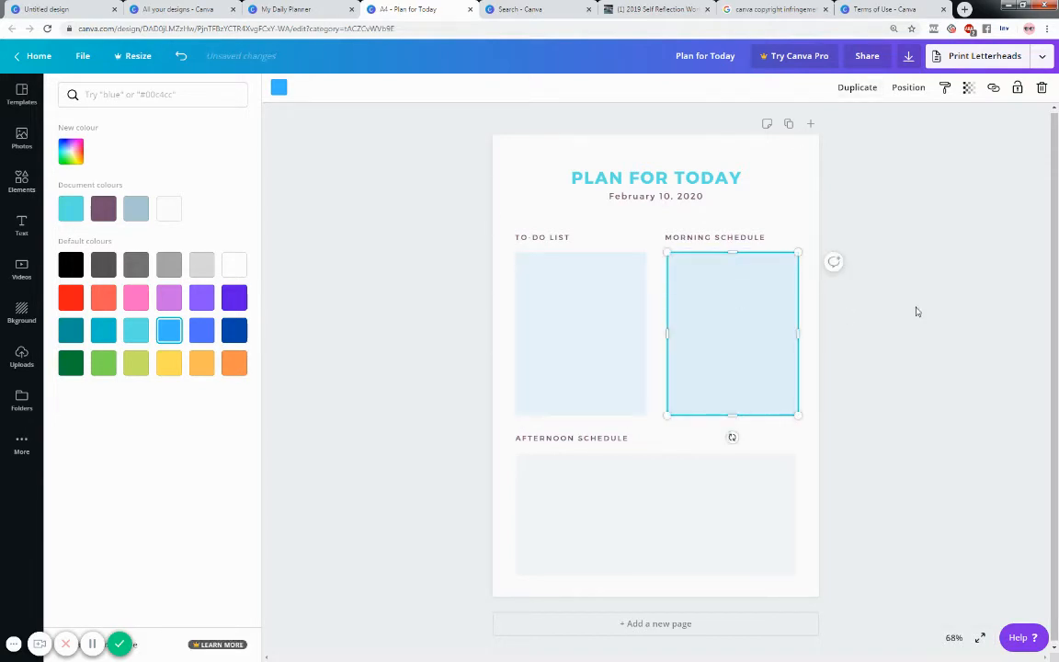
{"action": "left_click", "coordinate": [533, 439]}
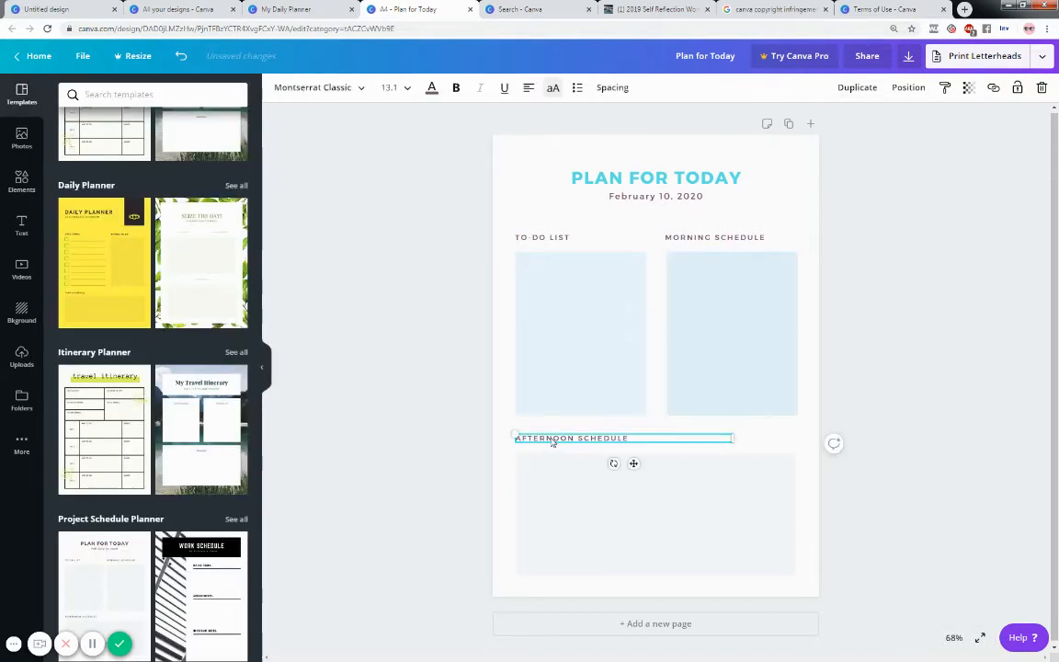
{"action": "left_click", "coordinate": [604, 177]}
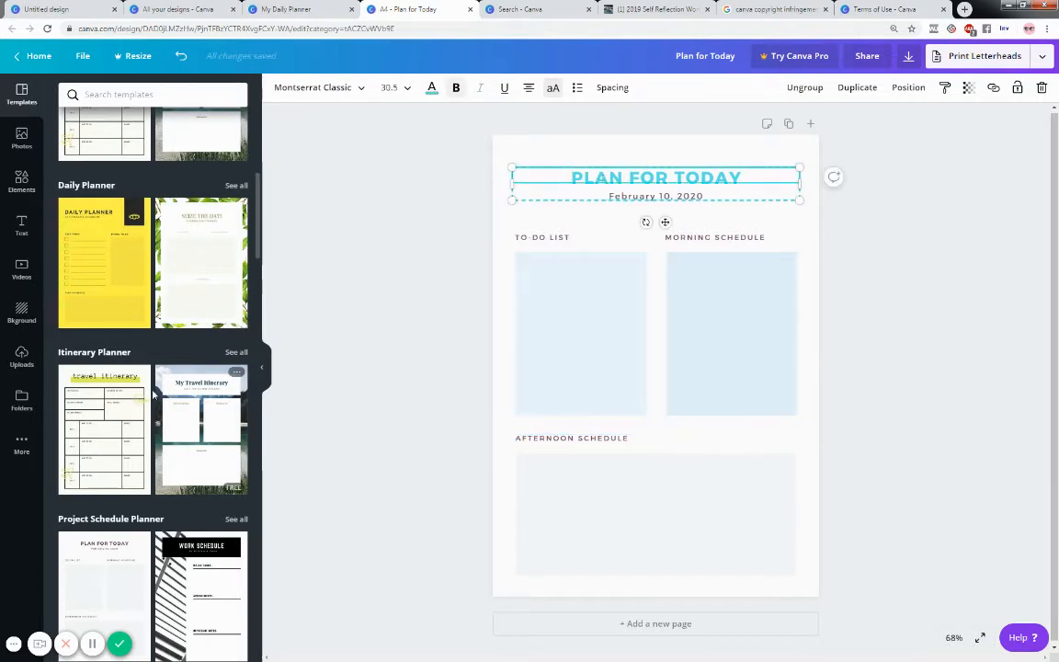
{"action": "scroll", "coordinate": [134, 395], "scroll_direction": "down", "scroll_amount": 2}
{"action": "scroll", "coordinate": [129, 401], "scroll_direction": "down", "scroll_amount": 3}
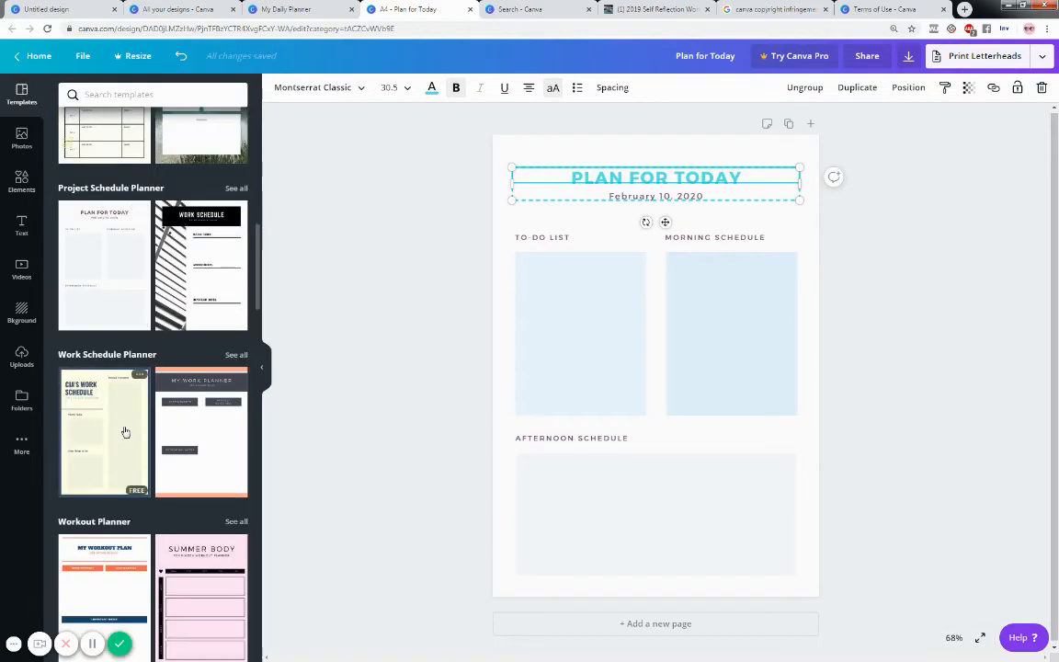
{"action": "scroll", "coordinate": [125, 426], "scroll_direction": "up", "scroll_amount": 3}
{"action": "scroll", "coordinate": [125, 426], "scroll_direction": "up", "scroll_amount": 3}
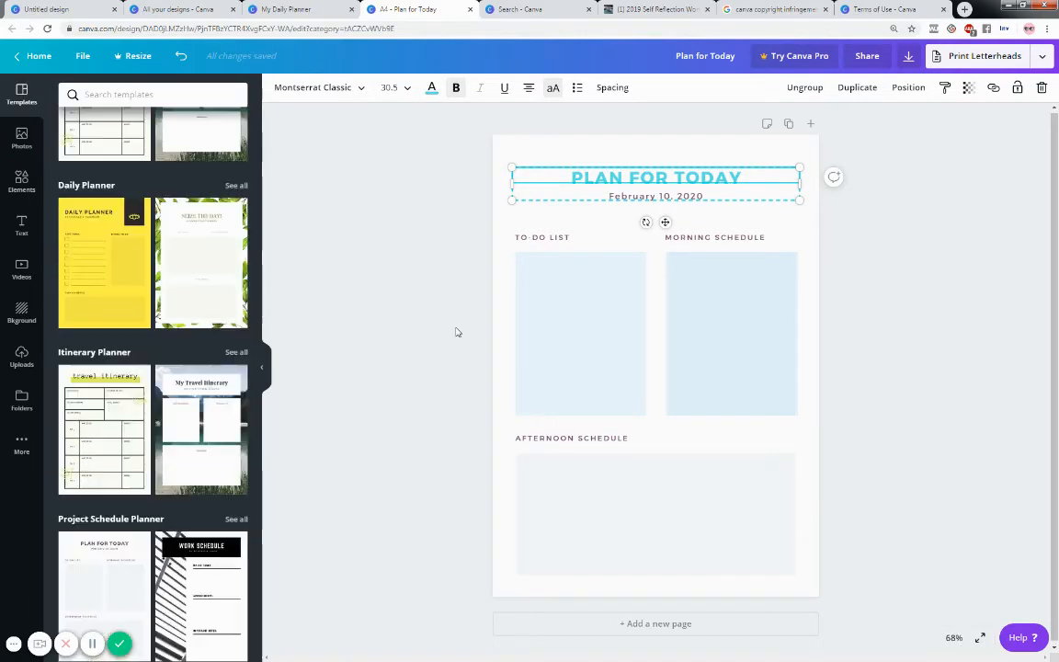
Delete all of the template's titles, headings and boxes to leave the page blank.
{"action": "key", "text": "BackSpace"}
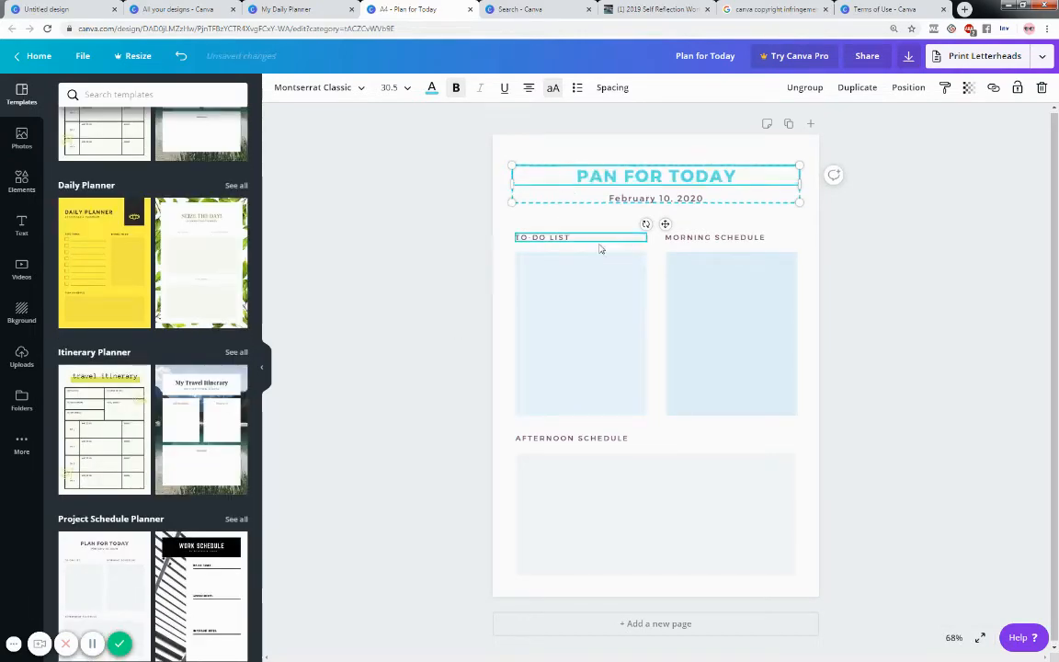
{"action": "left_click", "coordinate": [575, 257]}
{"action": "key", "text": "BackSpace"}
{"action": "left_click", "coordinate": [543, 238]}
{"action": "key", "text": "BackSpace"}
{"action": "left_click", "coordinate": [641, 200]}
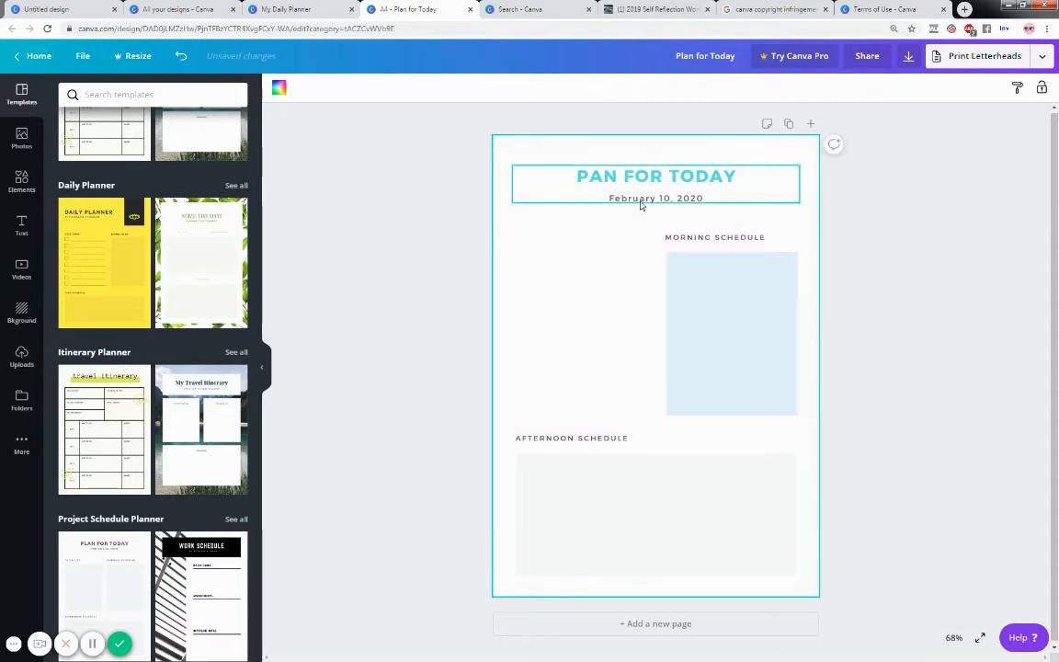
{"action": "key", "text": "BackSpace"}
{"action": "left_click", "coordinate": [688, 171]}
{"action": "left_click_drag", "start_coordinate": [507, 140], "coordinate": [797, 529]}
{"action": "key", "text": "BackSpace"}
{"action": "scroll", "coordinate": [147, 303], "scroll_direction": "up", "scroll_amount": 5}
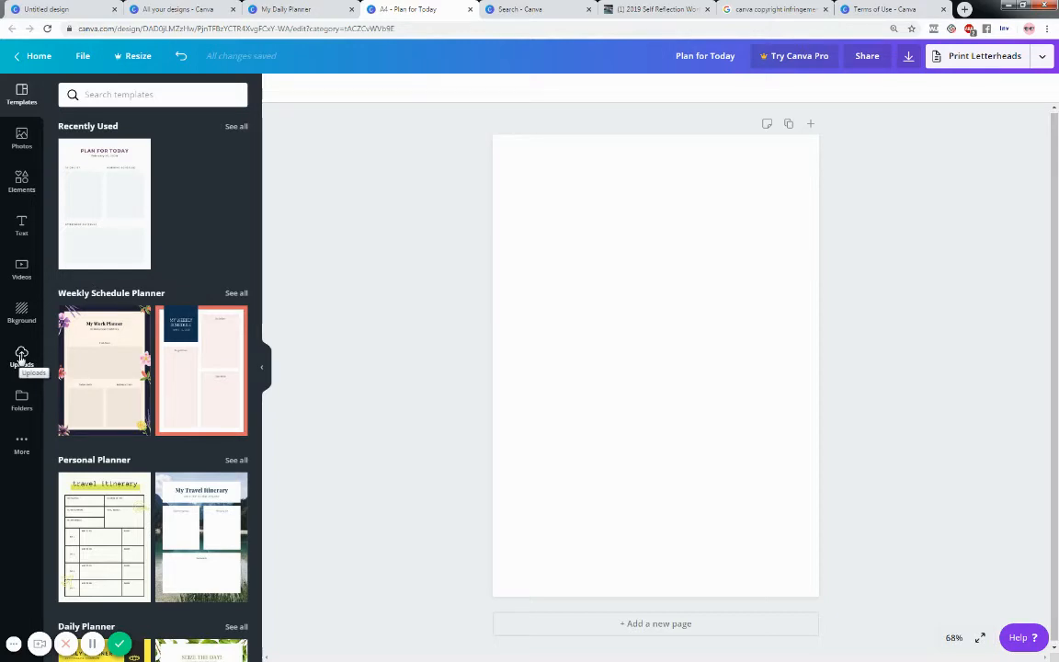
Add the uploaded pink-and-blue brush stroke at the page's top edge and place an overlapping duplicate beside it to span the full width.
{"action": "left_click", "coordinate": [20, 359]}
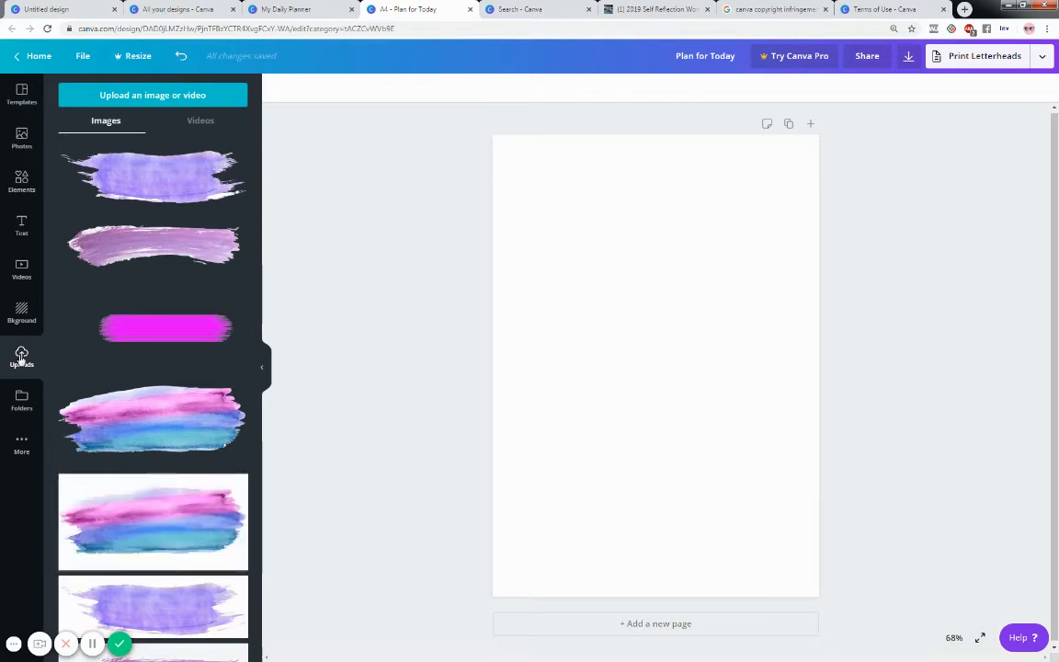
{"action": "left_click", "coordinate": [165, 412]}
{"action": "mouse_move", "coordinate": [645, 364]}
{"action": "left_mouse_down"}
{"action": "mouse_move", "coordinate": [645, 270]}
{"action": "mouse_move", "coordinate": [596, 179]}
{"action": "mouse_move", "coordinate": [596, 194]}
{"action": "left_mouse_up"}
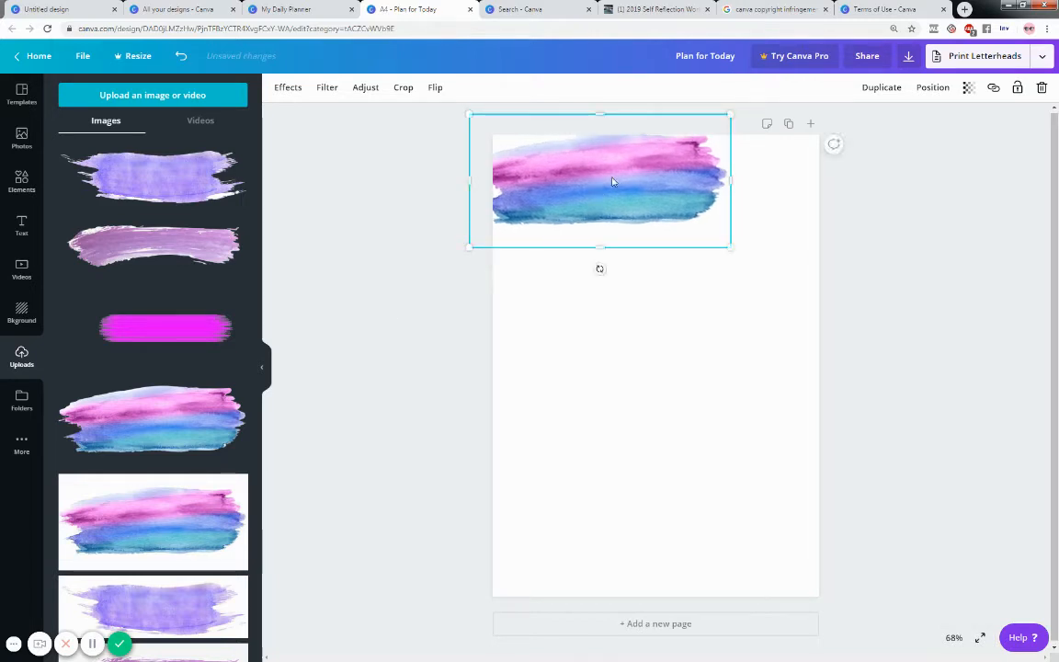
{"action": "left_click", "coordinate": [886, 87]}
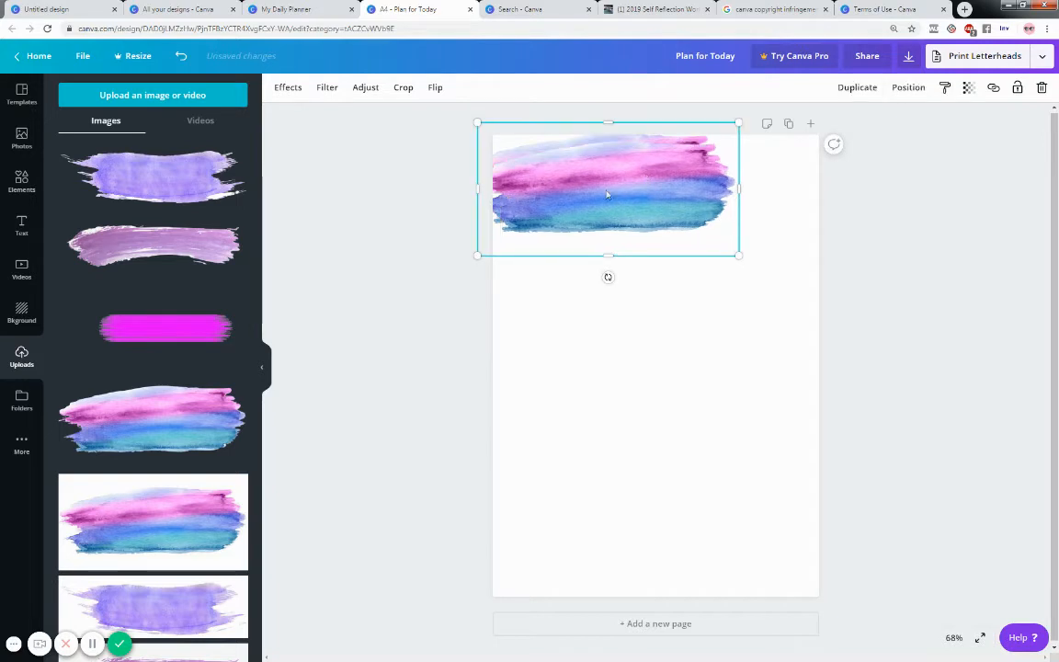
{"action": "left_click_drag", "start_coordinate": [607, 189], "coordinate": [727, 182]}
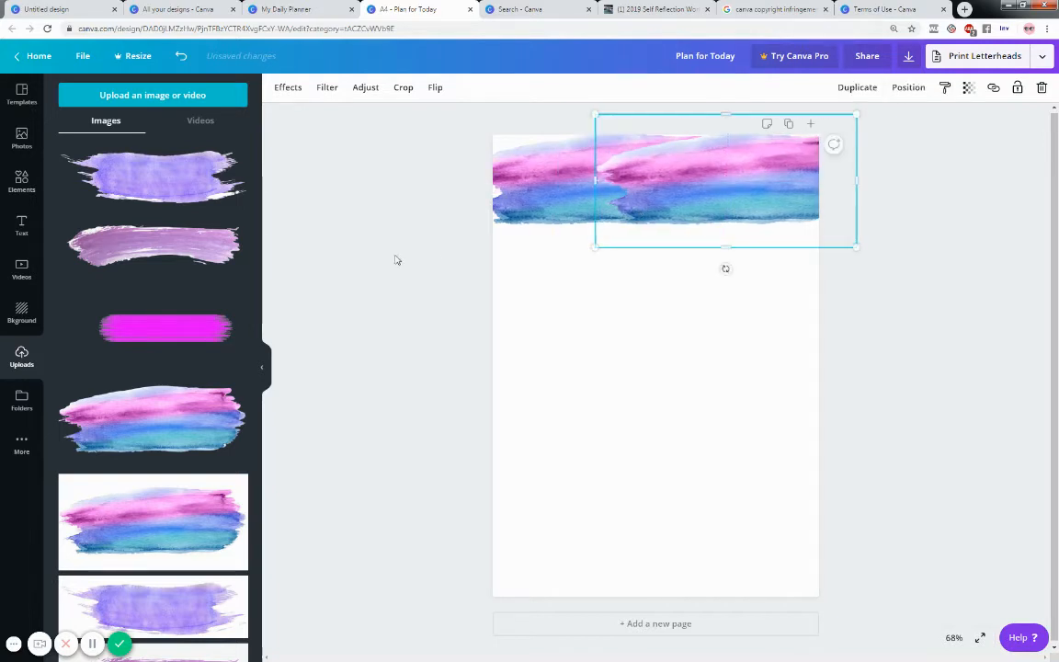
{"action": "left_click", "coordinate": [390, 300]}
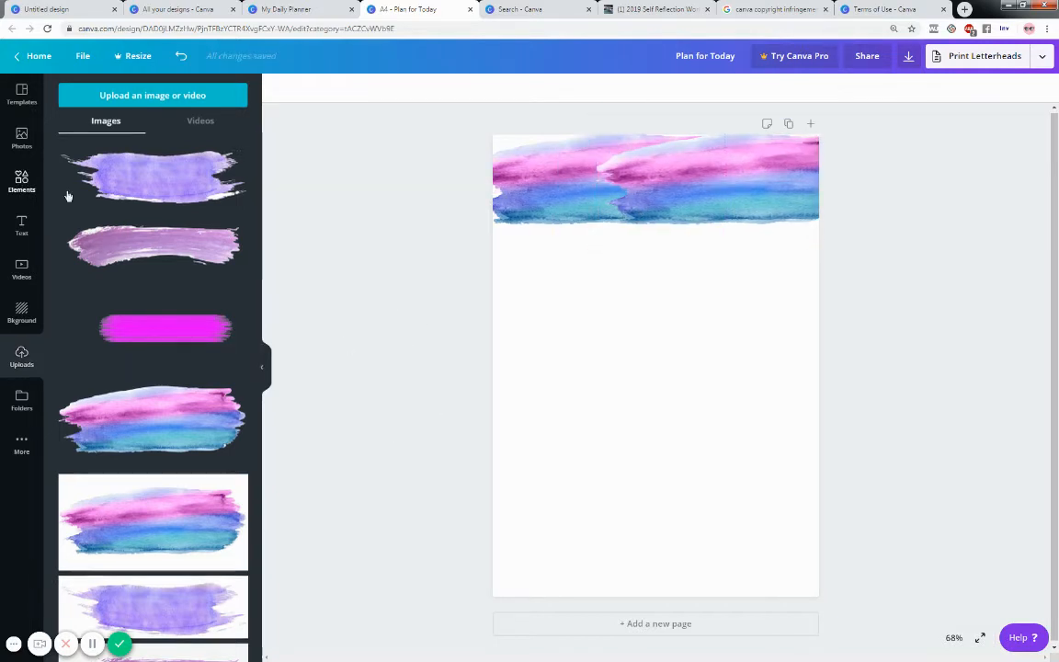
Add a single-image grid as a thin strip along the page's bottom edge and fill it with the uploaded pink-and-blue brush stroke.
{"action": "left_click", "coordinate": [21, 179]}
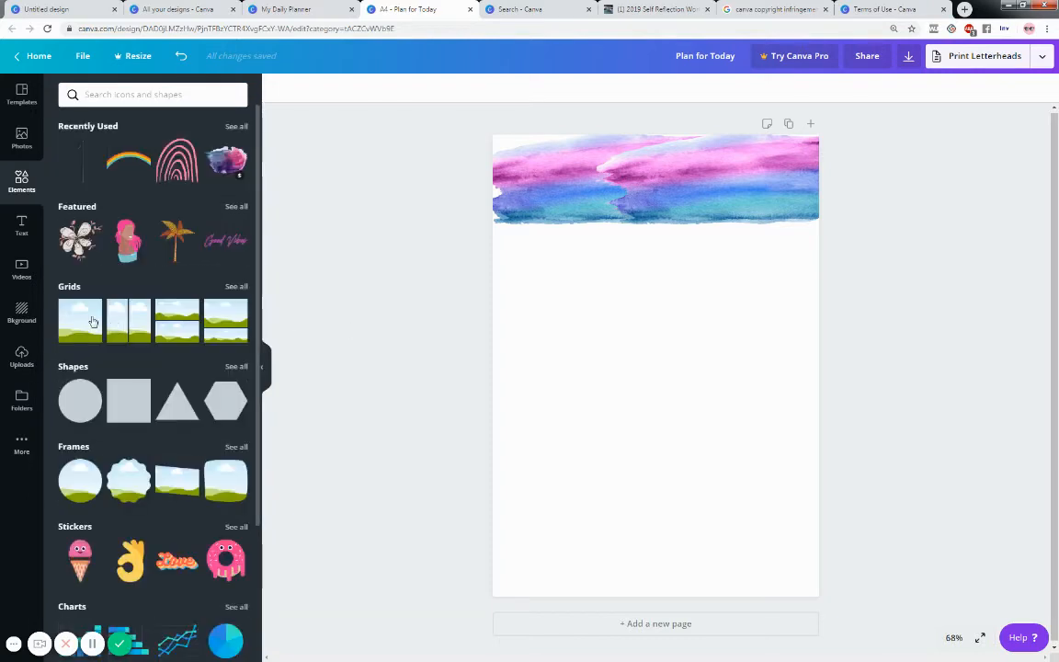
{"action": "left_click", "coordinate": [90, 315]}
{"action": "left_click_drag", "start_coordinate": [657, 129], "coordinate": [681, 573]}
{"action": "left_click", "coordinate": [350, 371]}
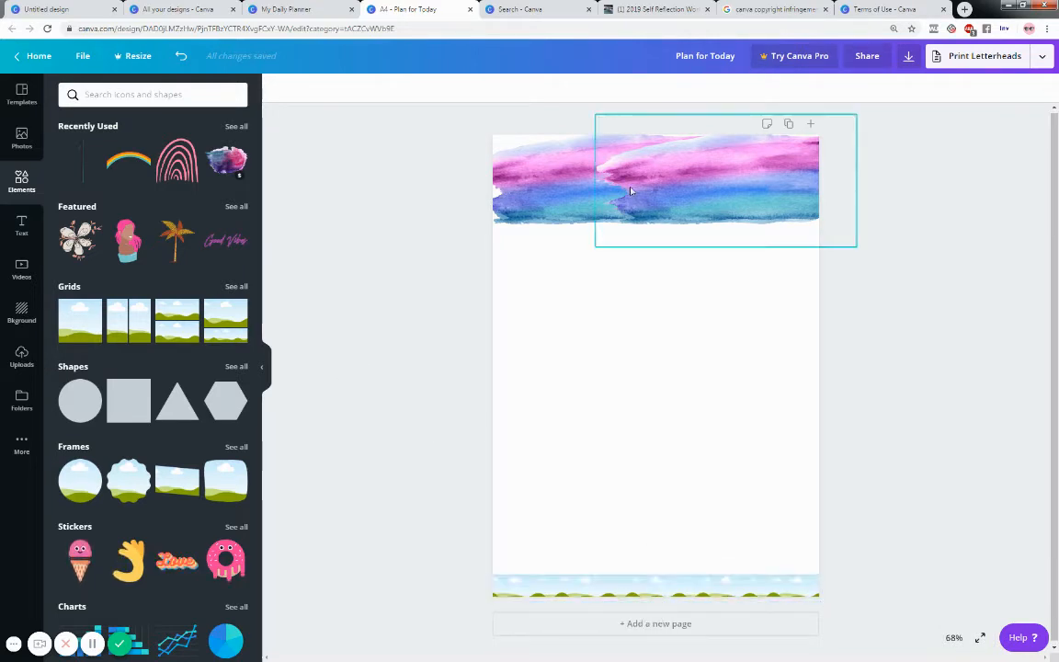
{"action": "left_click", "coordinate": [31, 355]}
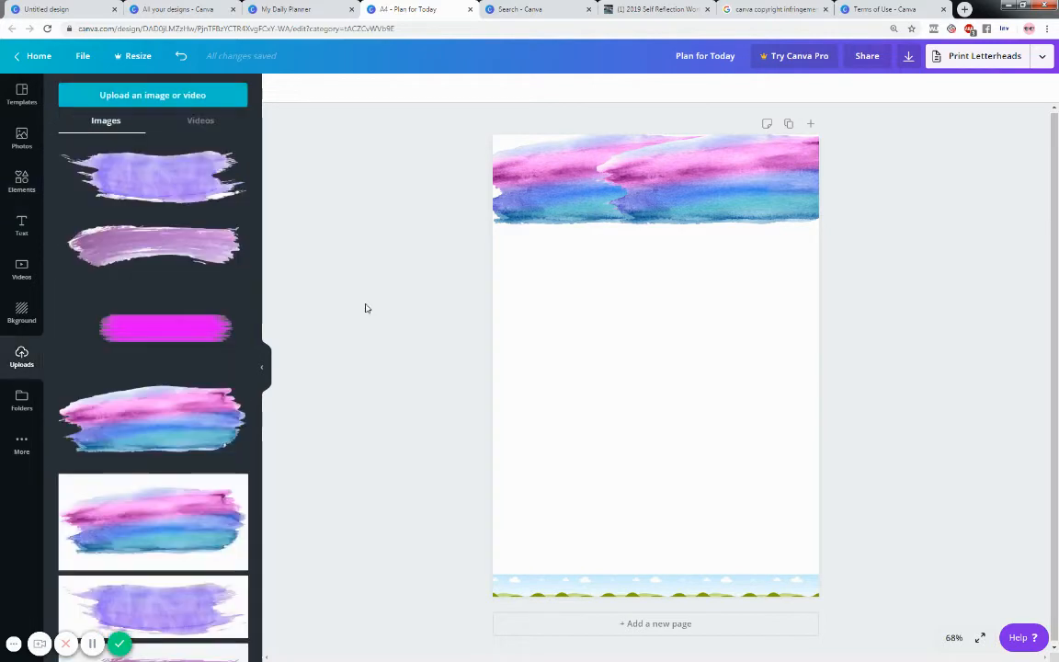
{"action": "left_click_drag", "start_coordinate": [161, 428], "coordinate": [641, 586]}
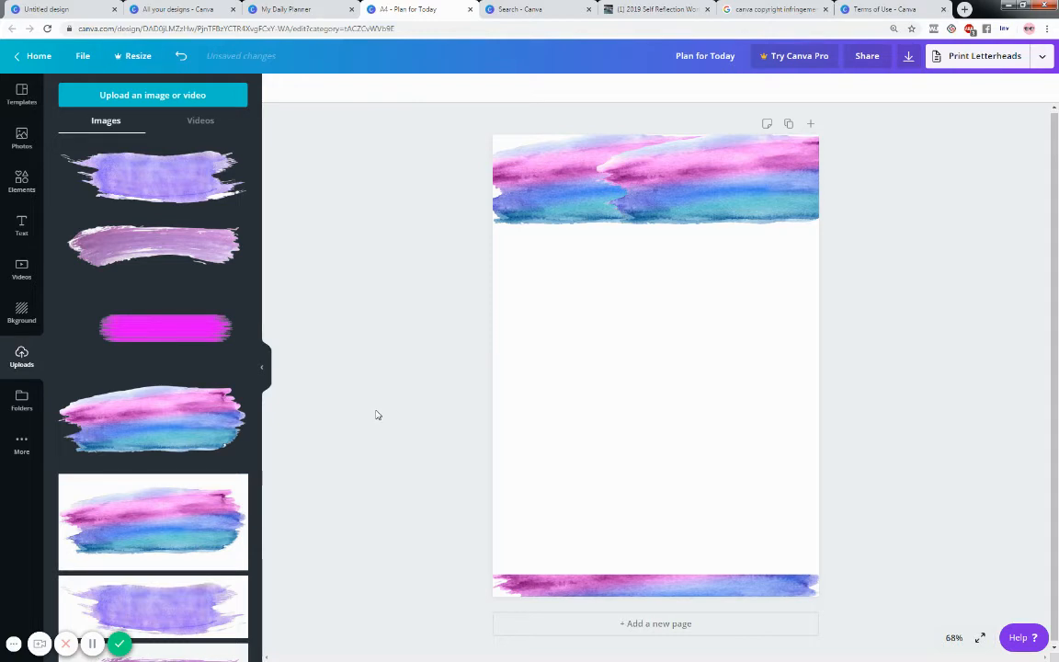
Add a heading reading "Daily Planner" and place it on the brush-stroke header.
{"action": "left_click", "coordinate": [22, 226]}
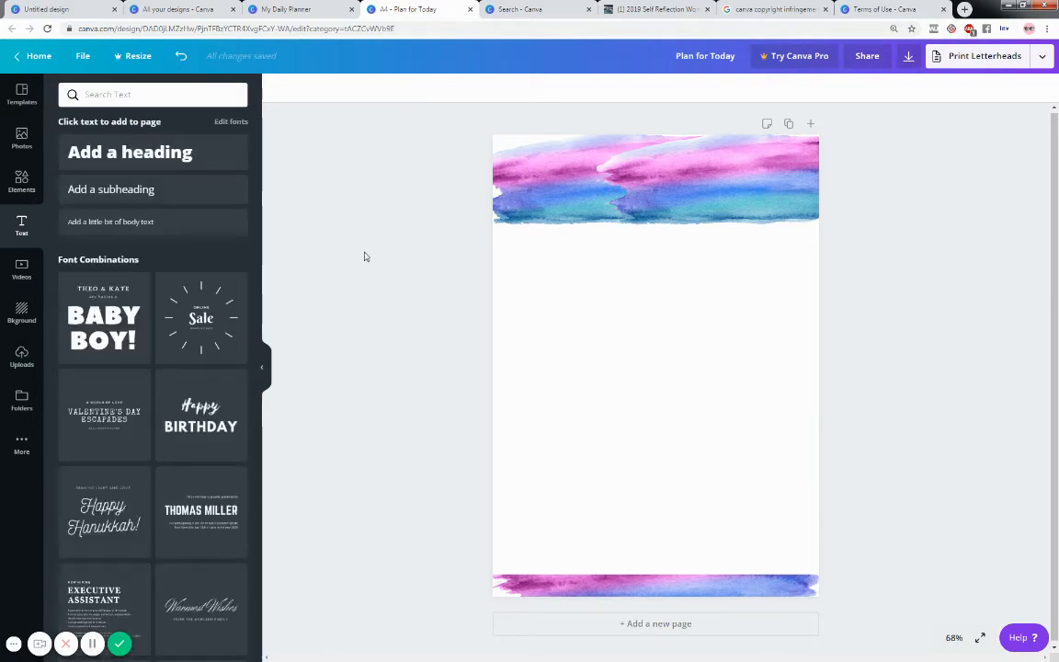
{"action": "left_click", "coordinate": [184, 155]}
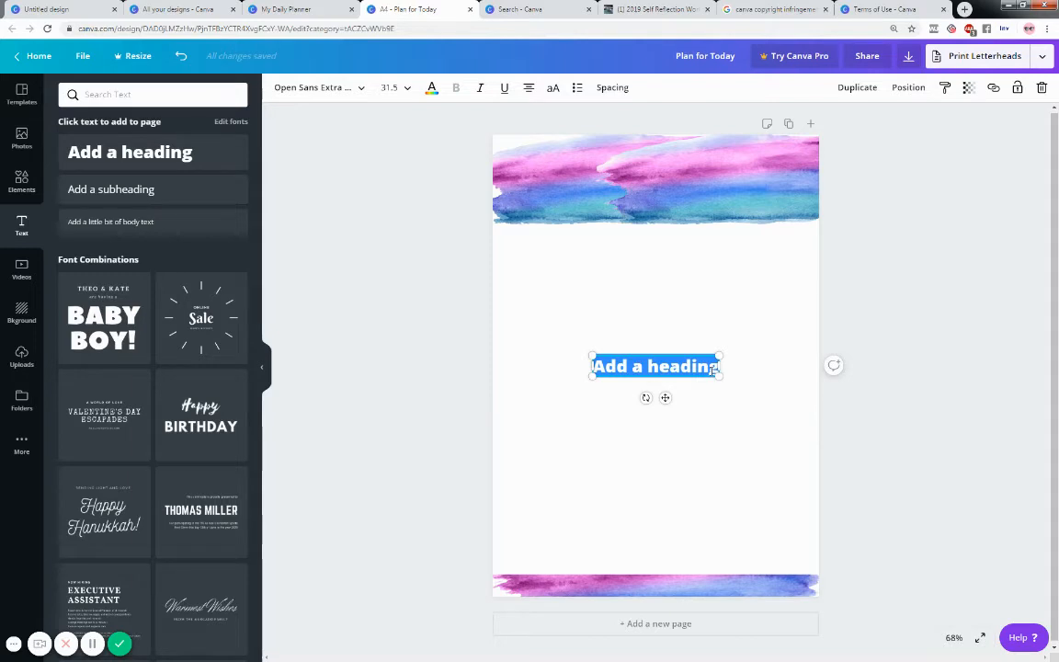
{"action": "type", "text": "Dail"}
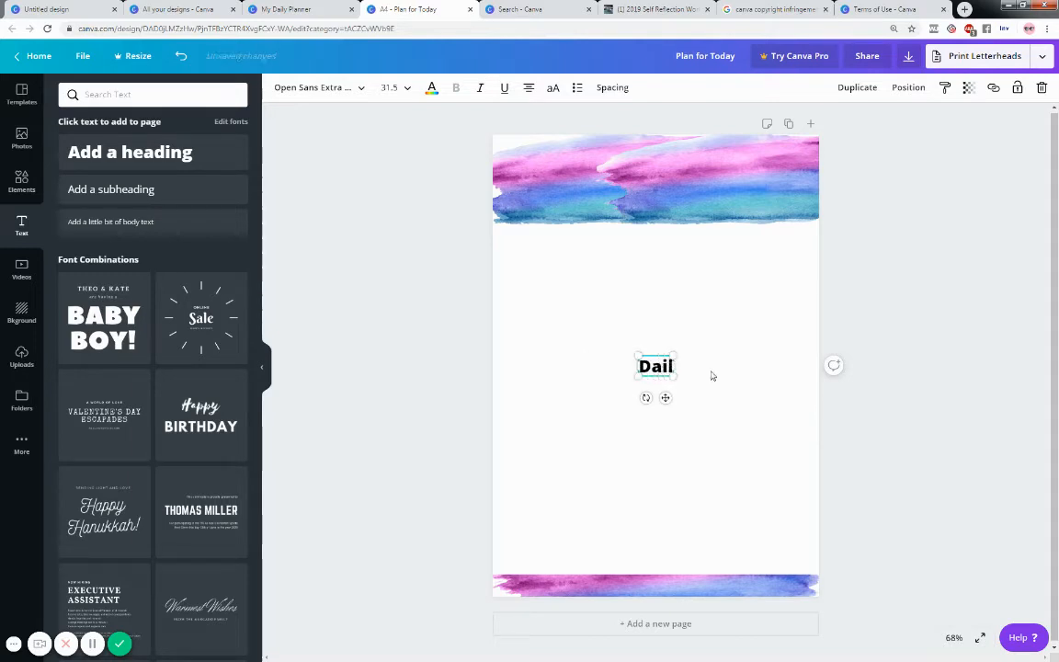
{"action": "type", "text": "y Planner"}
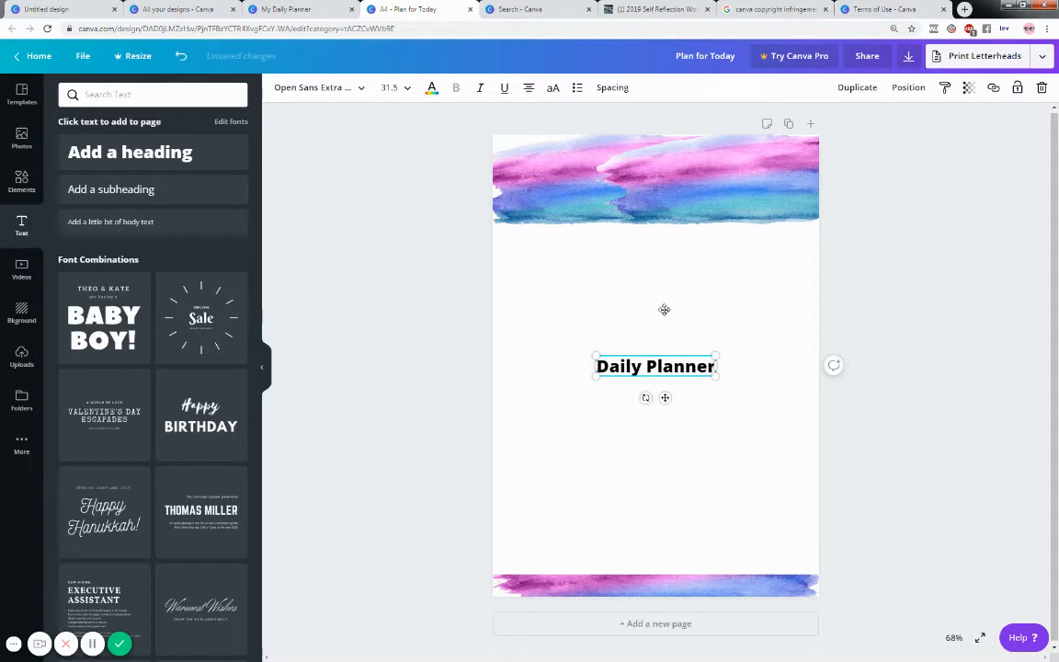
{"action": "left_click_drag", "start_coordinate": [664, 310], "coordinate": [741, 198]}
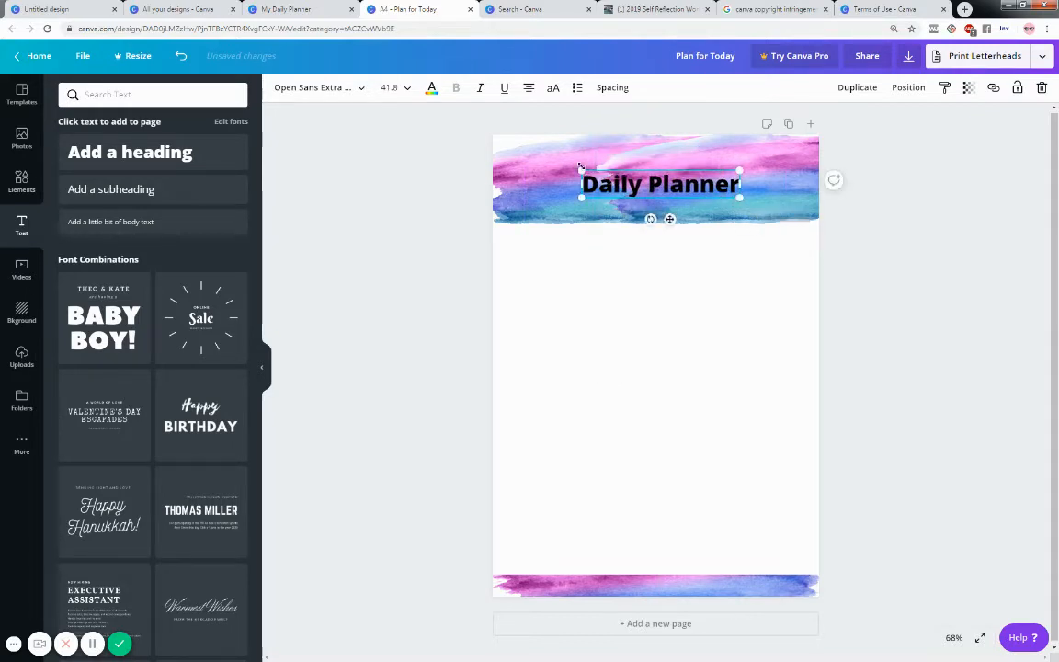
Enlarge the Daily Planner heading to a font size of about 62.6 and colour it white.
{"action": "left_click_drag", "start_coordinate": [581, 167], "coordinate": [541, 164]}
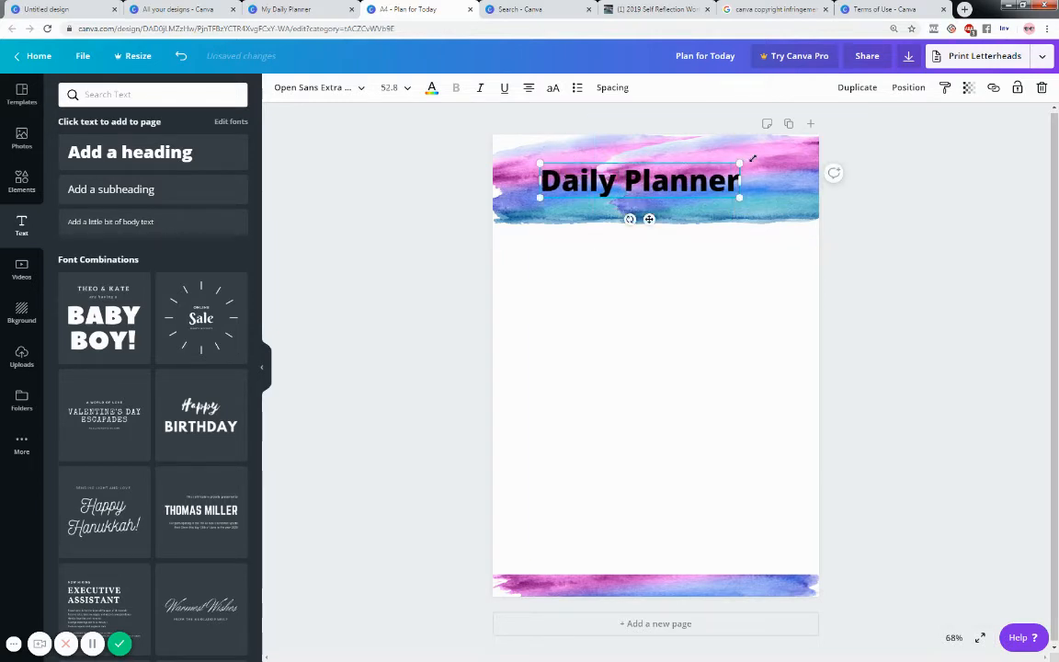
{"action": "left_click_drag", "start_coordinate": [753, 158], "coordinate": [780, 157]}
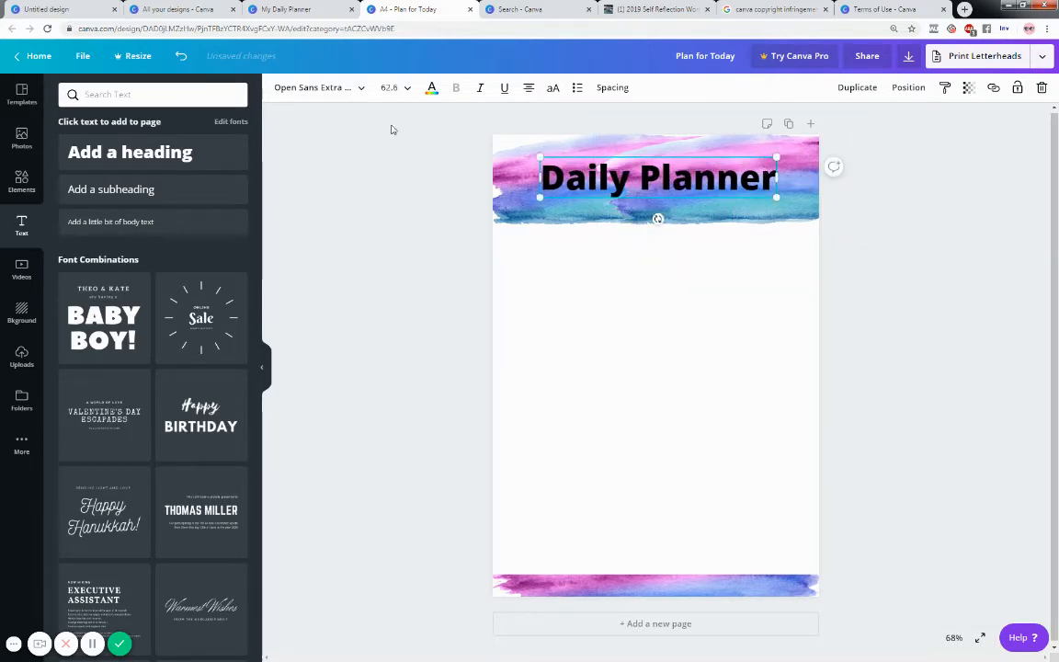
{"action": "left_click", "coordinate": [431, 88]}
{"action": "left_click", "coordinate": [233, 265]}
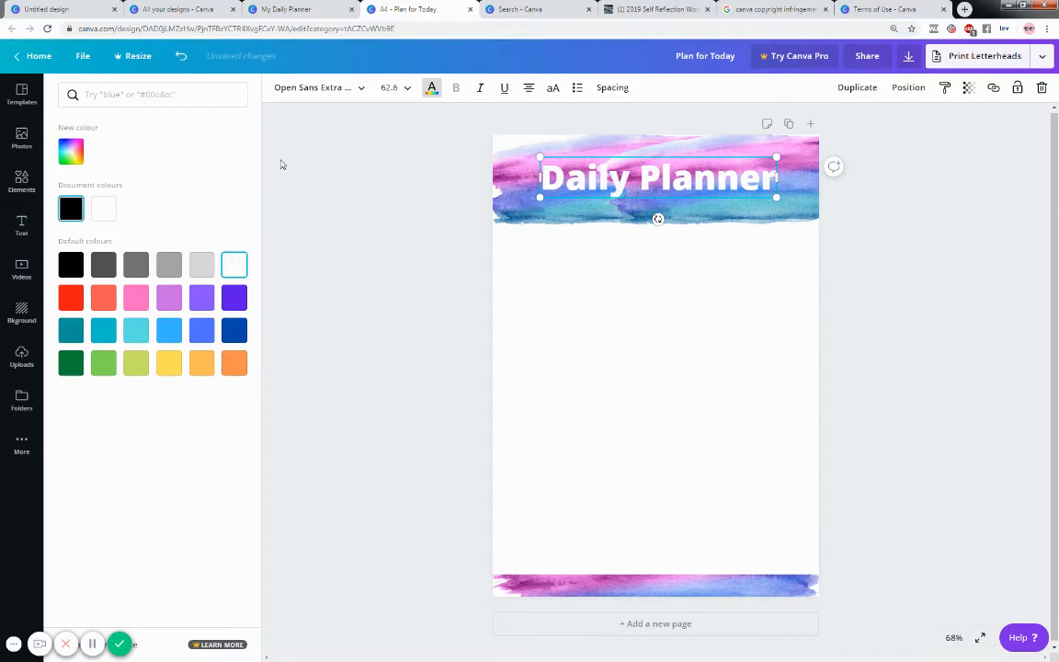
Try the Lemon Tuesday and Lemonada Light fonts on the Daily Planner heading.
{"action": "left_click", "coordinate": [317, 88]}
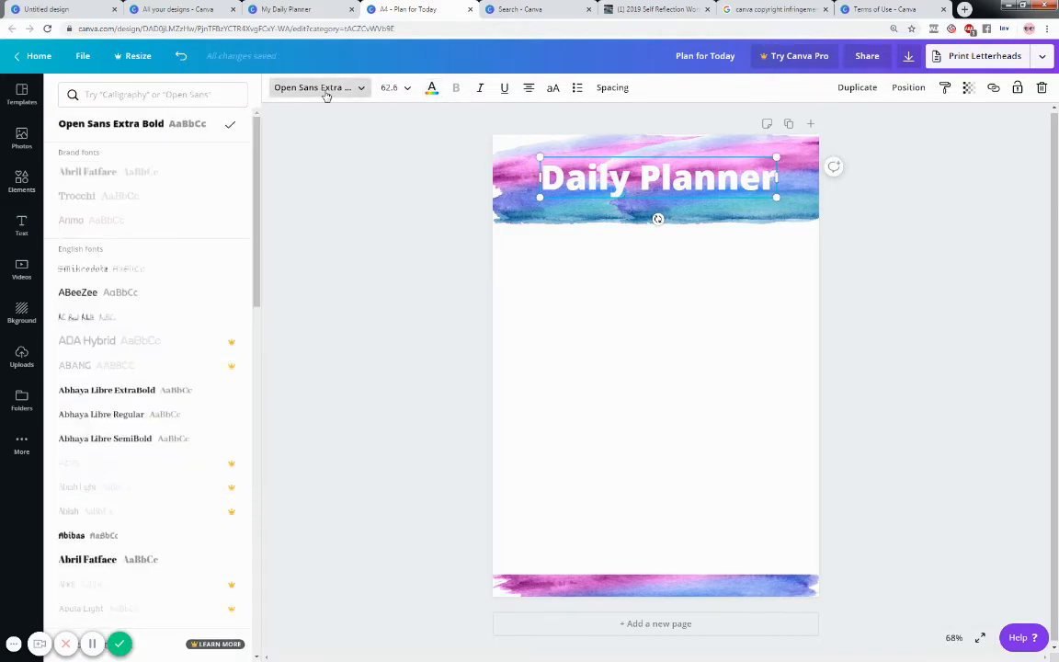
{"action": "left_click", "coordinate": [172, 95]}
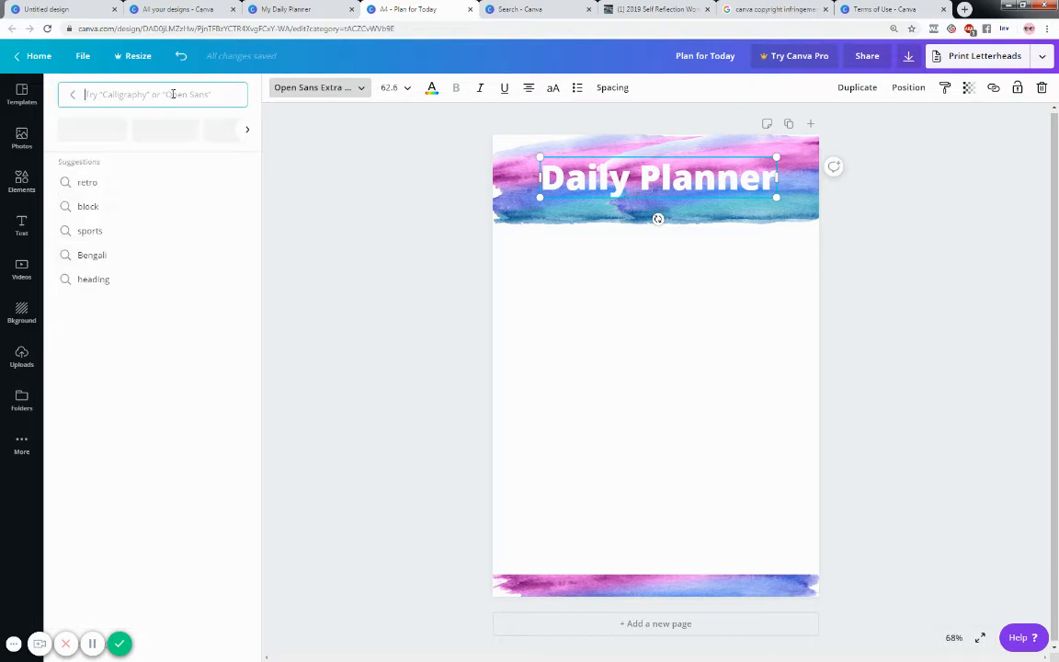
{"action": "type", "text": "lemon"}
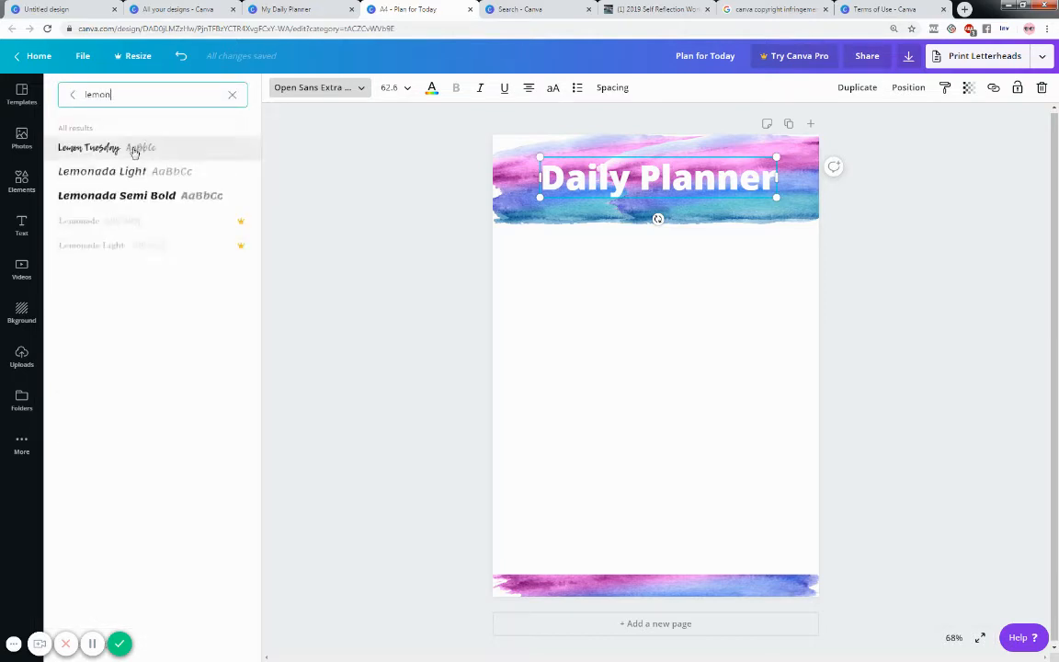
{"action": "left_click", "coordinate": [134, 147]}
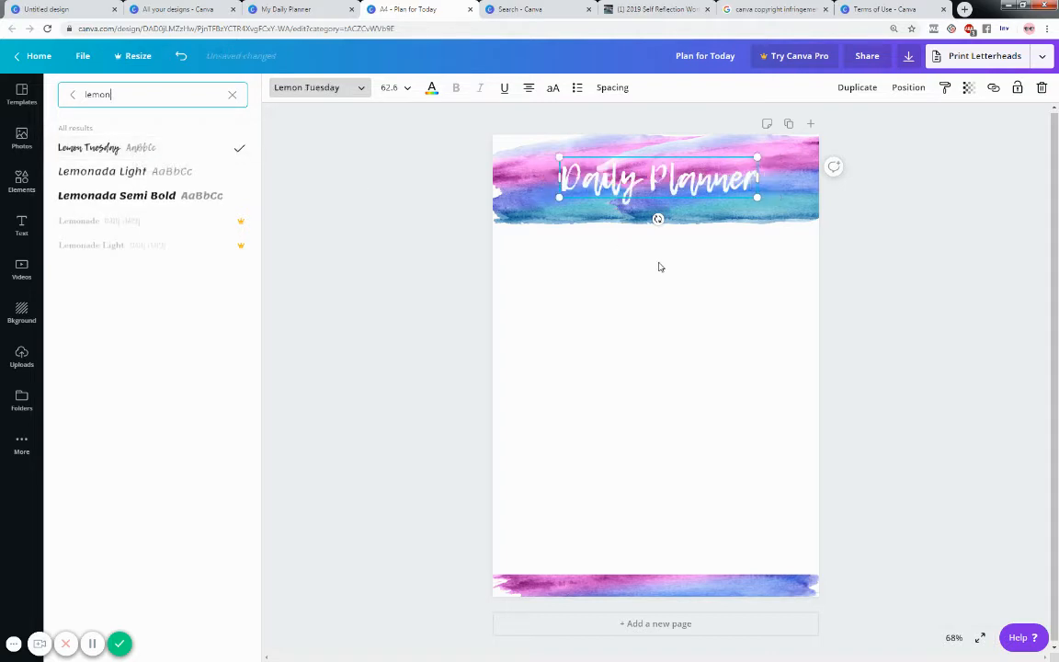
{"action": "left_click", "coordinate": [179, 173]}
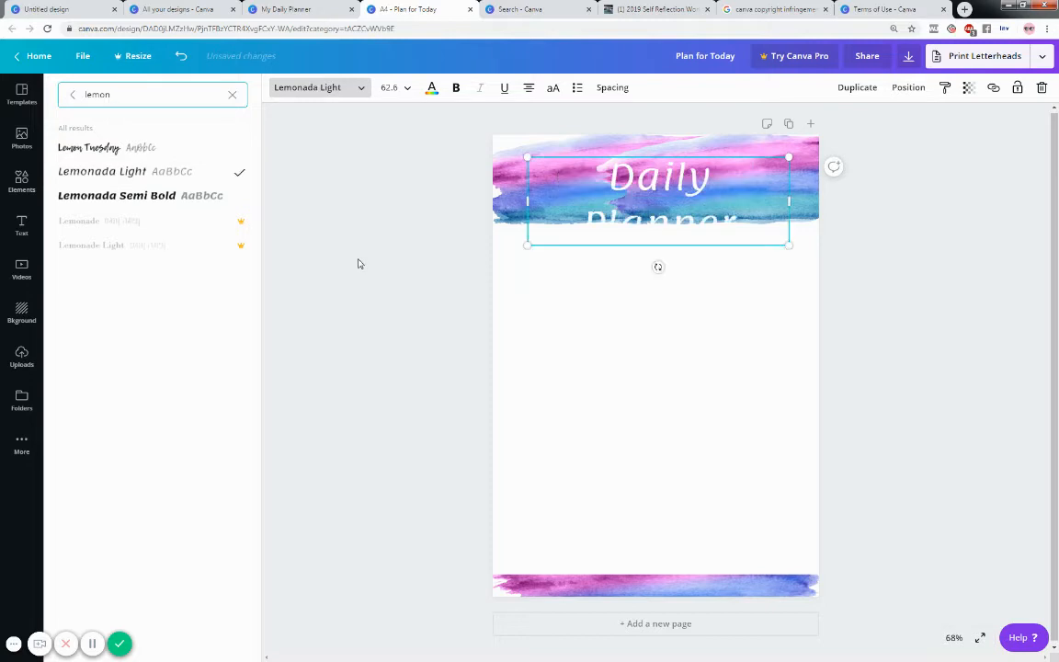
Widen the heading's text box so Daily Planner fits on one line, and recentre it on the brush-stroke header.
{"action": "left_click", "coordinate": [788, 197]}
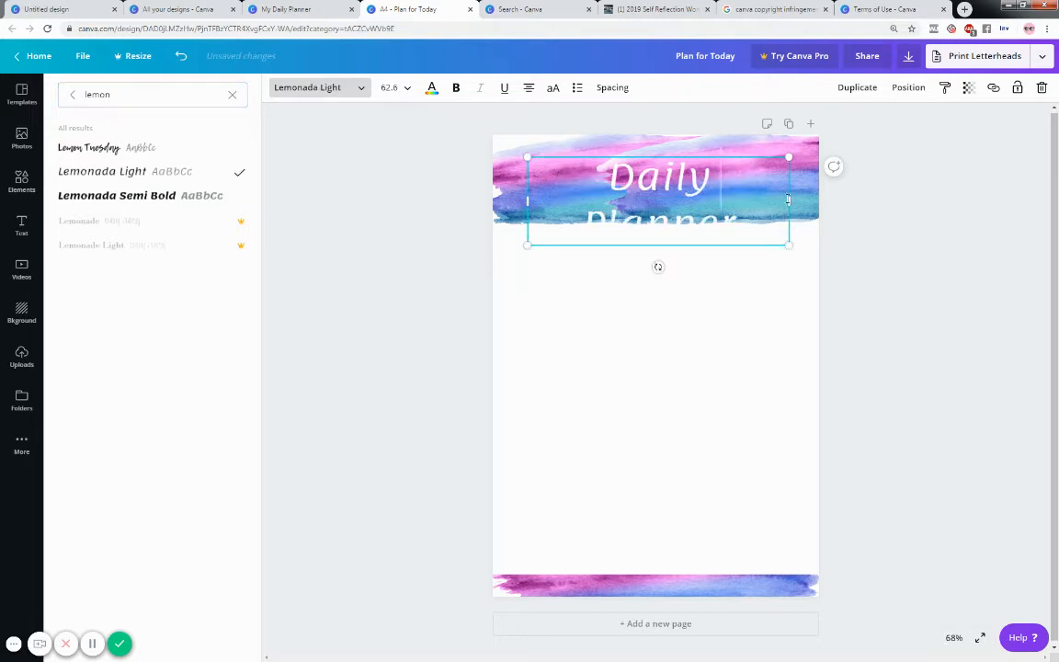
{"action": "left_click_drag", "start_coordinate": [790, 201], "coordinate": [819, 200]}
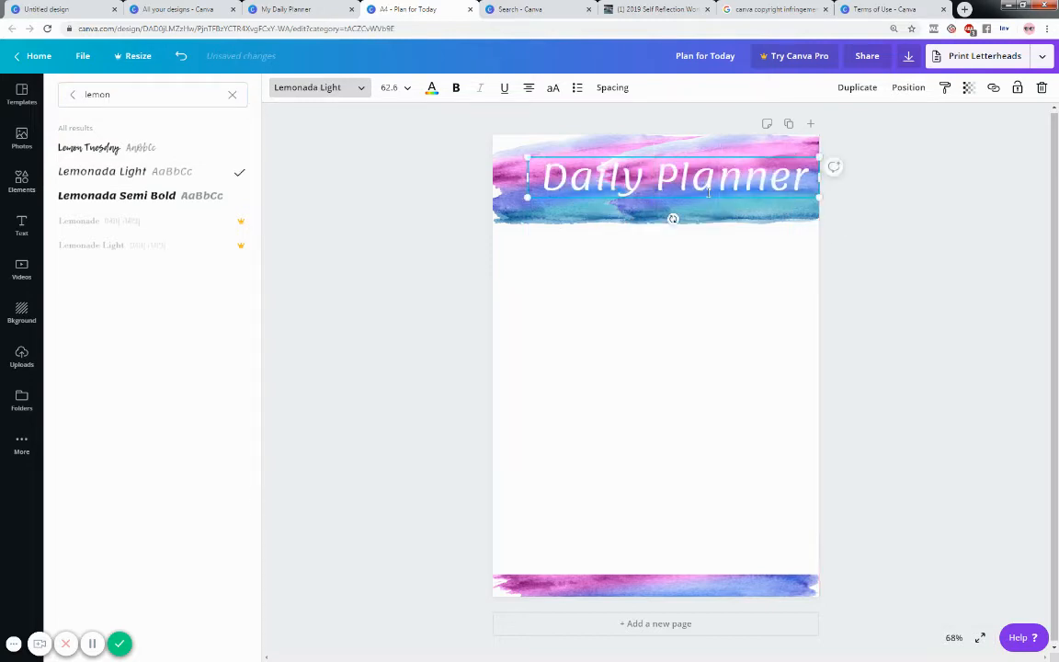
{"action": "left_click_drag", "start_coordinate": [705, 203], "coordinate": [689, 212]}
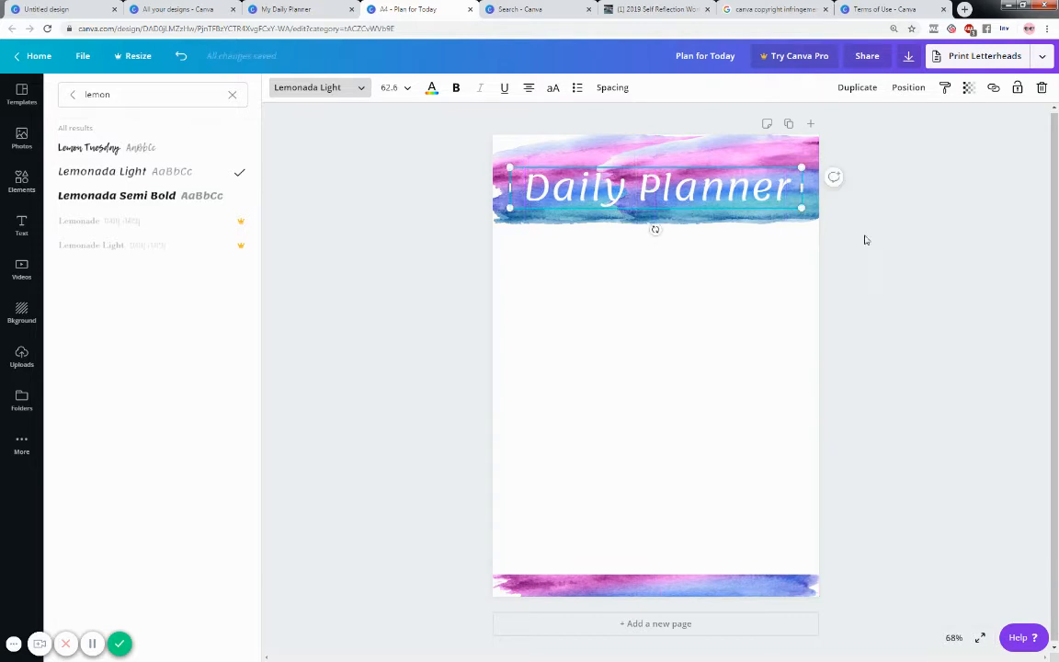
Check the title font in the My Daily Planner design and set this page's Daily Planner heading to Sacramento.
{"action": "left_click", "coordinate": [550, 157]}
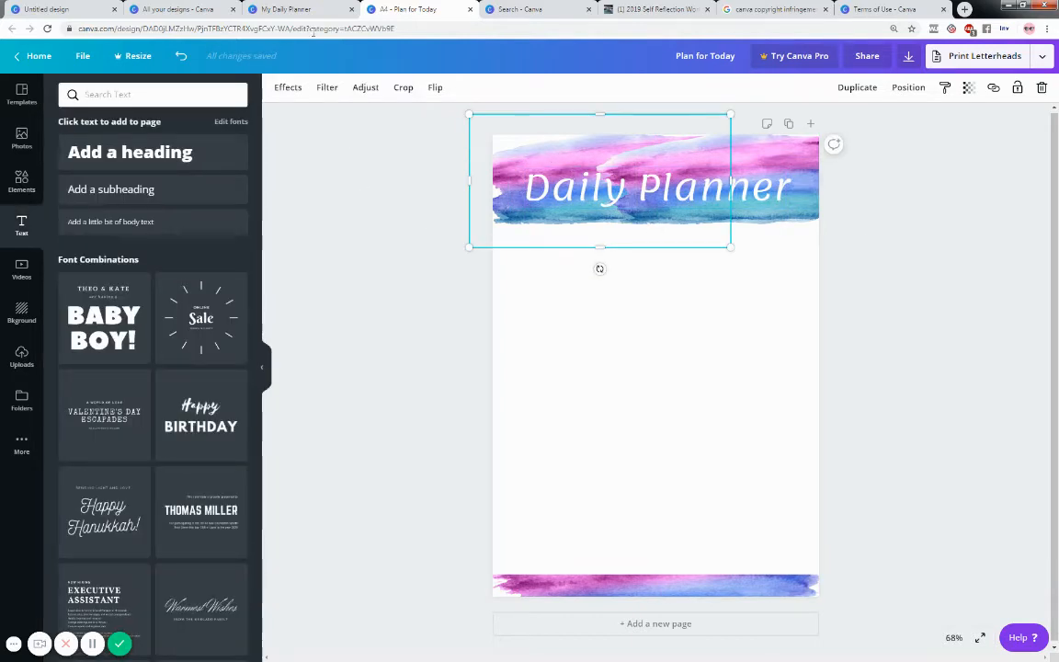
{"action": "left_click", "coordinate": [286, 8]}
{"action": "left_click", "coordinate": [570, 184]}
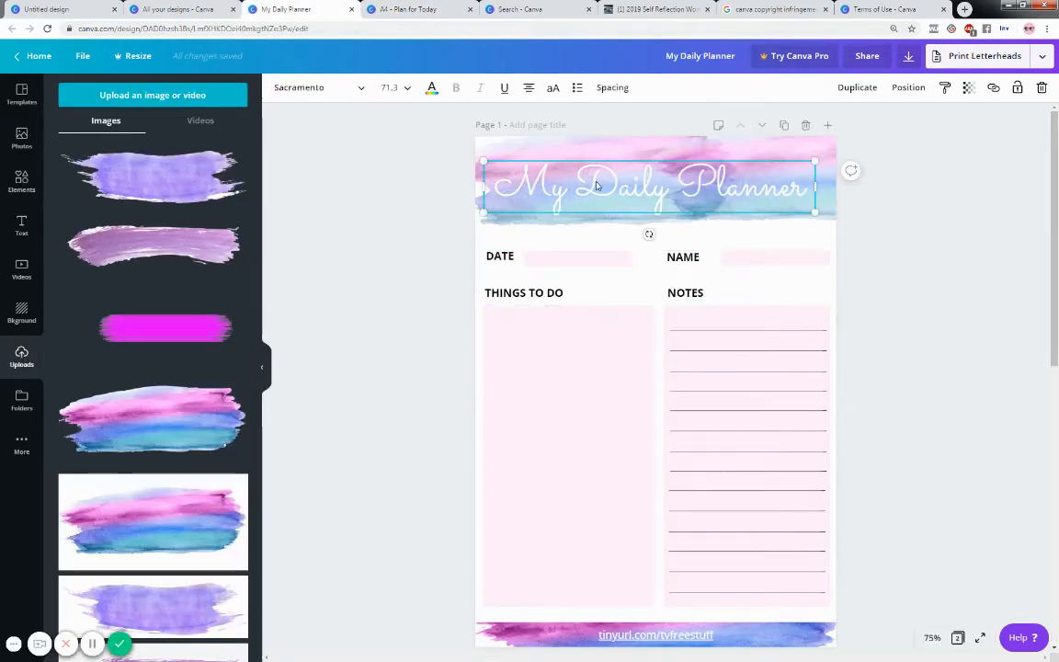
{"action": "left_click", "coordinate": [404, 9]}
{"action": "left_click", "coordinate": [652, 193]}
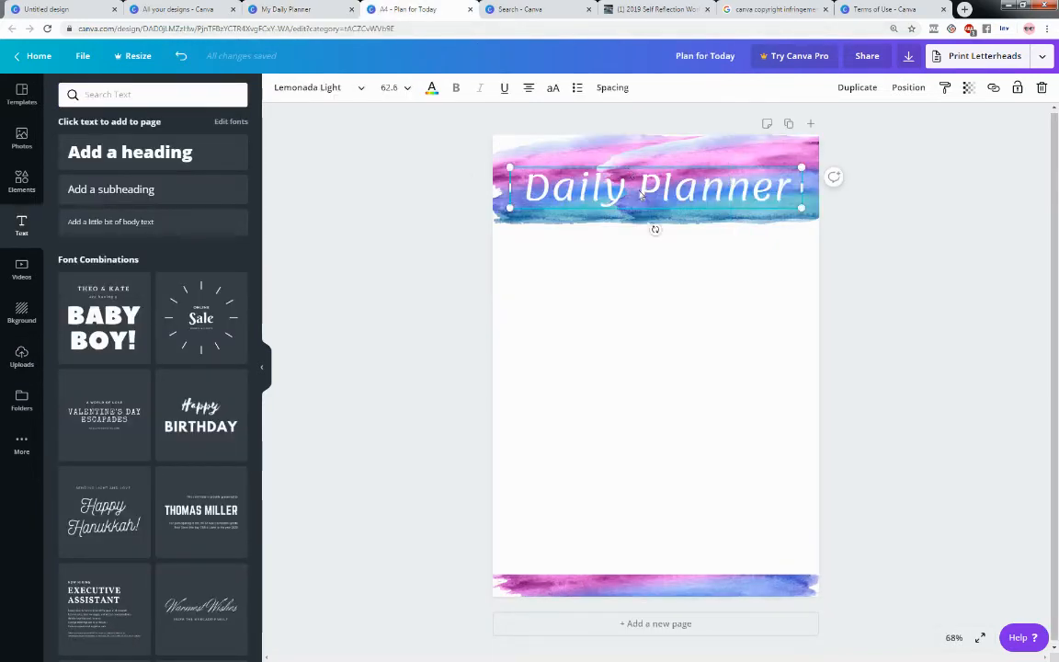
{"action": "left_click", "coordinate": [342, 92]}
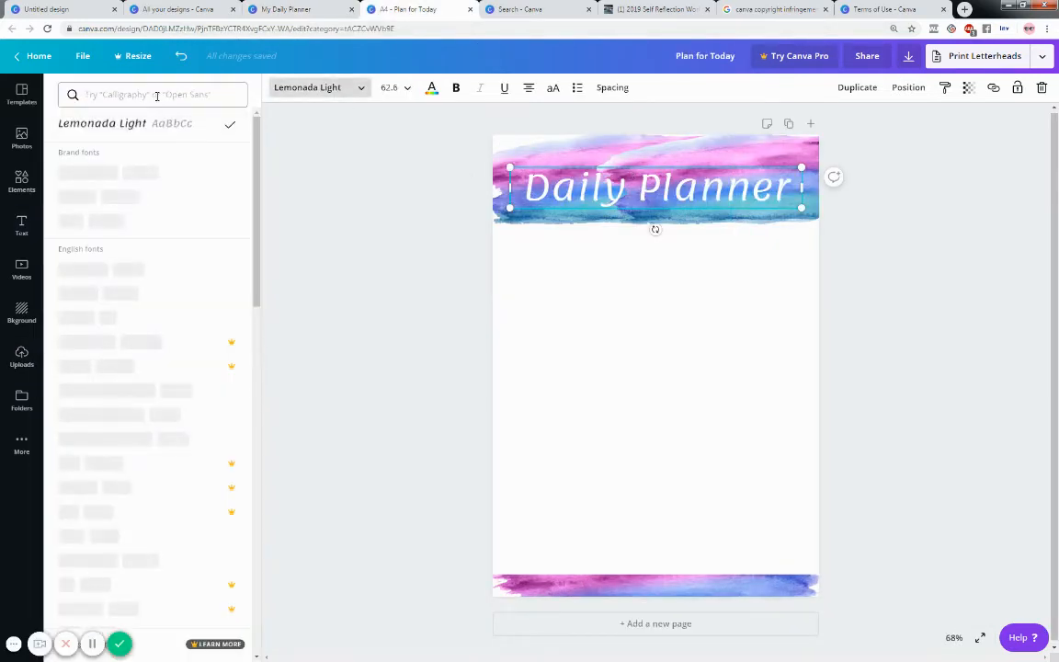
{"action": "left_click", "coordinate": [156, 94]}
{"action": "type", "text": "sacramen"}
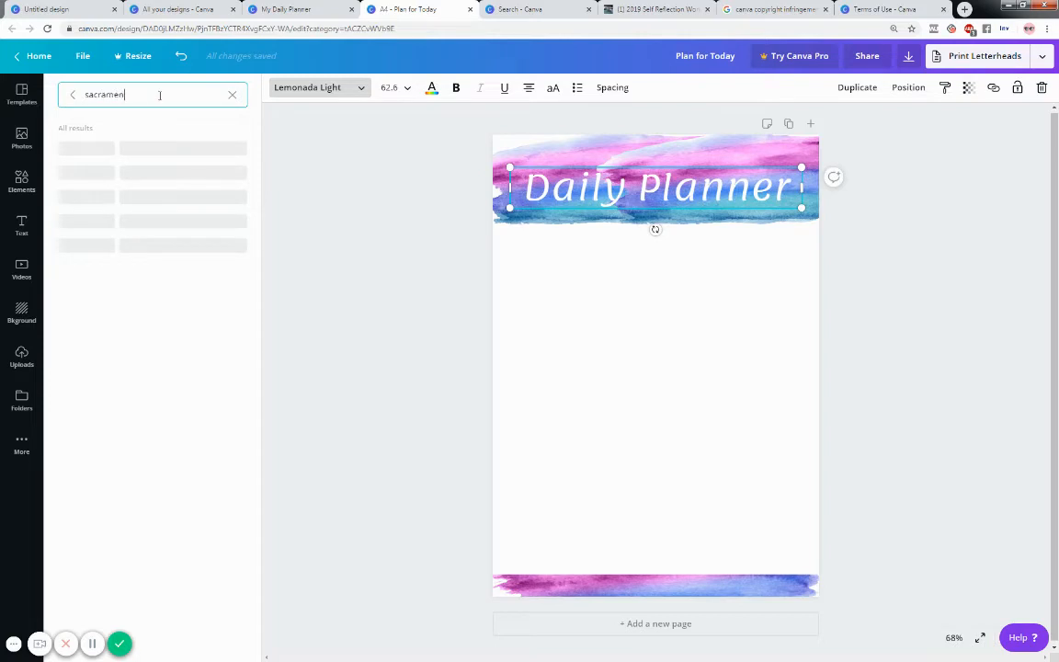
{"action": "type", "text": "to"}
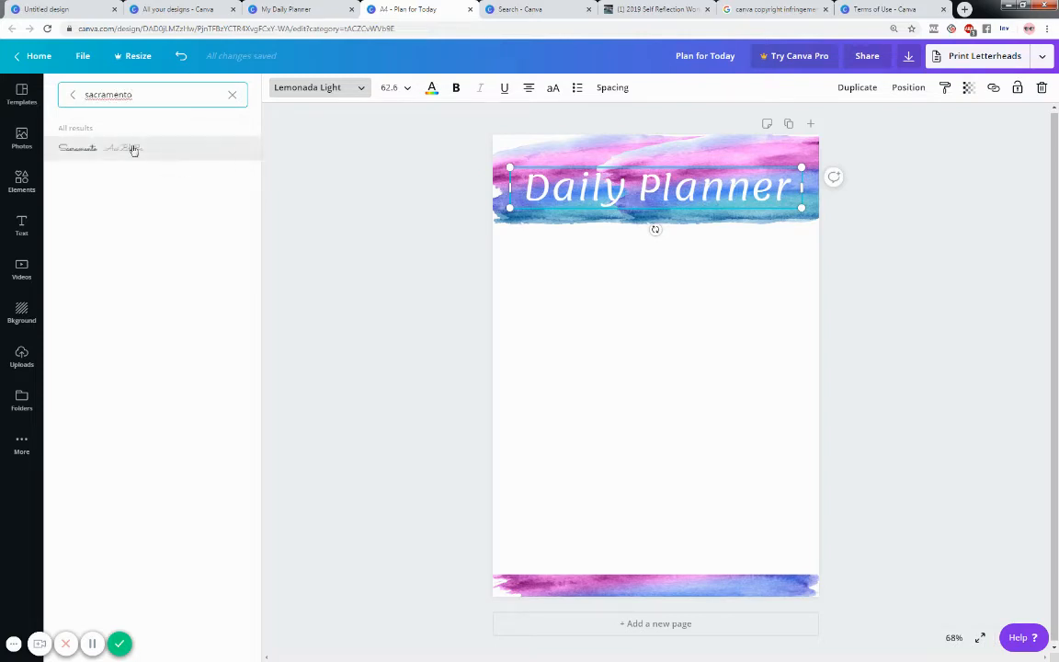
{"action": "key", "text": "Return"}
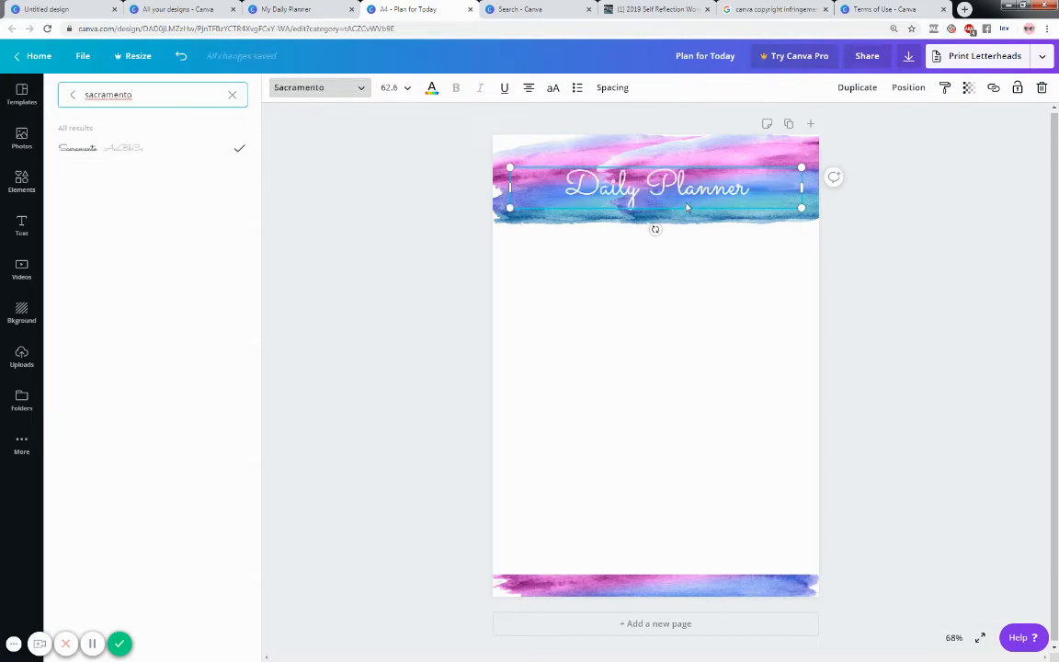
Raise and slightly enlarge the Daily Planner heading, and shift both header brush strokes up so they fill the page's top edge.
{"action": "left_click_drag", "start_coordinate": [686, 208], "coordinate": [682, 193]}
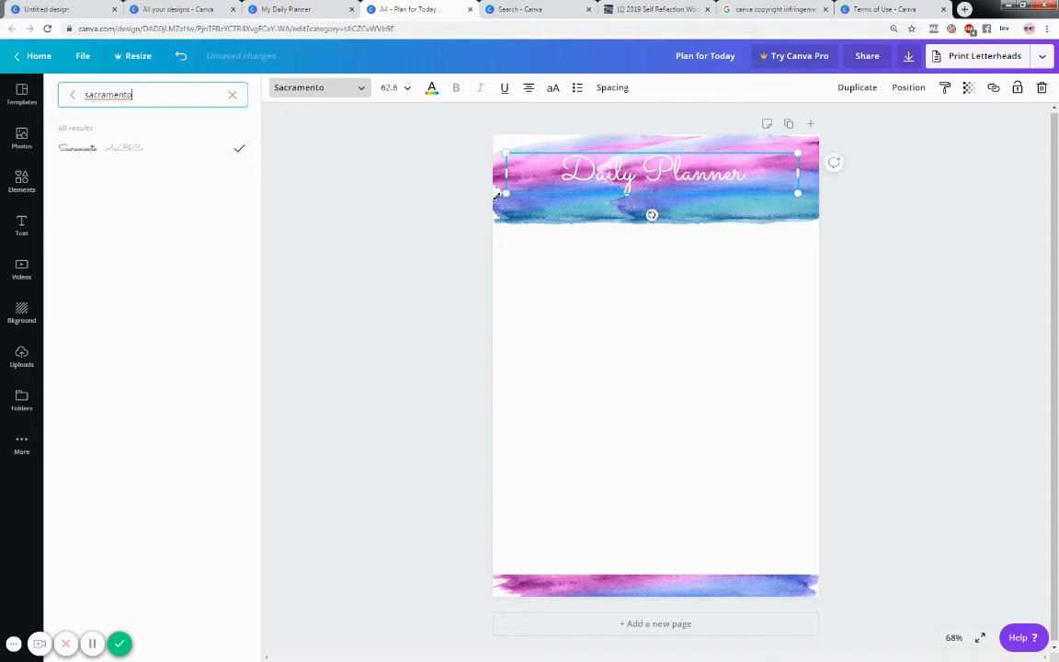
{"action": "left_click_drag", "start_coordinate": [500, 195], "coordinate": [476, 201]}
{"action": "left_click", "coordinate": [551, 203]}
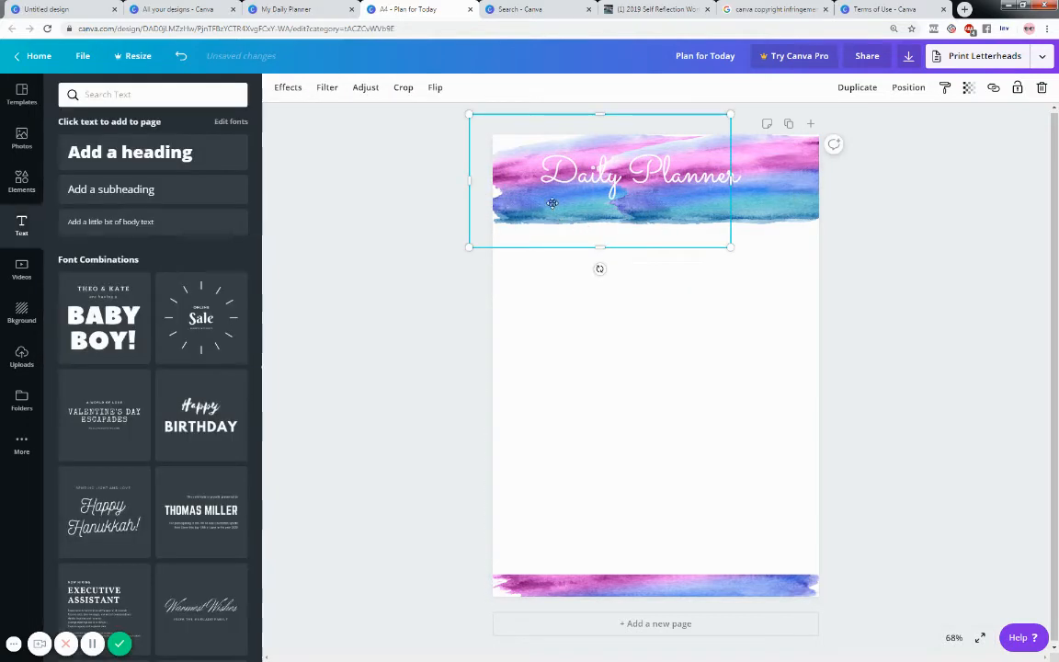
{"action": "left_click_drag", "start_coordinate": [552, 203], "coordinate": [543, 200]}
{"action": "left_click_drag", "start_coordinate": [764, 206], "coordinate": [777, 198]}
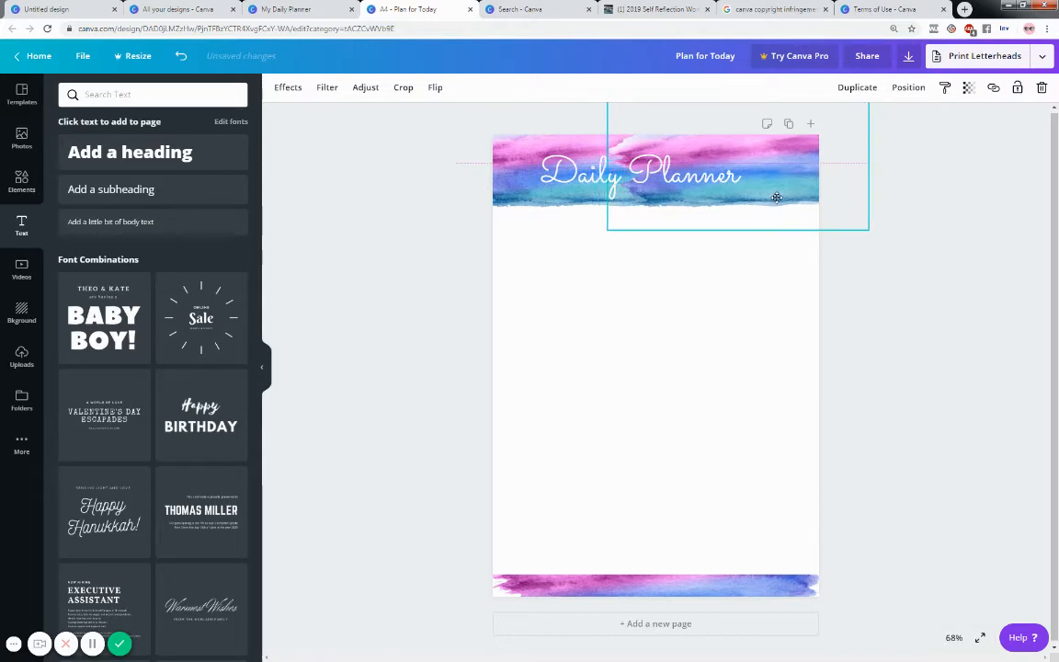
{"action": "left_click", "coordinate": [908, 311]}
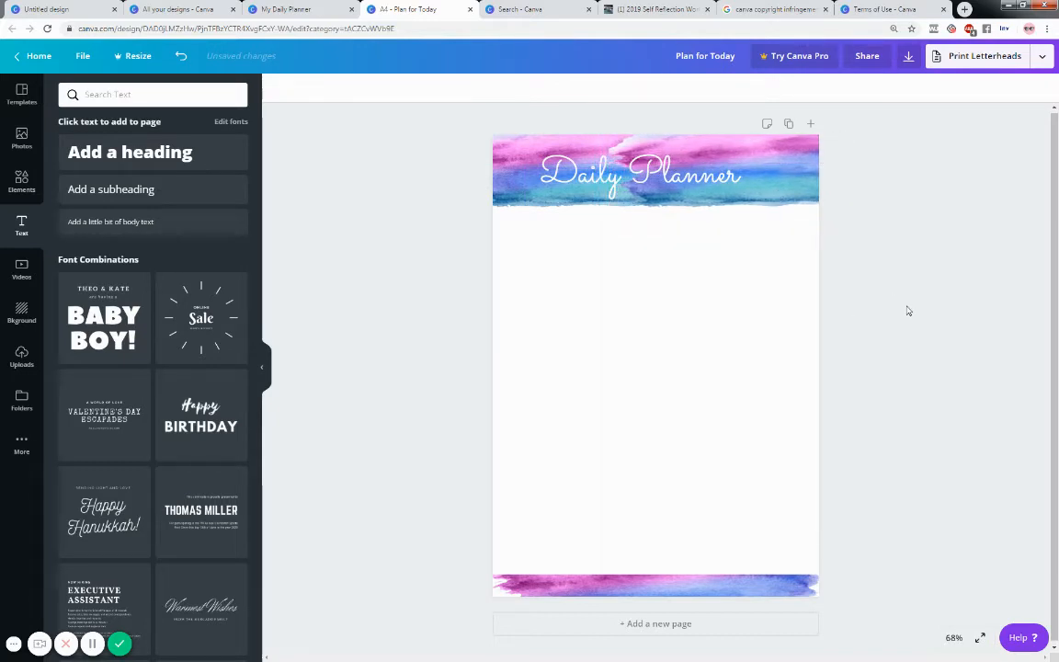
Check the My Daily Planner reference layout and add a subheading reading DATE below the header at the page's left.
{"action": "left_click", "coordinate": [289, 12]}
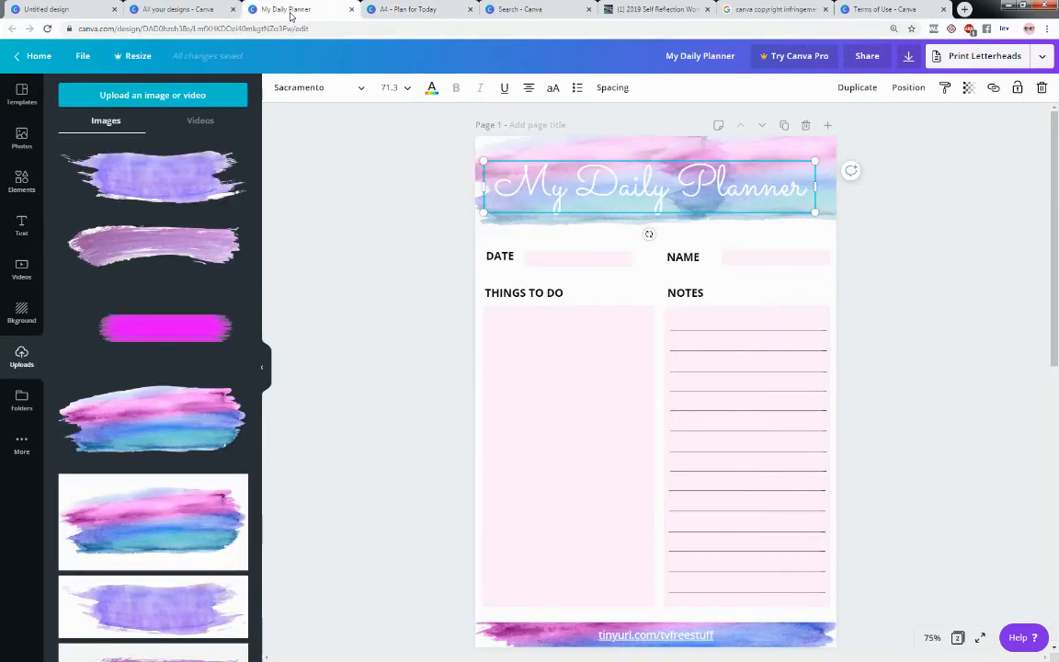
{"action": "left_click", "coordinate": [391, 10]}
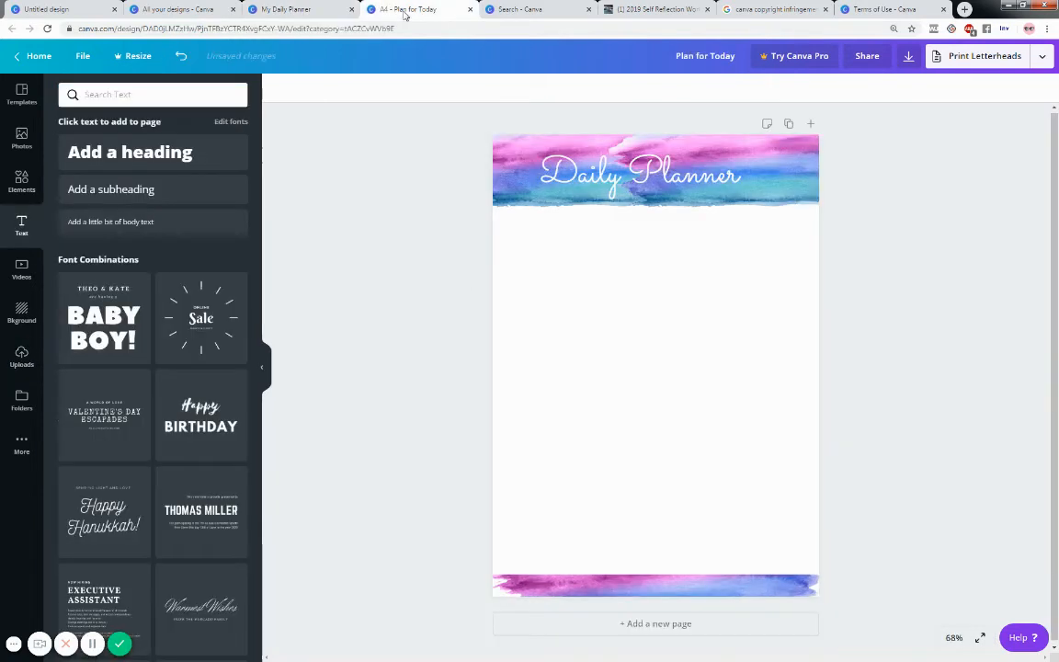
{"action": "left_click", "coordinate": [133, 186]}
{"action": "type", "text": "DATE"}
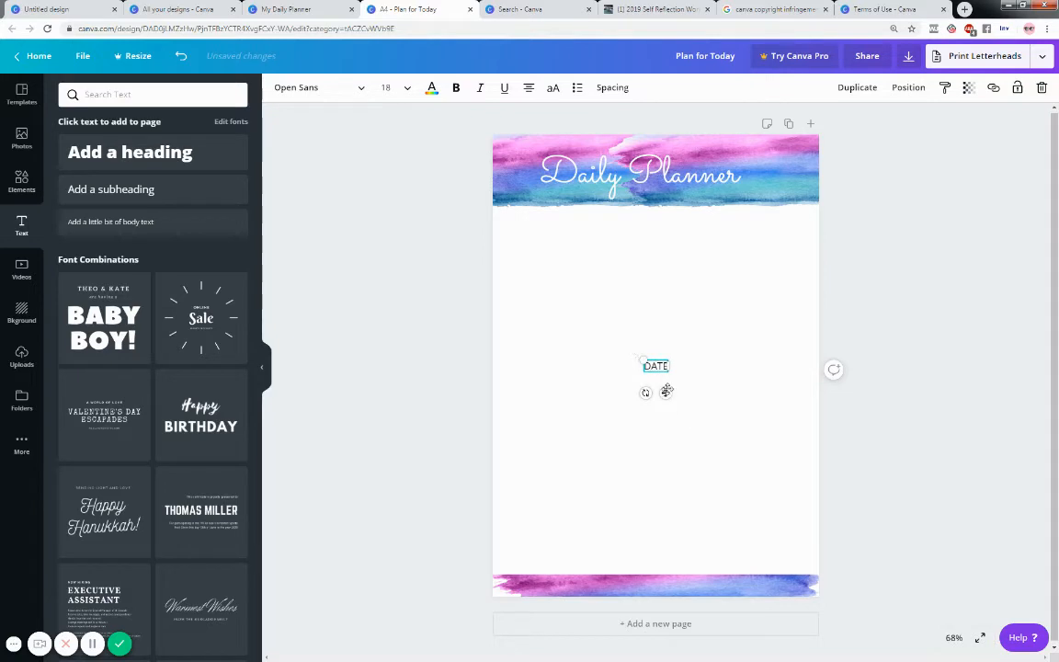
{"action": "left_click_drag", "start_coordinate": [666, 391], "coordinate": [708, 265]}
Duplicate the DATE label, place the copy level with it on the page's right half and change its text to NAME.
{"action": "left_click", "coordinate": [865, 89]}
{"action": "double_click", "coordinate": [708, 241]}
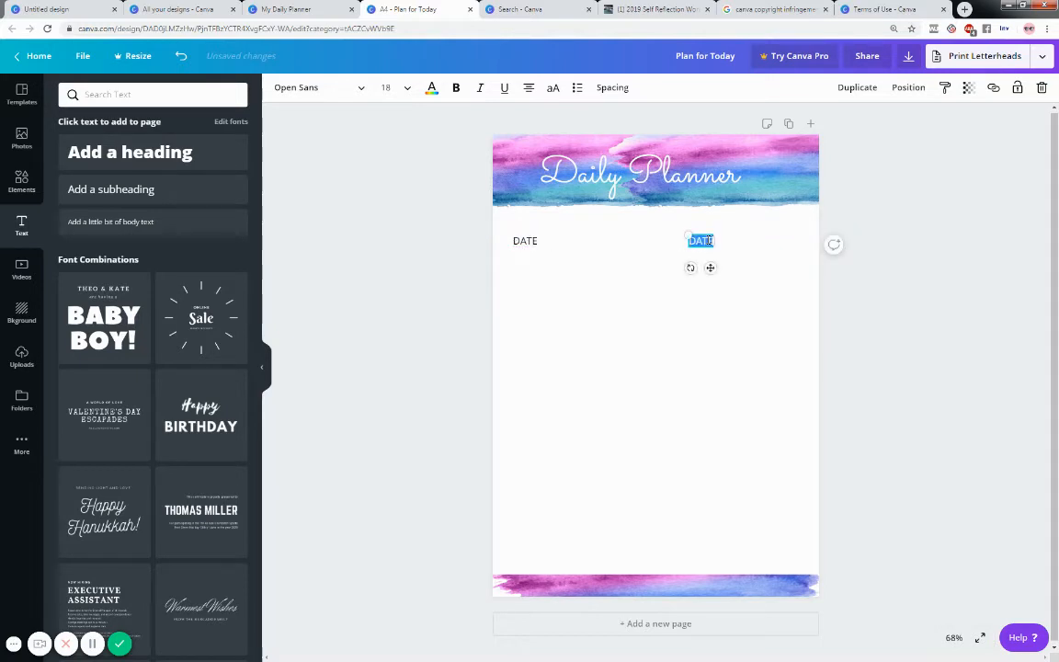
{"action": "type", "text": "NAME"}
Check the reference planner's labels, then duplicate the DATE label directly below it and replace the copy's text with THINGS TO DO.
{"action": "left_click", "coordinate": [302, 10]}
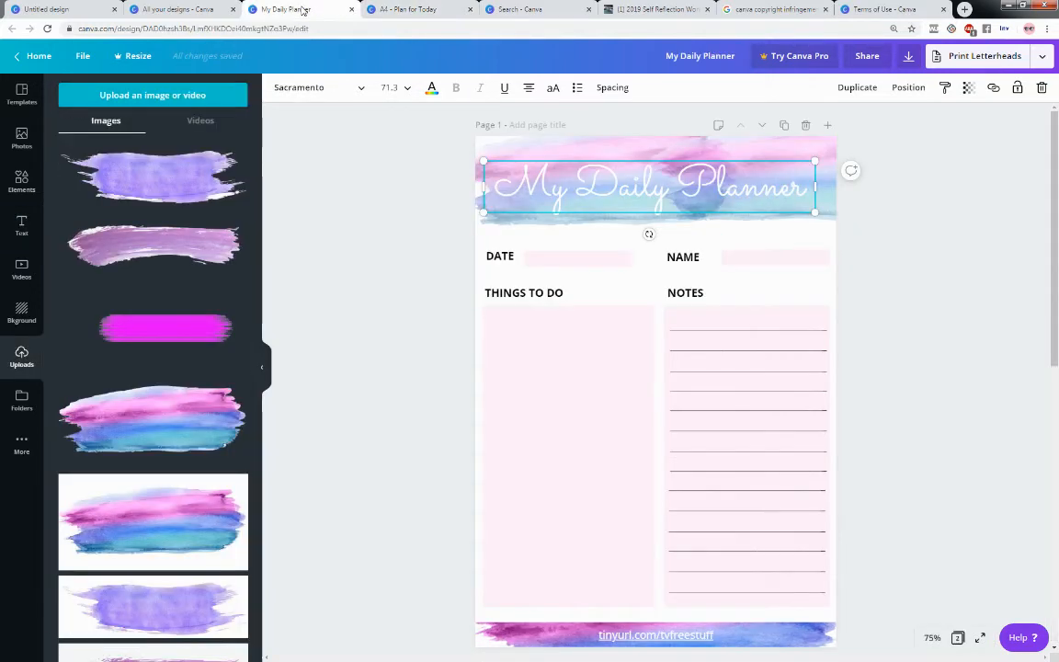
{"action": "left_click", "coordinate": [405, 9]}
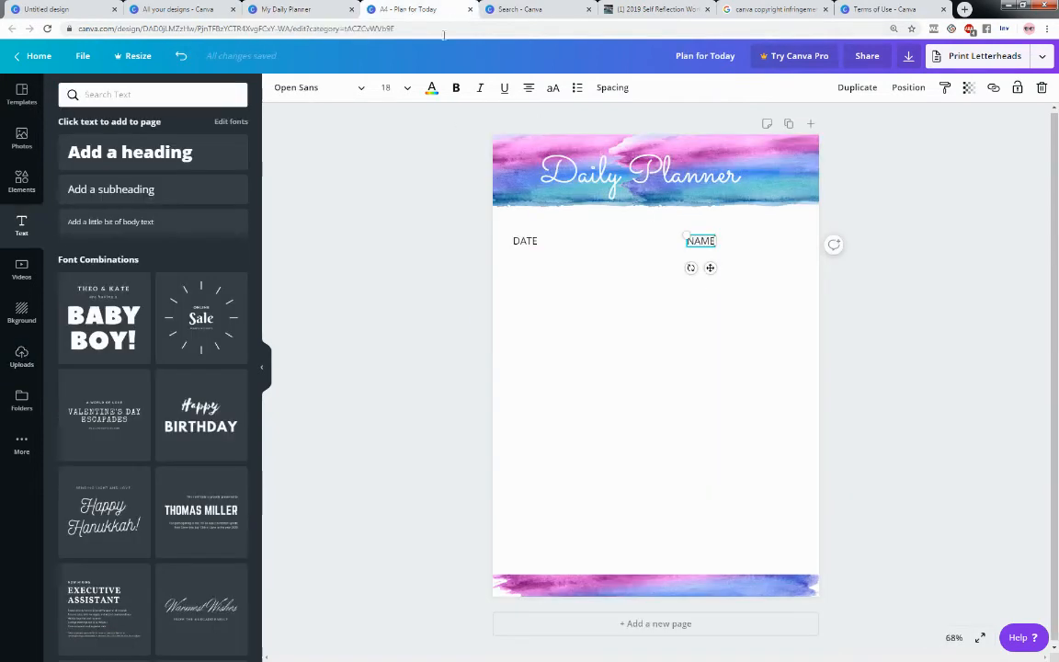
{"action": "left_click", "coordinate": [531, 241]}
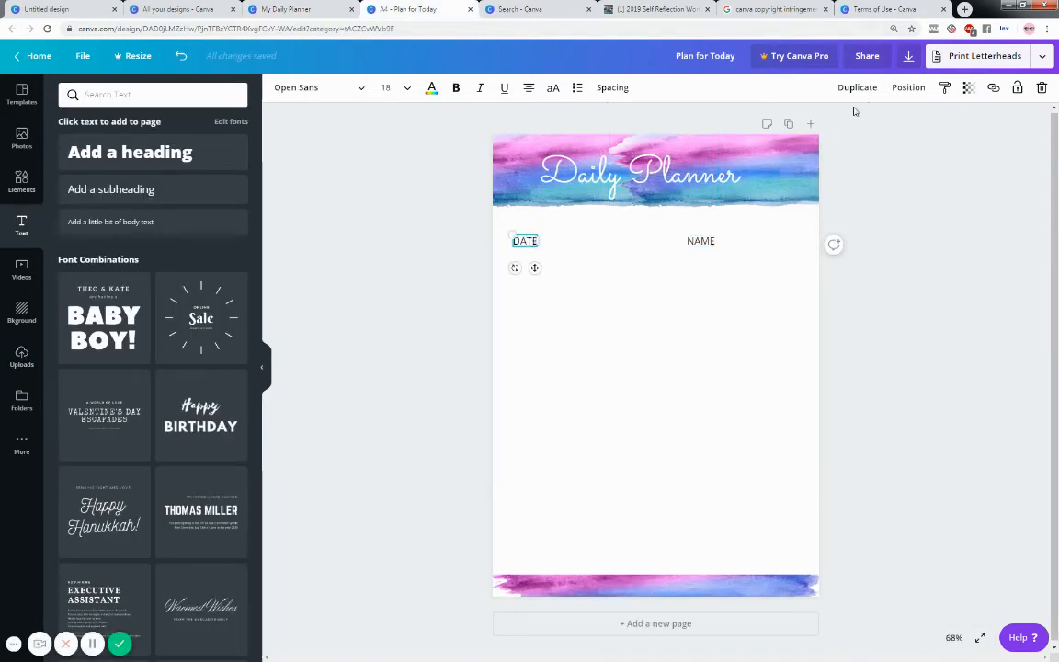
{"action": "left_click", "coordinate": [855, 89]}
{"action": "left_click_drag", "start_coordinate": [539, 249], "coordinate": [531, 290]}
{"action": "double_click", "coordinate": [531, 291]}
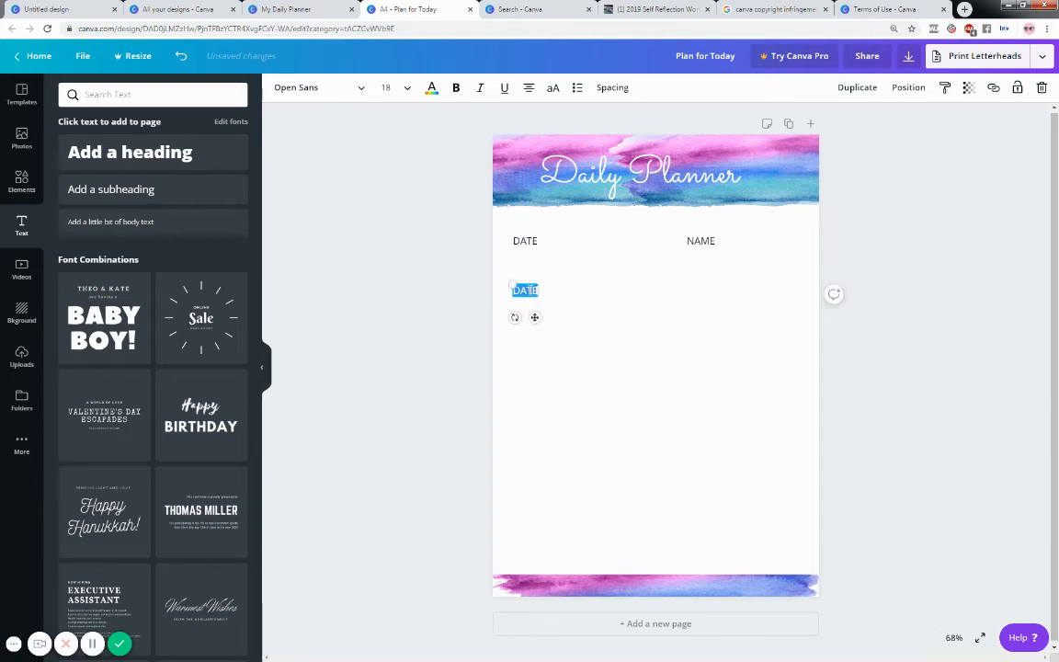
{"action": "type", "text": "THUR"}
{"action": "key", "text": "BackSpace"}
{"action": "key", "text": "BackSpace"}
{"action": "key", "text": "BackSpace"}
{"action": "type", "text": "THINGS TO DO"}
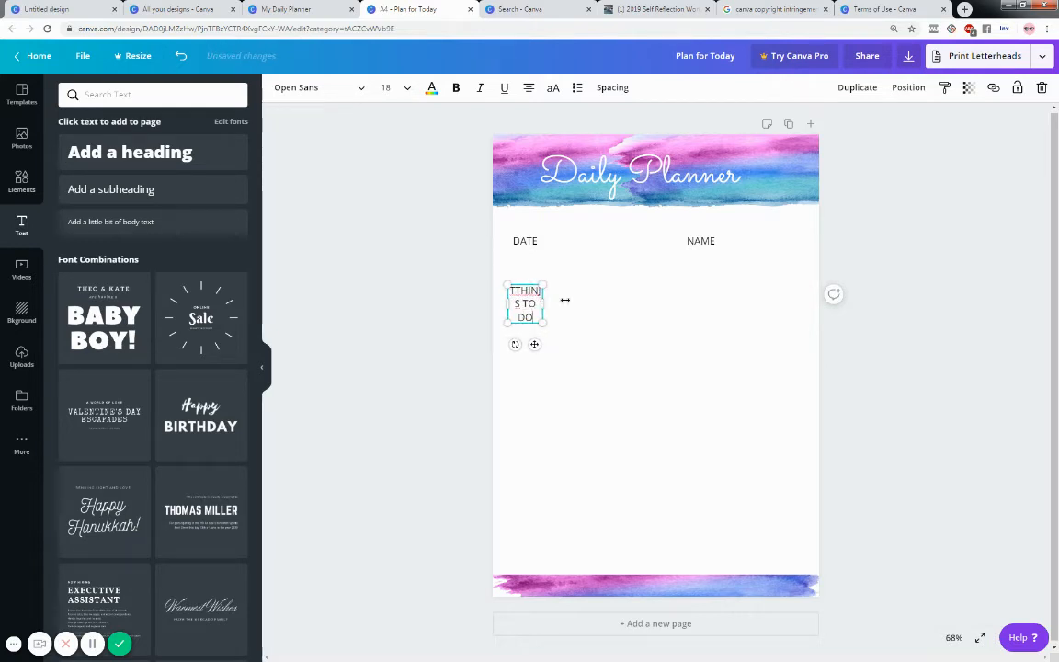
Widen the new label's text box and remove the extra T so THINGS TO DO fits on one line.
{"action": "left_click_drag", "start_coordinate": [566, 300], "coordinate": [581, 295]}
{"action": "key", "text": "Escape"}
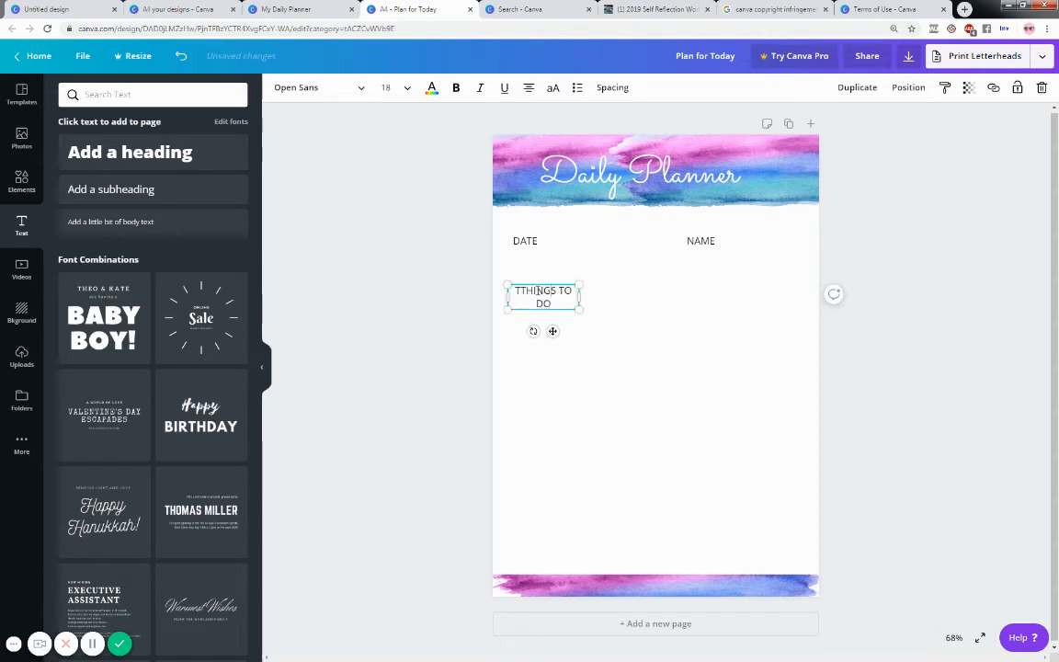
{"action": "left_click", "coordinate": [517, 291]}
{"action": "key", "text": "BackSpace"}
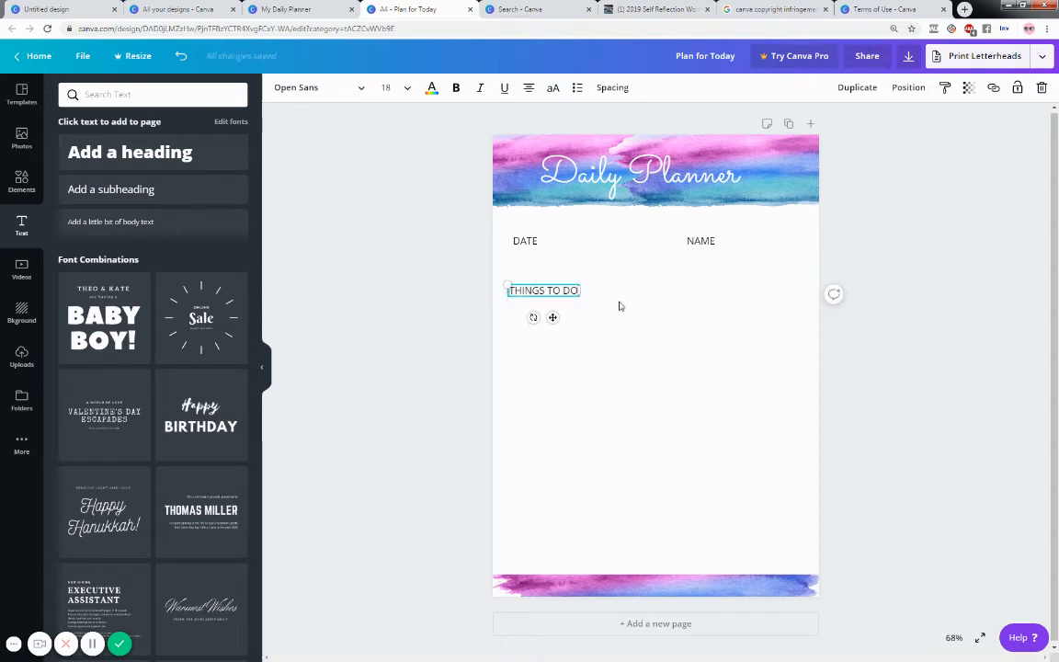
Duplicate the NAME label, place the copy below it level with THINGS TO DO and change its text to NOTES.
{"action": "left_click", "coordinate": [706, 245]}
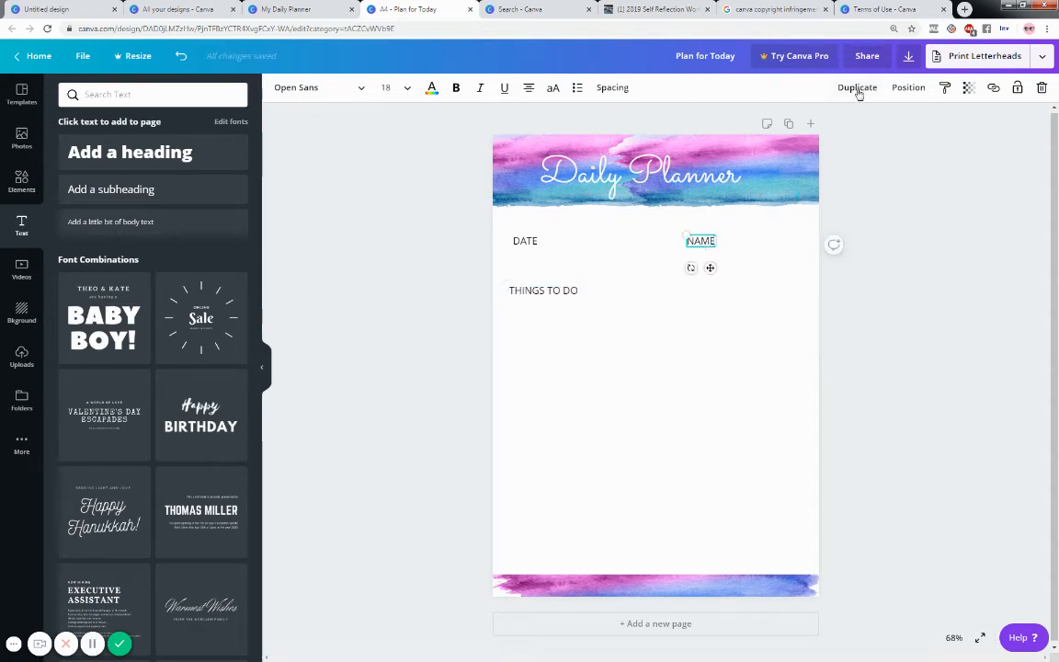
{"action": "left_click", "coordinate": [858, 88]}
{"action": "left_click_drag", "start_coordinate": [704, 246], "coordinate": [697, 290]}
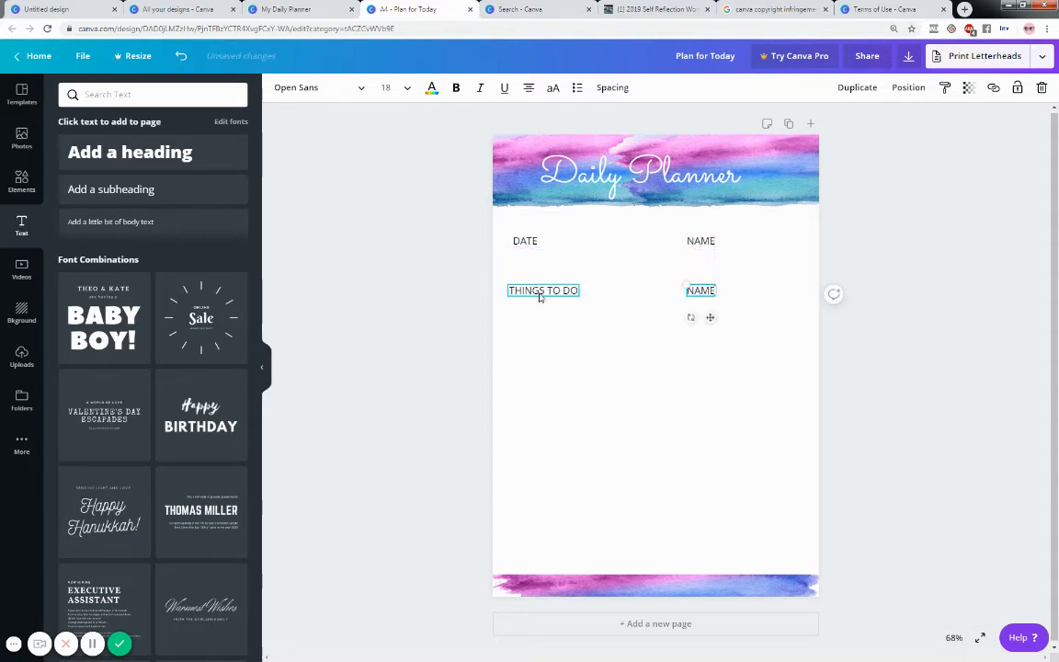
{"action": "double_click", "coordinate": [704, 294]}
{"action": "type", "text": "NOTES"}
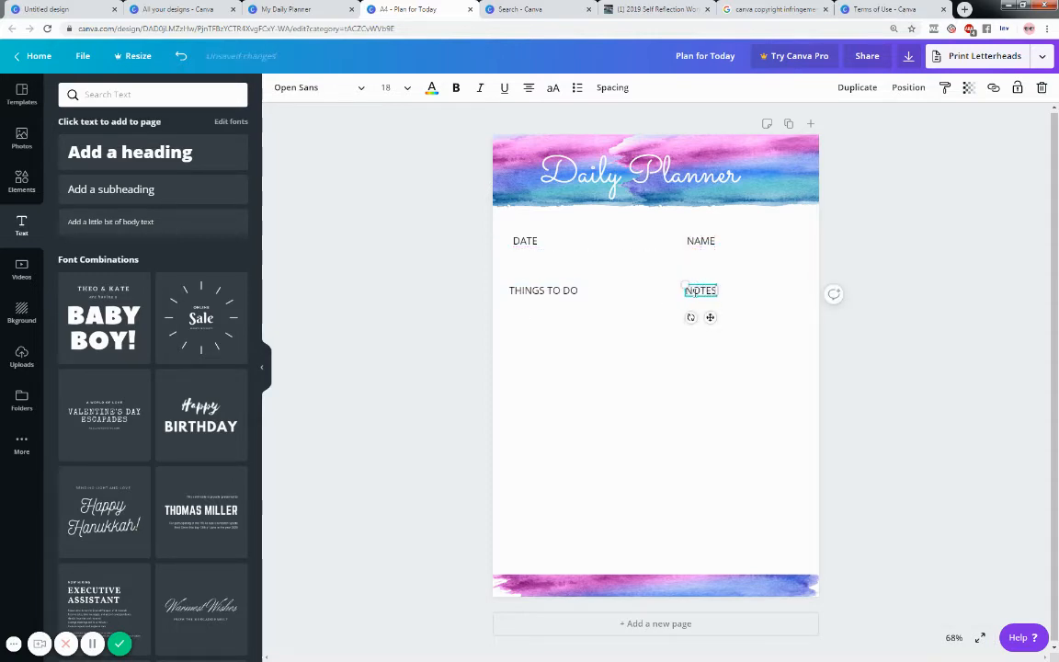
Move the DATE label slightly left to align its left edge with the THINGS TO DO label.
{"action": "left_click", "coordinate": [656, 353]}
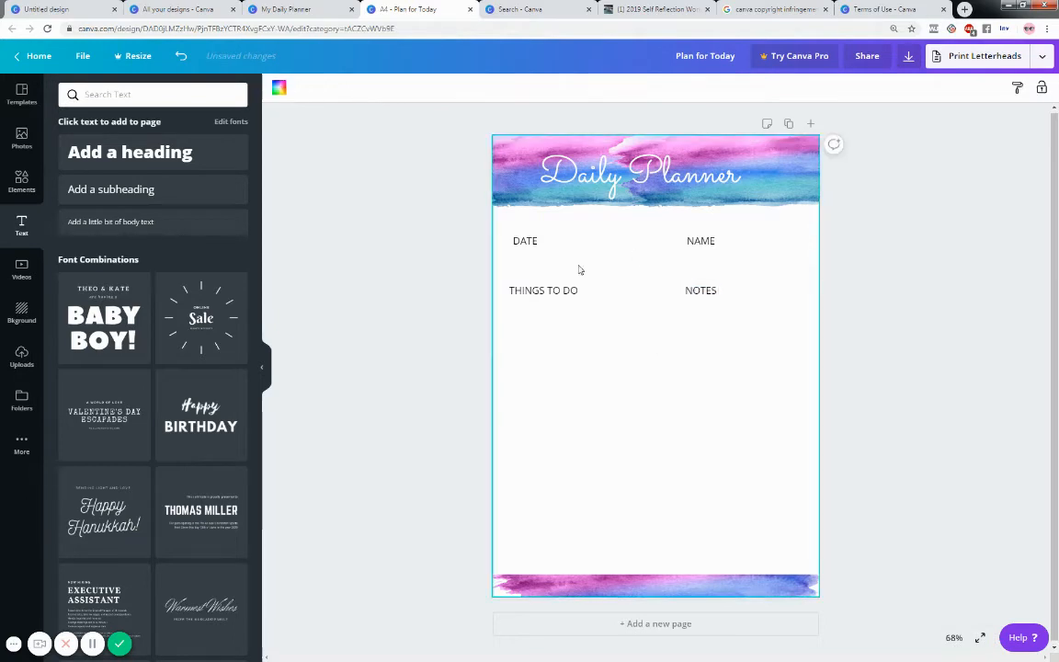
{"action": "left_click", "coordinate": [531, 242]}
{"action": "left_click_drag", "start_coordinate": [533, 242], "coordinate": [530, 242]}
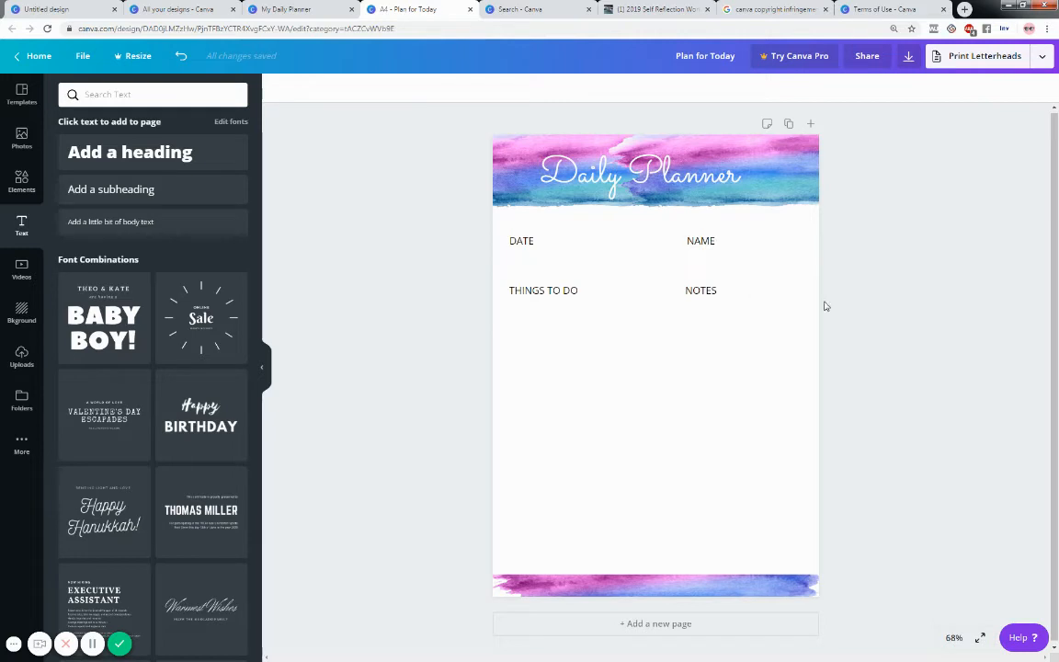
Nudge the NAME label slightly left so its left edge lines up with the NOTES label.
{"action": "left_click", "coordinate": [701, 244]}
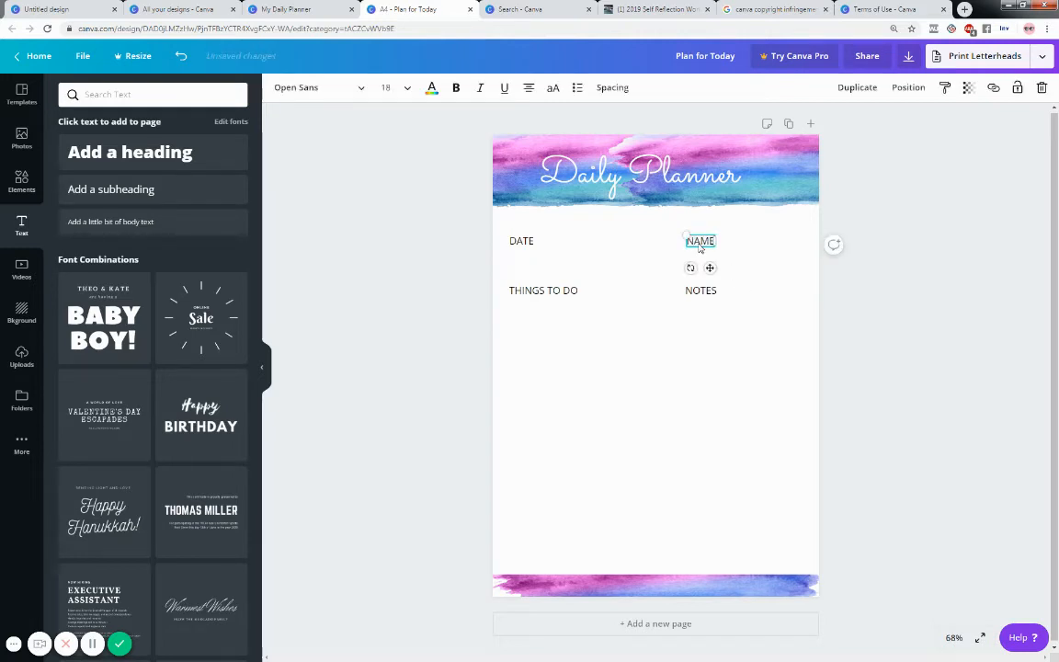
{"action": "left_click", "coordinate": [345, 348]}
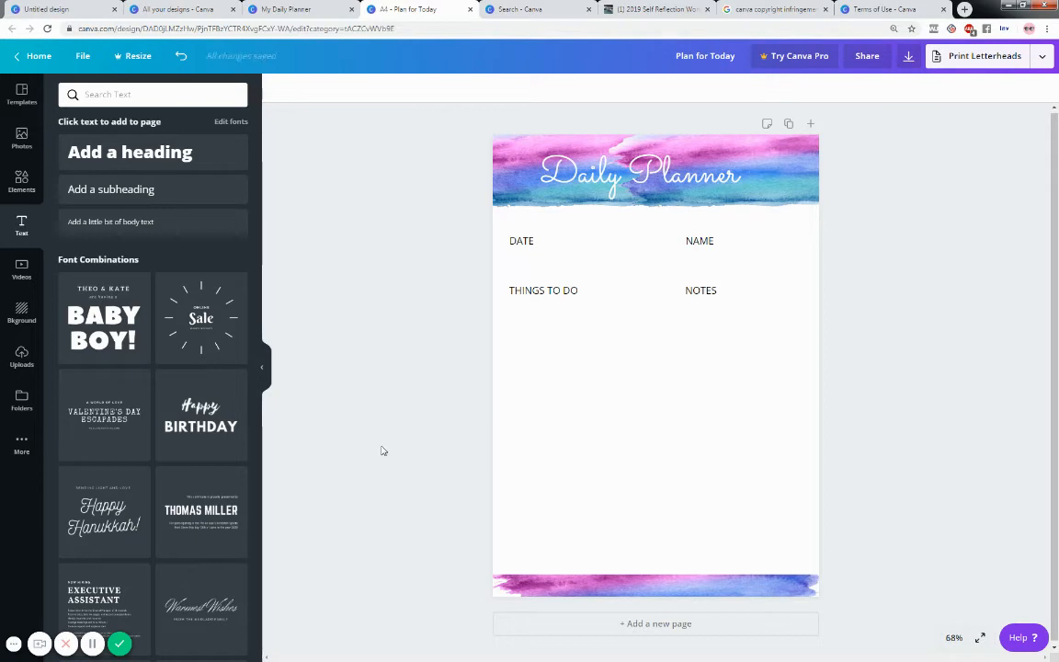
Add a single-cell grid, shrink it and fit it as a tall panel below THINGS TO DO, ending just above the lower border.
{"action": "left_click", "coordinate": [21, 179]}
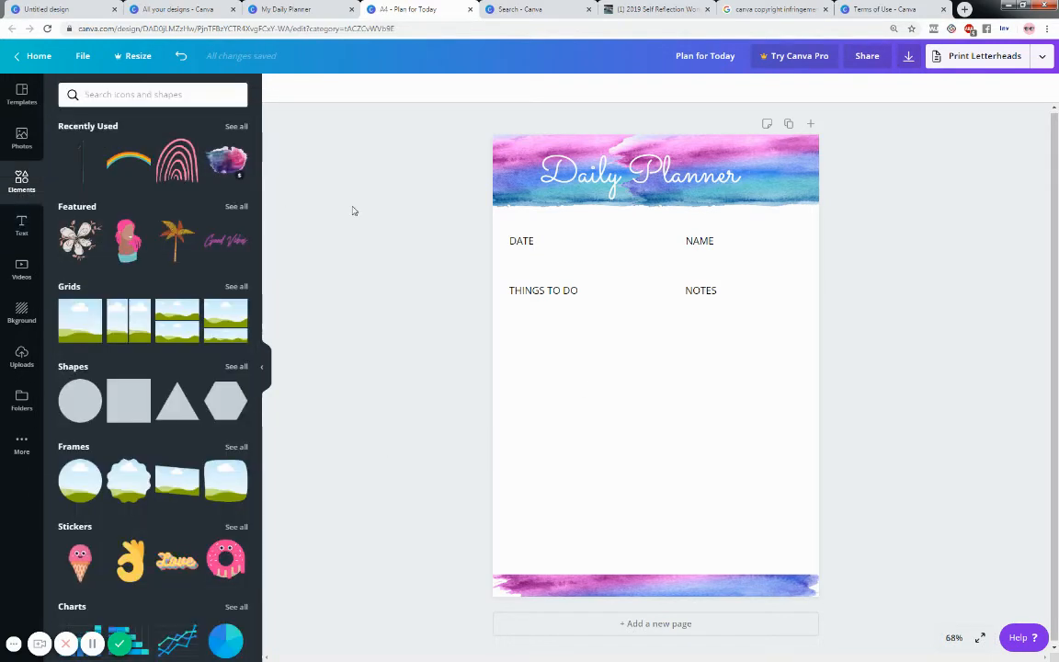
{"action": "left_click", "coordinate": [85, 319]}
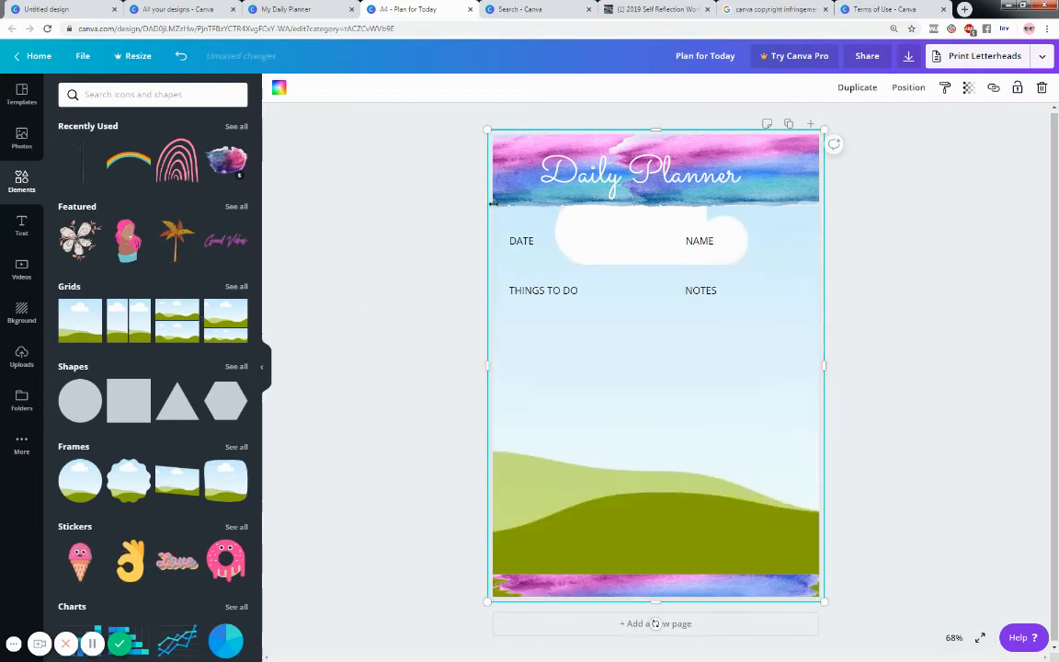
{"action": "left_click_drag", "start_coordinate": [486, 129], "coordinate": [676, 348]}
{"action": "left_click_drag", "start_coordinate": [769, 449], "coordinate": [595, 399]}
{"action": "left_click_drag", "start_coordinate": [578, 557], "coordinate": [578, 564]}
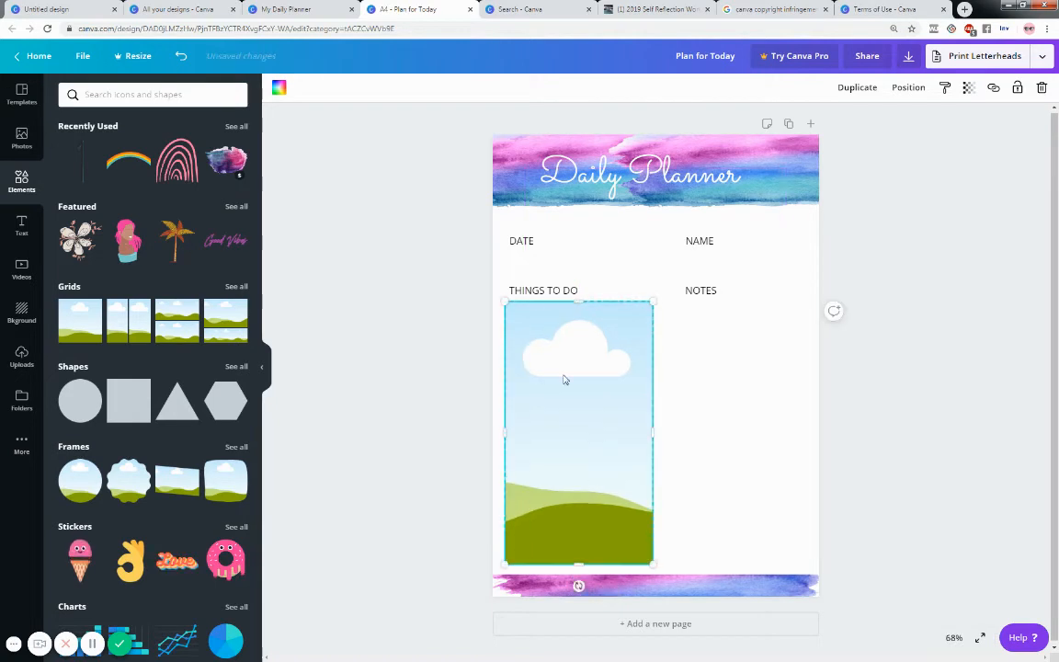
Fill the THINGS TO DO panel with a very pale pink, about #ffeef8.
{"action": "left_click", "coordinate": [279, 88]}
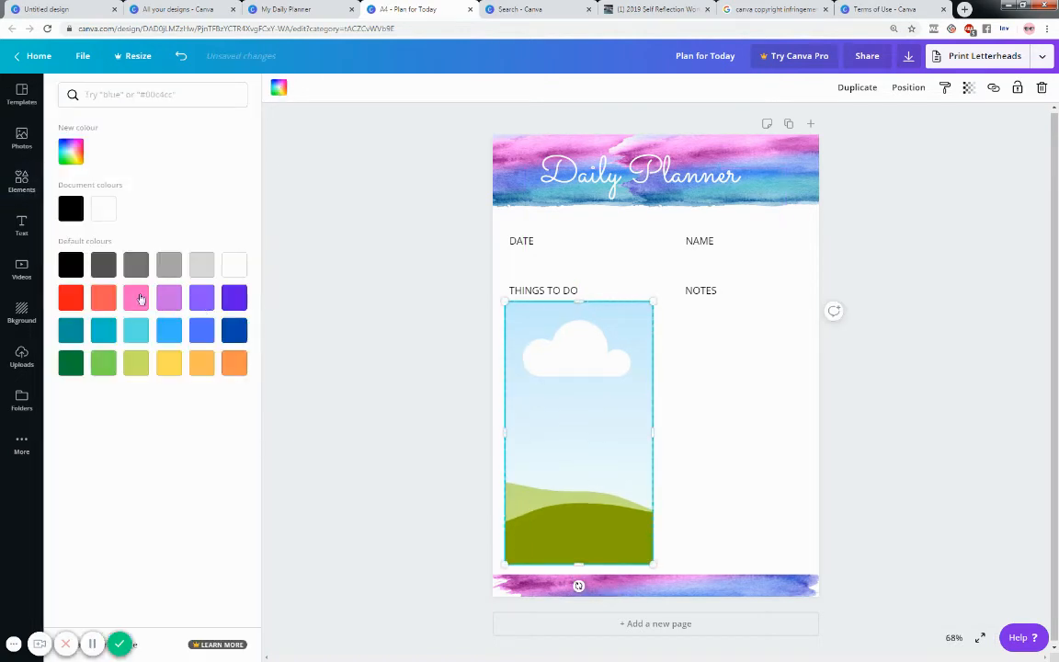
{"action": "left_click", "coordinate": [136, 297]}
{"action": "left_click", "coordinate": [71, 151]}
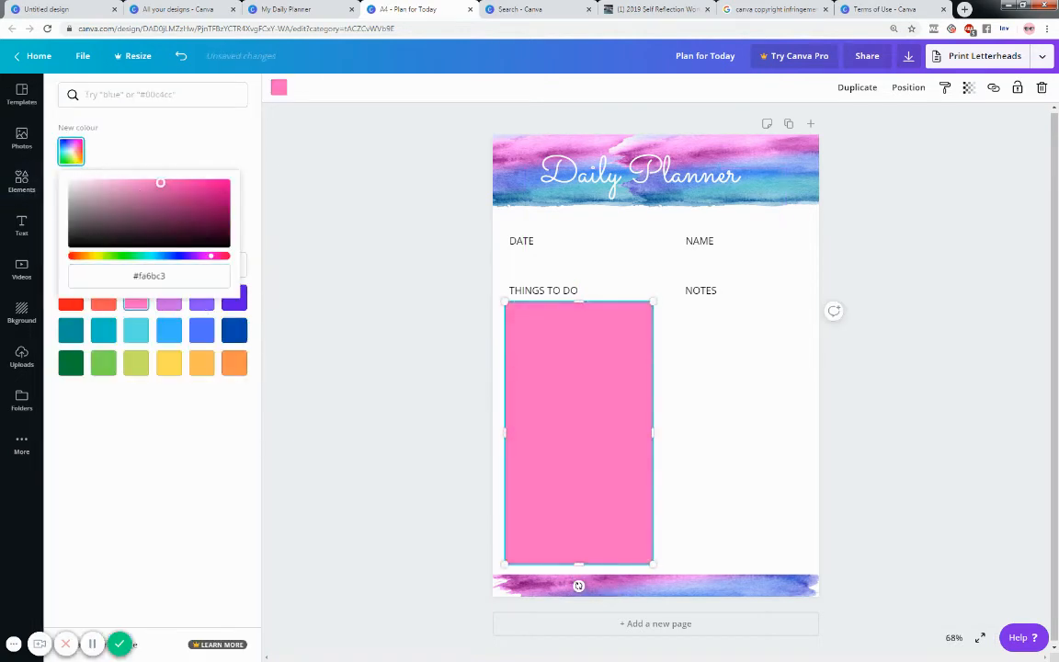
{"action": "left_click_drag", "start_coordinate": [160, 183], "coordinate": [84, 177]}
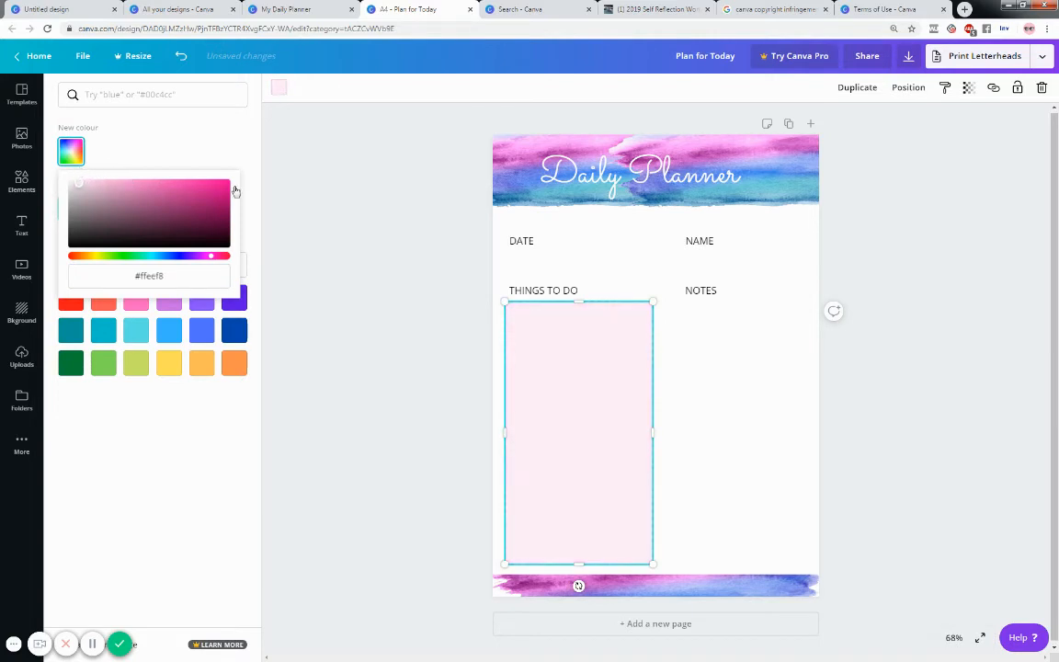
{"action": "left_click", "coordinate": [354, 200]}
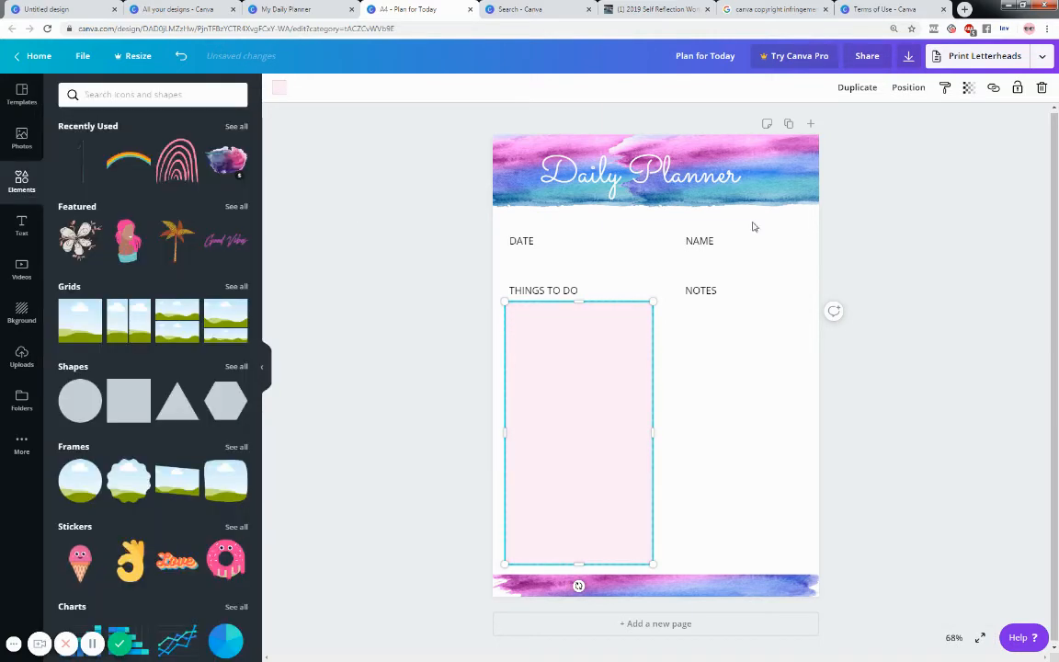
Duplicate the pale pink panel, place the copy level with it below NOTES and recolour the copy pale purple.
{"action": "left_click", "coordinate": [847, 89]}
{"action": "left_click_drag", "start_coordinate": [612, 412], "coordinate": [758, 415]}
{"action": "left_click", "coordinate": [279, 89]}
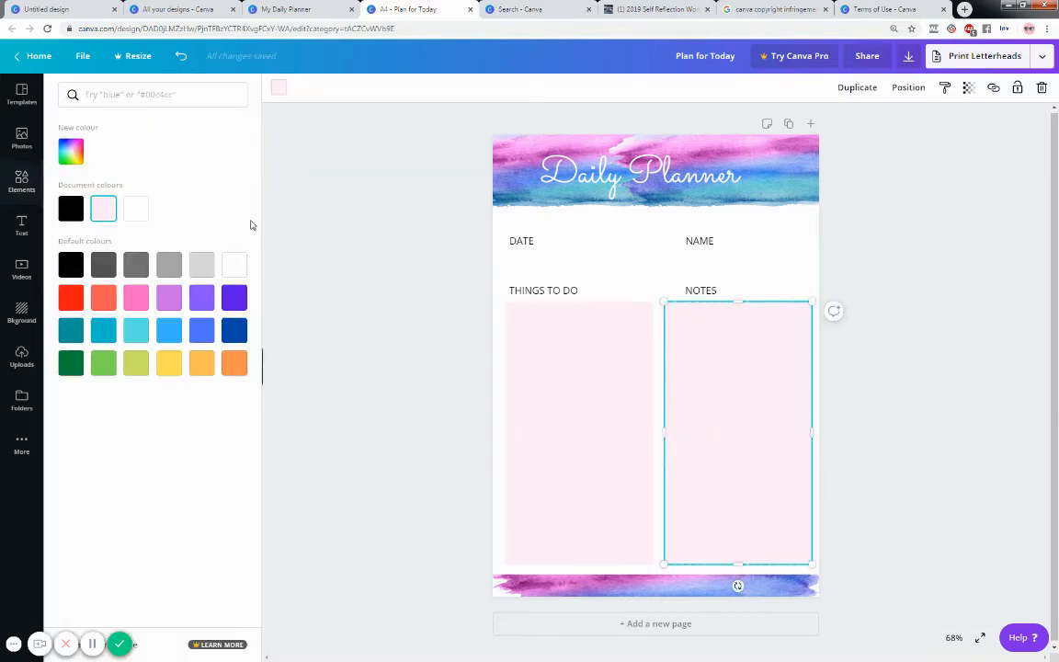
{"action": "left_click", "coordinate": [201, 297]}
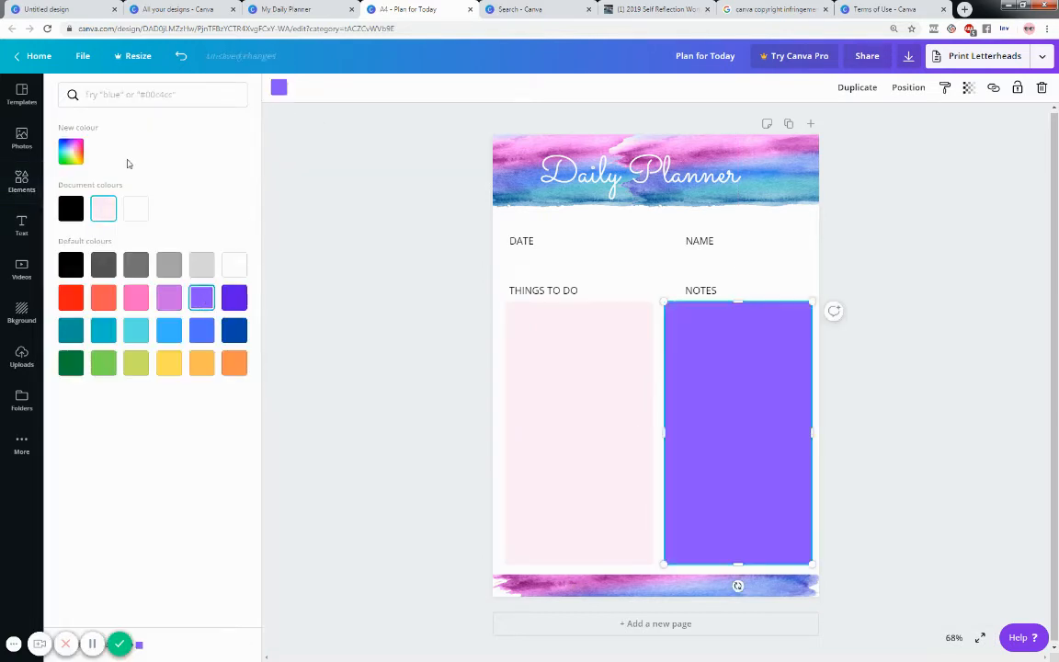
{"action": "left_click", "coordinate": [71, 151]}
{"action": "left_click_drag", "start_coordinate": [182, 190], "coordinate": [86, 178]}
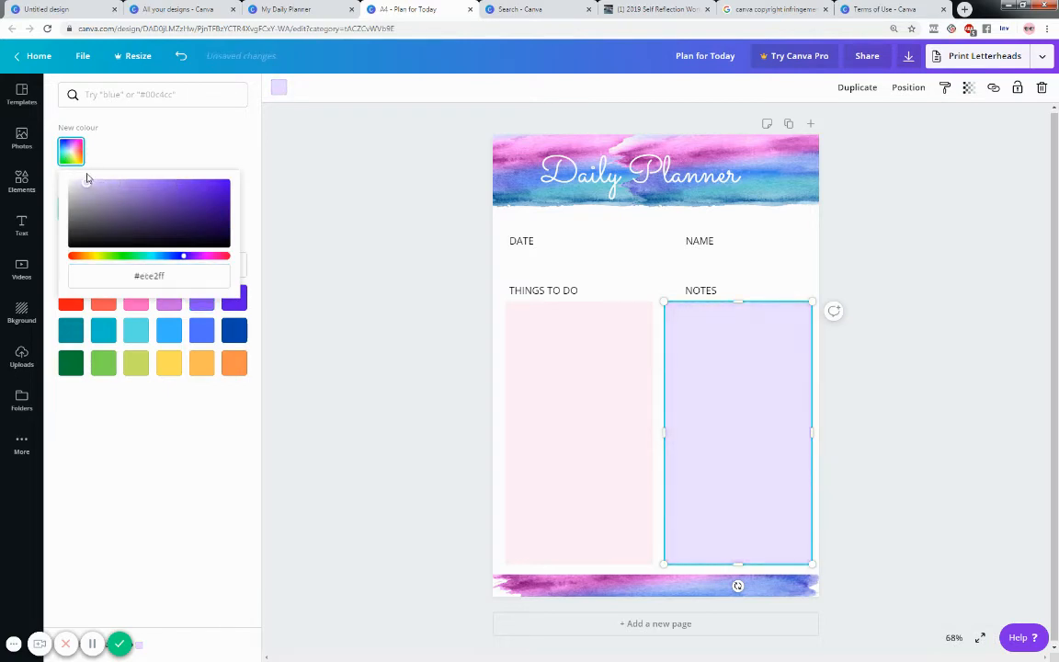
{"action": "left_click", "coordinate": [426, 229]}
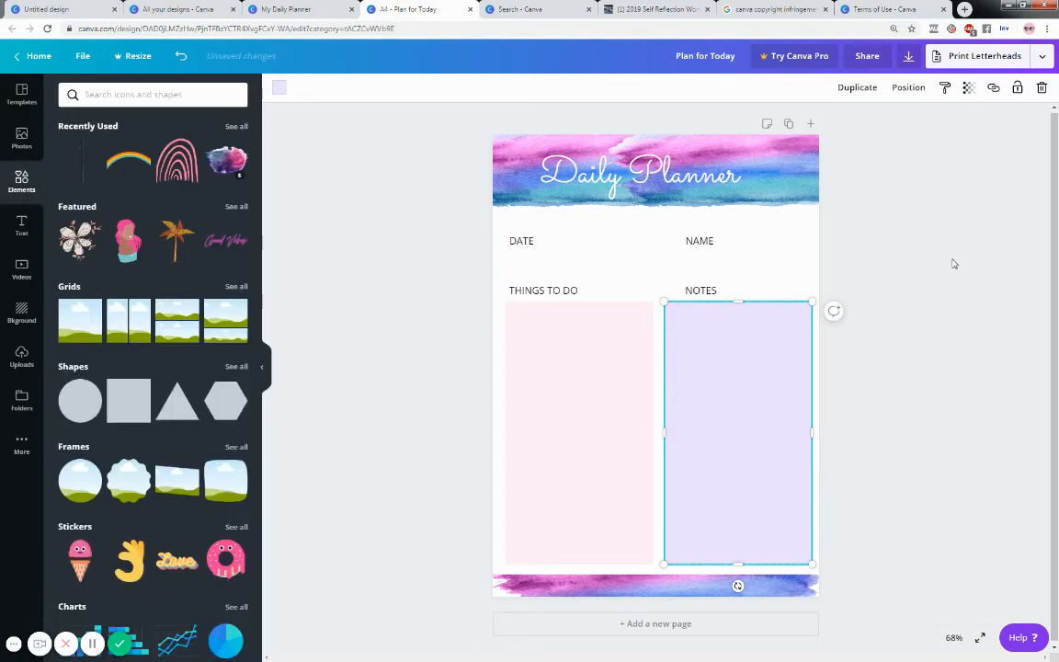
Add another single-cell grid, shrink it to a thin bar beside the DATE label and fill it with the document's pale pink.
{"action": "left_click_drag", "start_coordinate": [79, 303], "coordinate": [712, 586]}
{"action": "left_click_drag", "start_coordinate": [789, 590], "coordinate": [618, 245]}
{"action": "left_click_drag", "start_coordinate": [653, 584], "coordinate": [683, 609]}
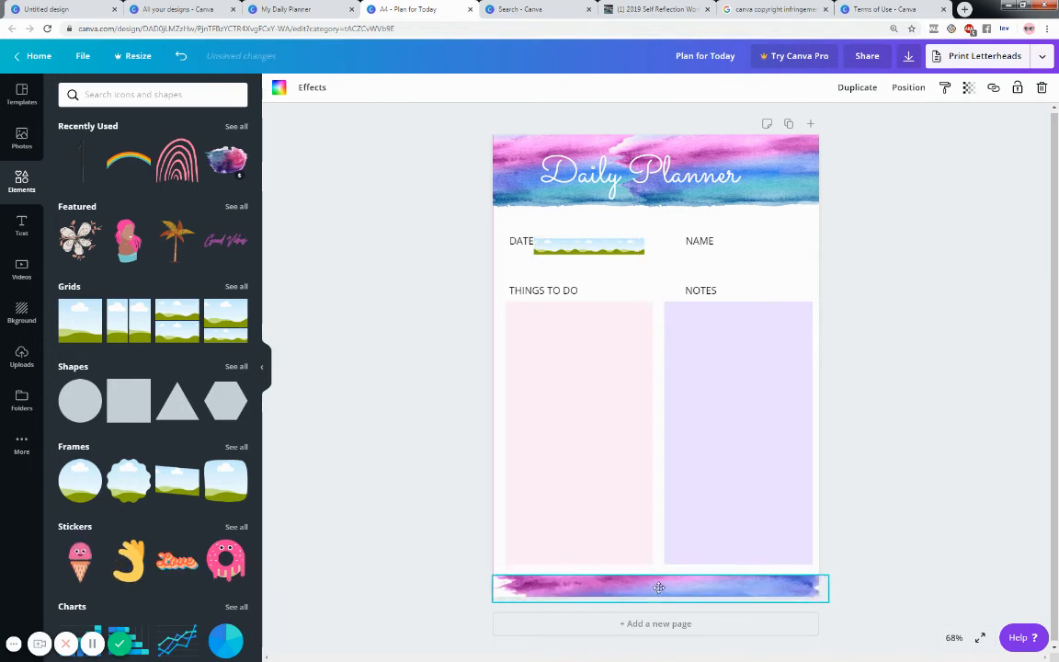
{"action": "left_click_drag", "start_coordinate": [585, 245], "coordinate": [594, 247]}
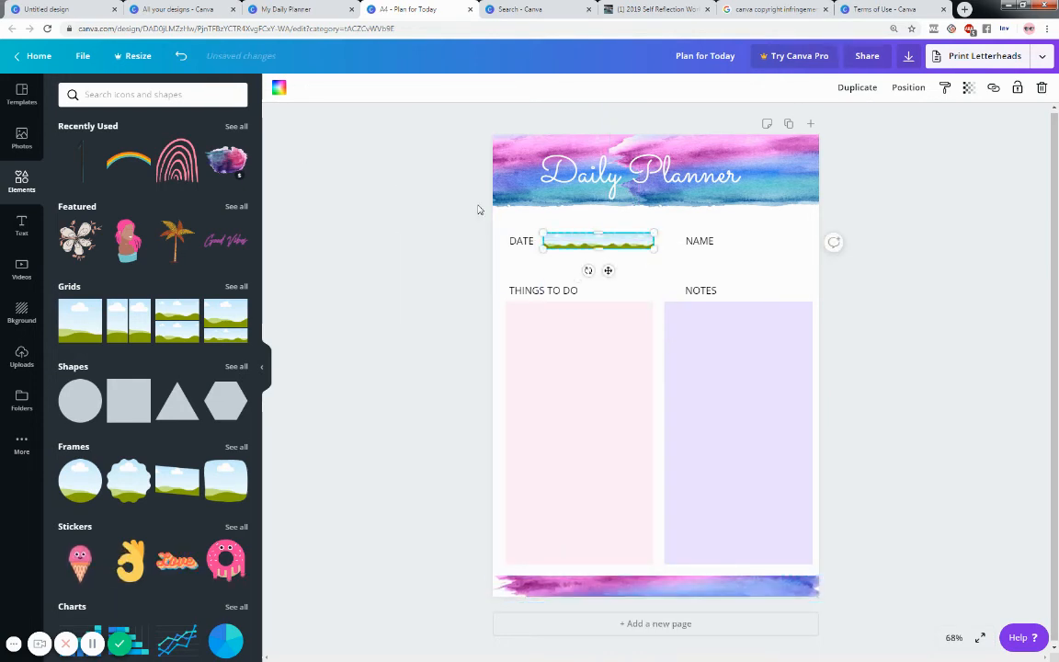
{"action": "left_click", "coordinate": [279, 89]}
{"action": "left_click", "coordinate": [138, 211]}
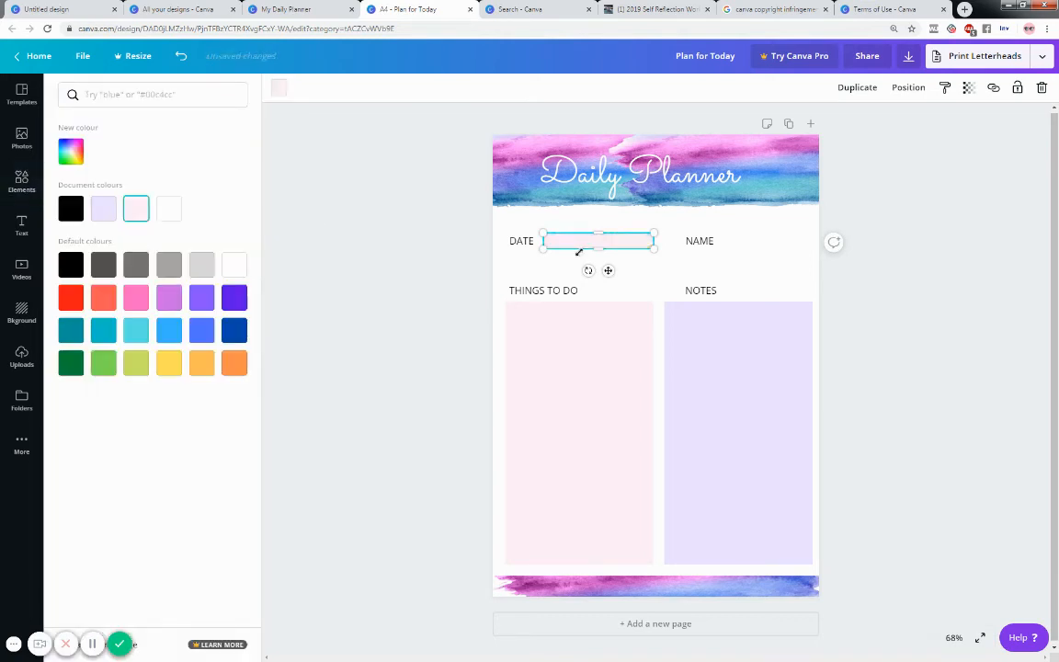
Duplicate the pink bar, fit the copy beside NAME, and align the NAME and NOTES labels with the purple panel's left edge.
{"action": "left_click", "coordinate": [857, 88]}
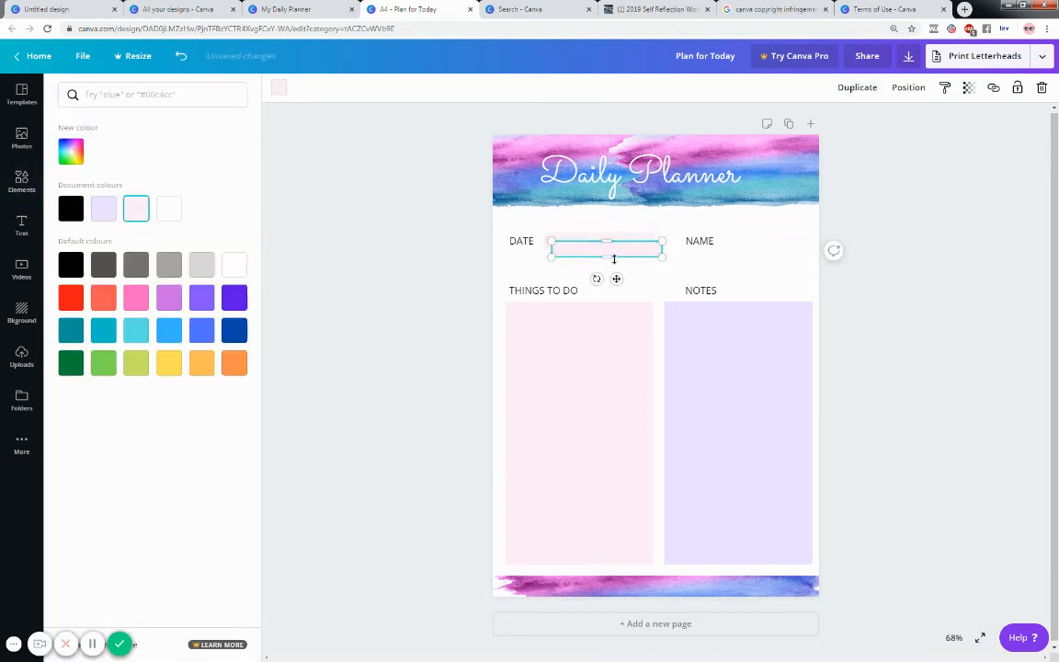
{"action": "left_click_drag", "start_coordinate": [629, 251], "coordinate": [793, 241]}
{"action": "left_click_drag", "start_coordinate": [699, 242], "coordinate": [674, 239]}
{"action": "left_click", "coordinate": [698, 291]}
{"action": "left_click_drag", "start_coordinate": [698, 290], "coordinate": [678, 291]}
{"action": "left_click_drag", "start_coordinate": [753, 244], "coordinate": [741, 243]}
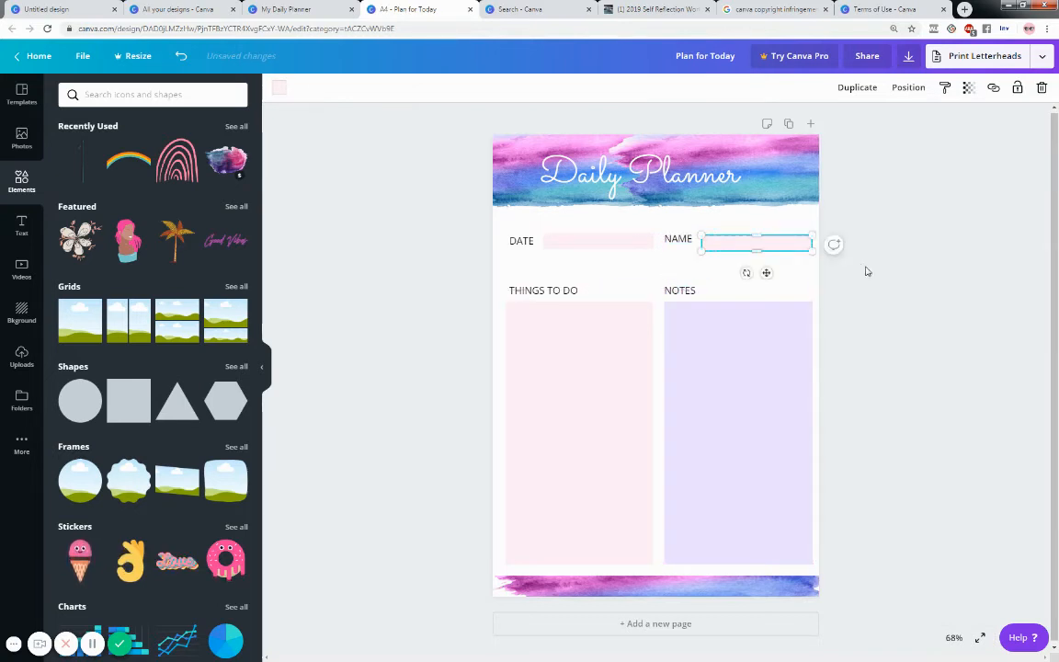
{"action": "left_click", "coordinate": [927, 328]}
{"action": "left_click", "coordinate": [771, 249]}
{"action": "left_click", "coordinate": [340, 312]}
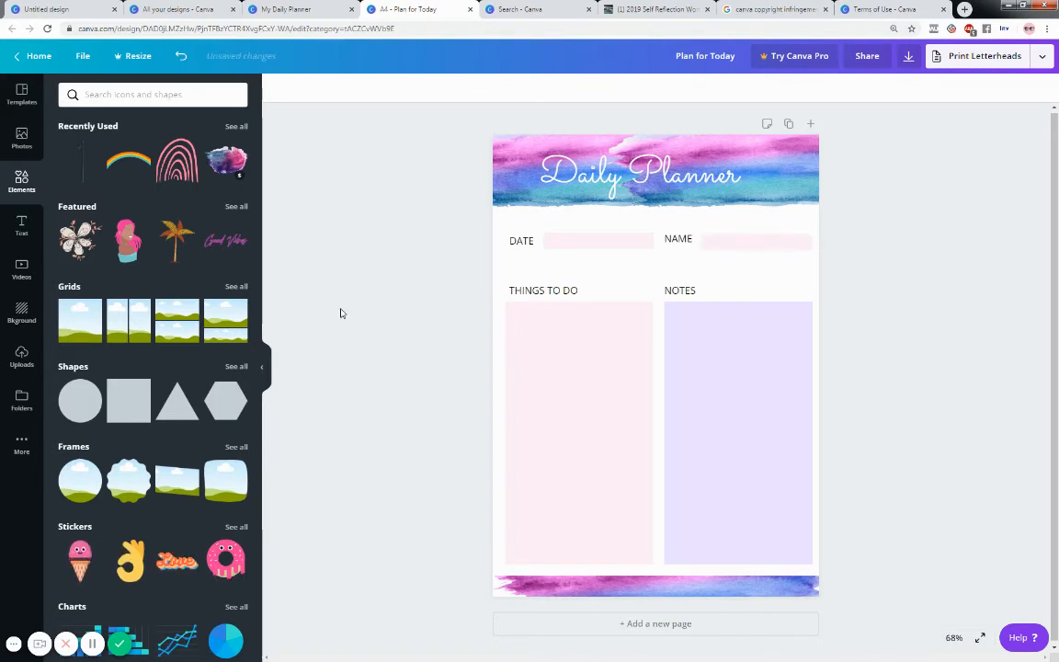
Add a subheading text box at the top of the purple NOTES panel and replace its text with a panel-wide line of underscores.
{"action": "left_click", "coordinate": [724, 341]}
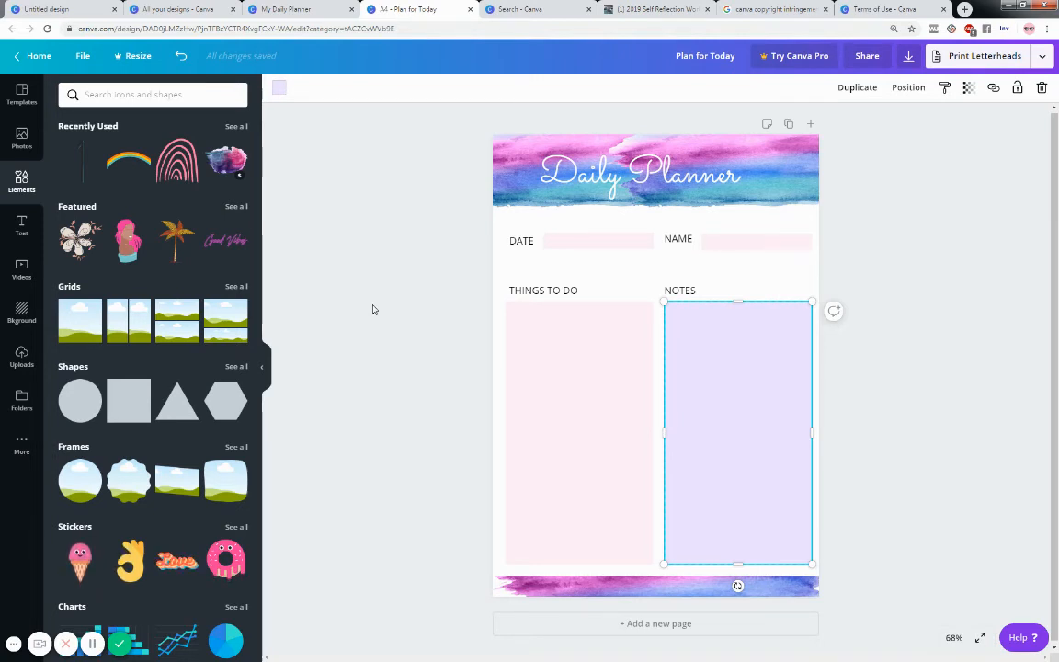
{"action": "left_click", "coordinate": [22, 227]}
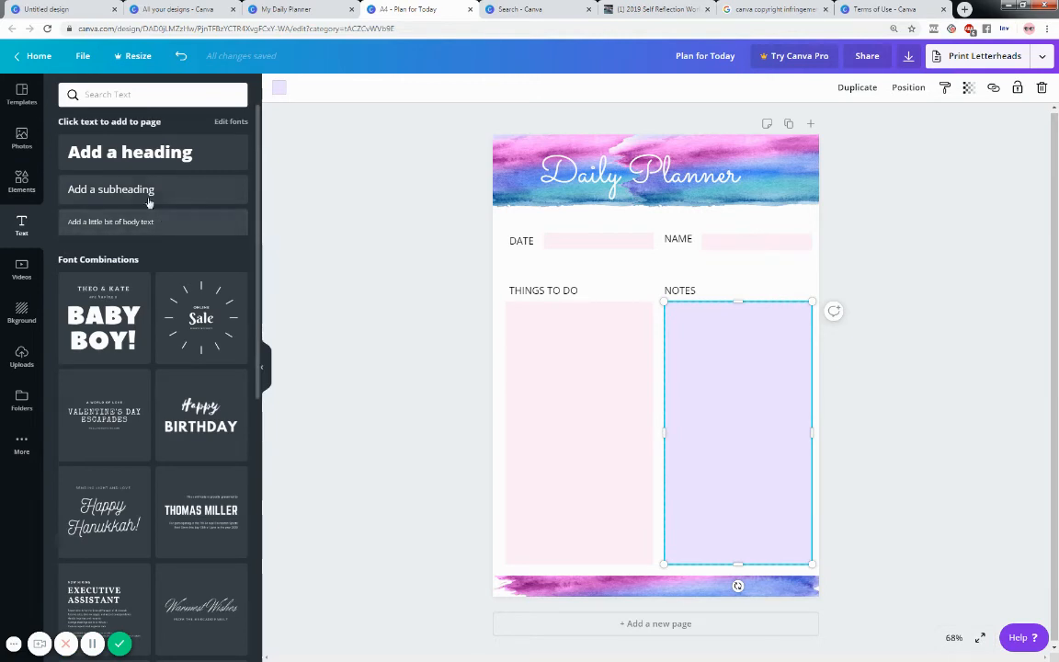
{"action": "left_click", "coordinate": [145, 195]}
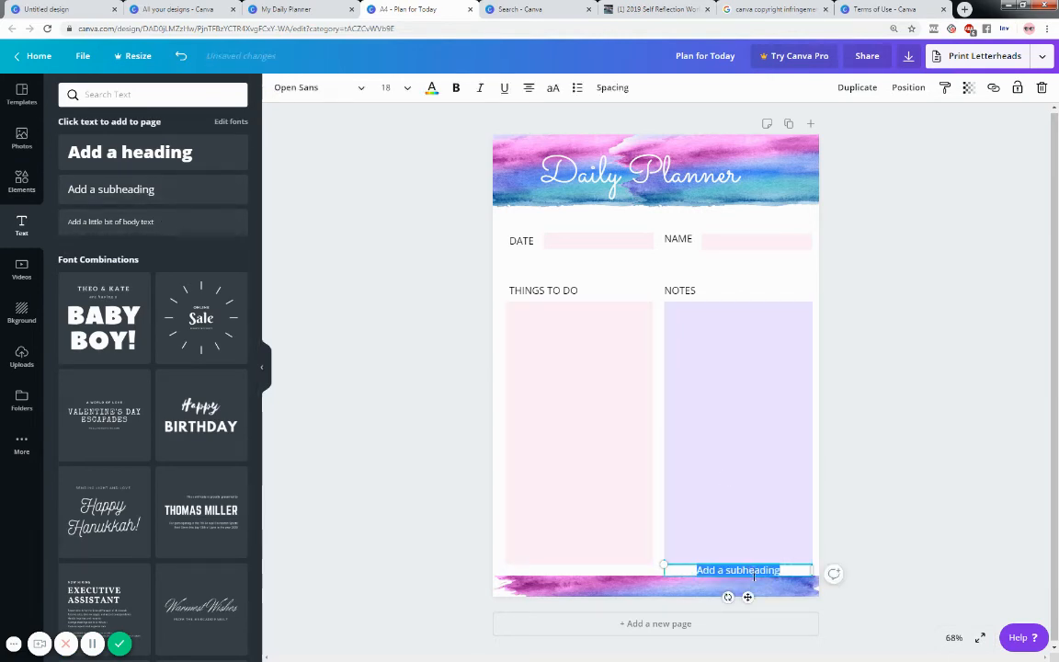
{"action": "left_click_drag", "start_coordinate": [748, 596], "coordinate": [748, 339]}
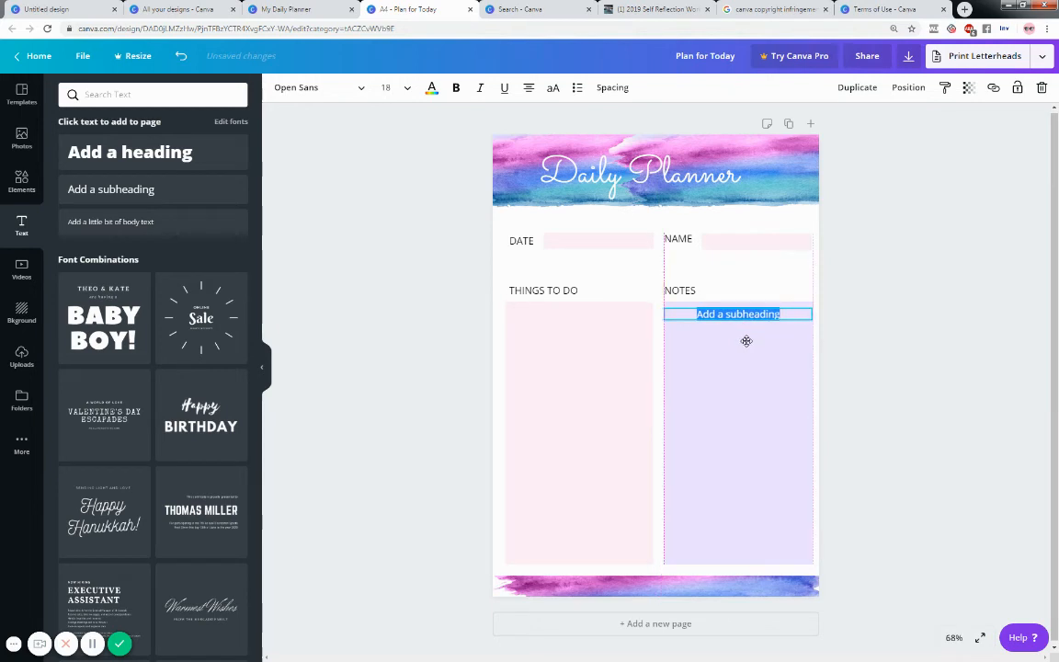
{"action": "left_click", "coordinate": [777, 315]}
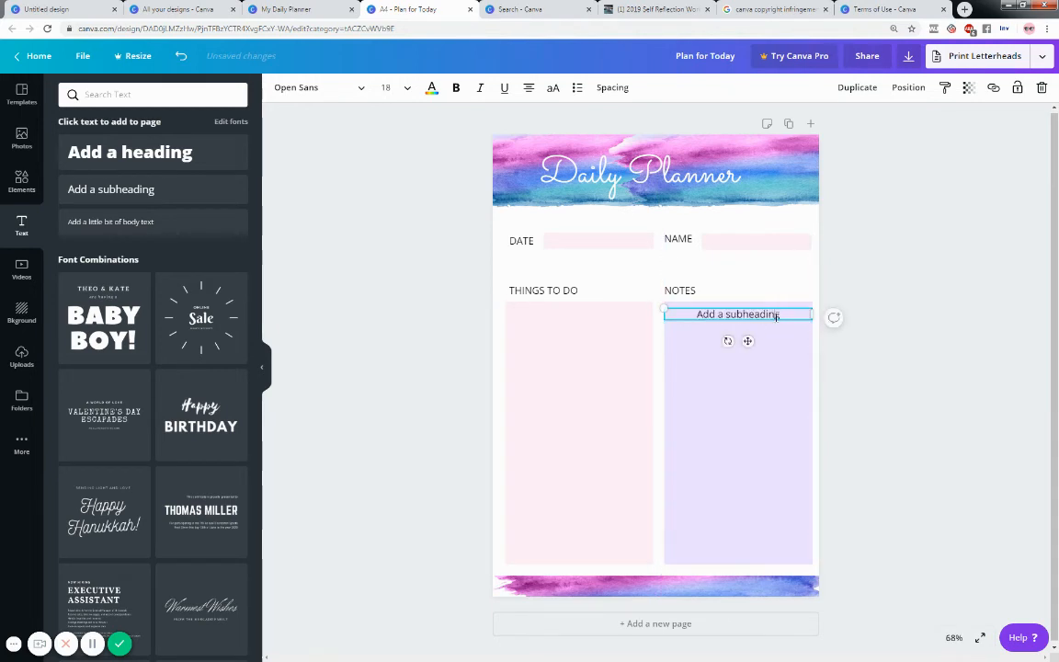
{"action": "left_click_drag", "start_coordinate": [786, 314], "coordinate": [700, 314]}
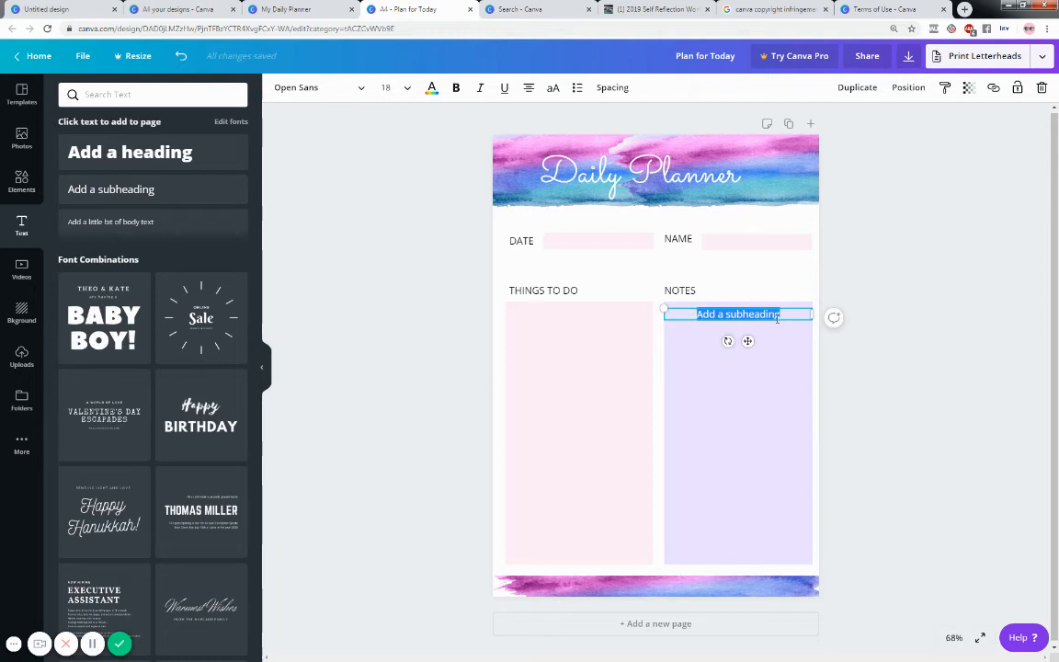
{"action": "left_click_drag", "start_coordinate": [778, 318], "coordinate": [695, 314]}
{"action": "key", "text": "BackSpace"}
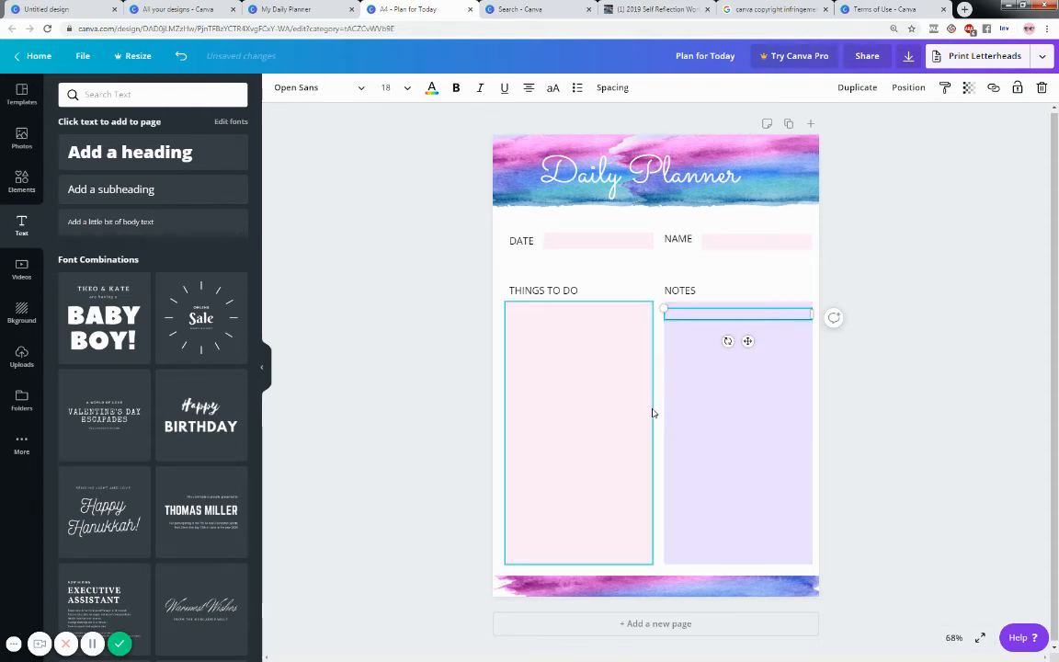
{"action": "left_click", "coordinate": [617, 283]}
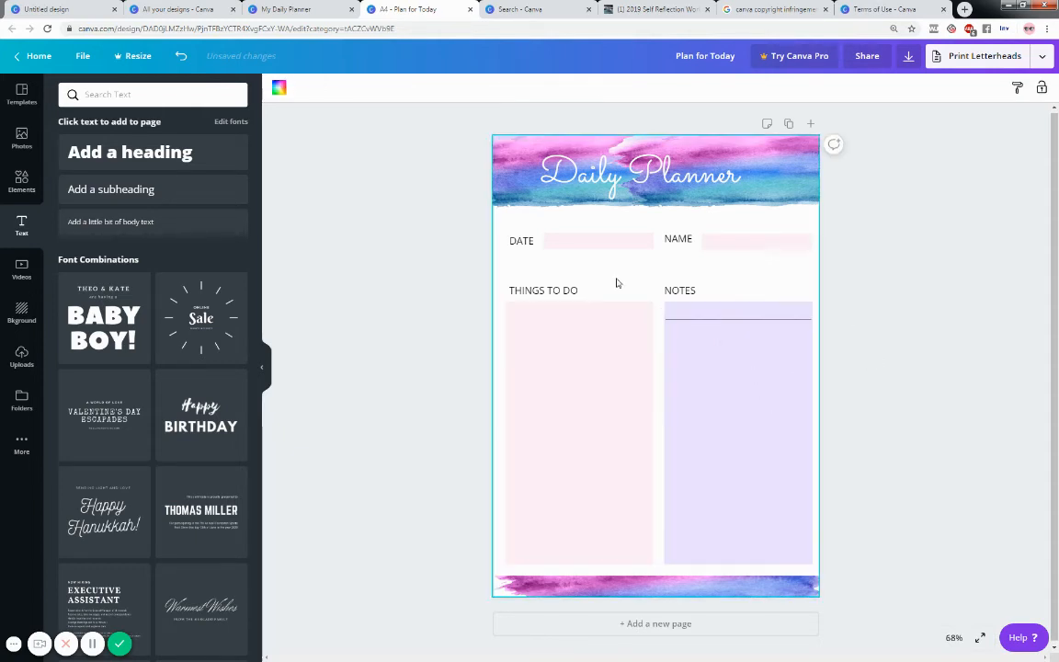
Duplicate the underscore line three times and space the copies down the NOTES panel, aligned with its edges.
{"action": "left_click", "coordinate": [743, 322]}
{"action": "left_click", "coordinate": [855, 88]}
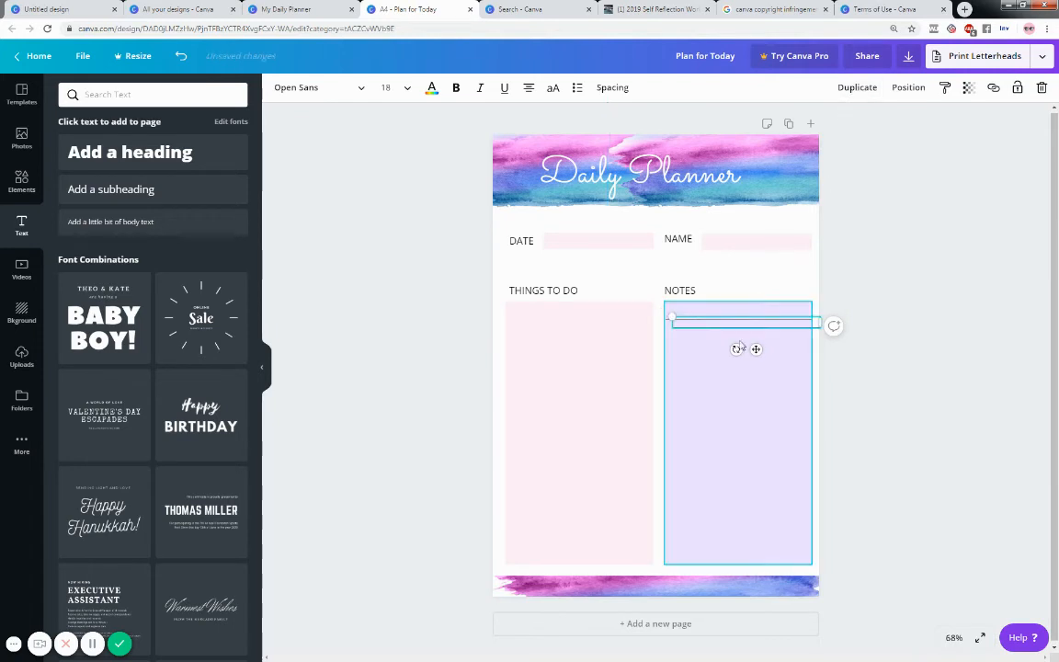
{"action": "left_click_drag", "start_coordinate": [756, 326], "coordinate": [748, 339]}
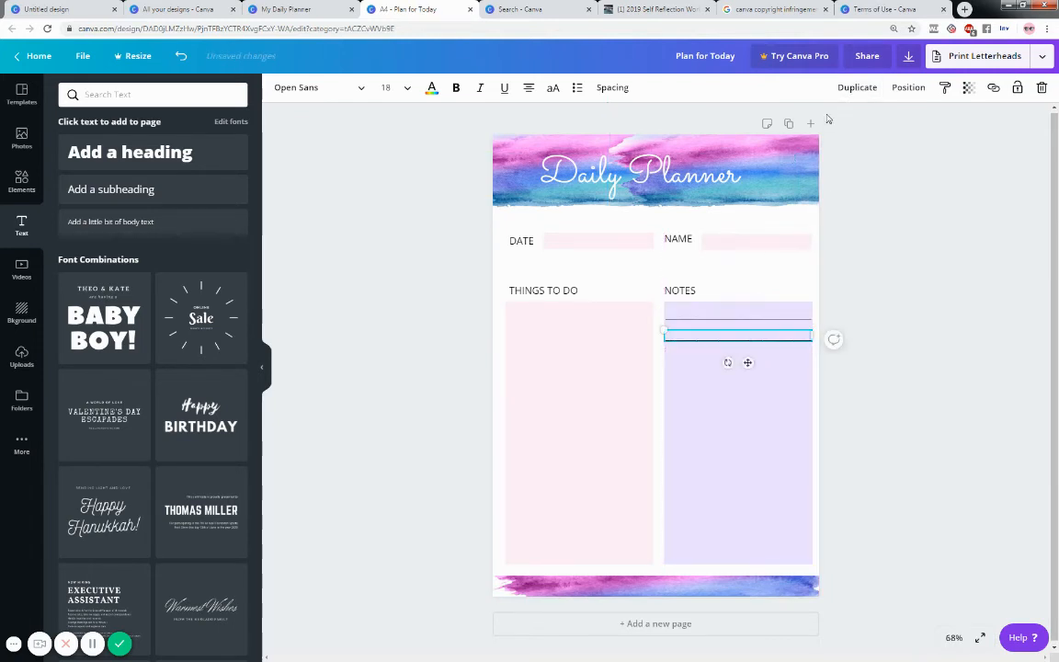
{"action": "left_click", "coordinate": [859, 90]}
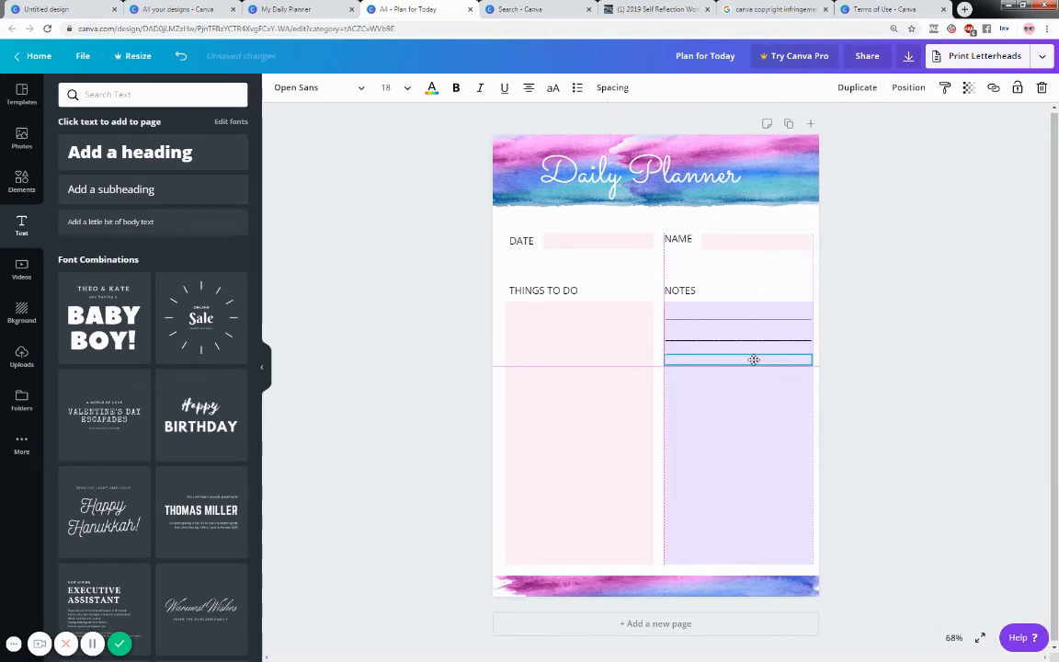
{"action": "left_click_drag", "start_coordinate": [752, 357], "coordinate": [757, 381]}
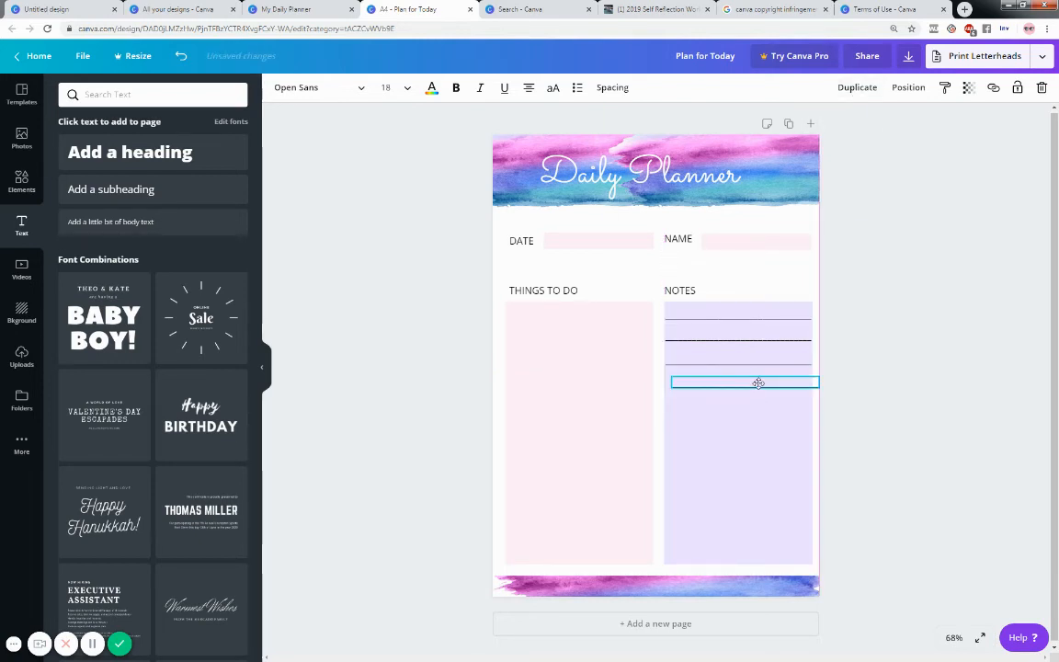
{"action": "left_click", "coordinate": [884, 407]}
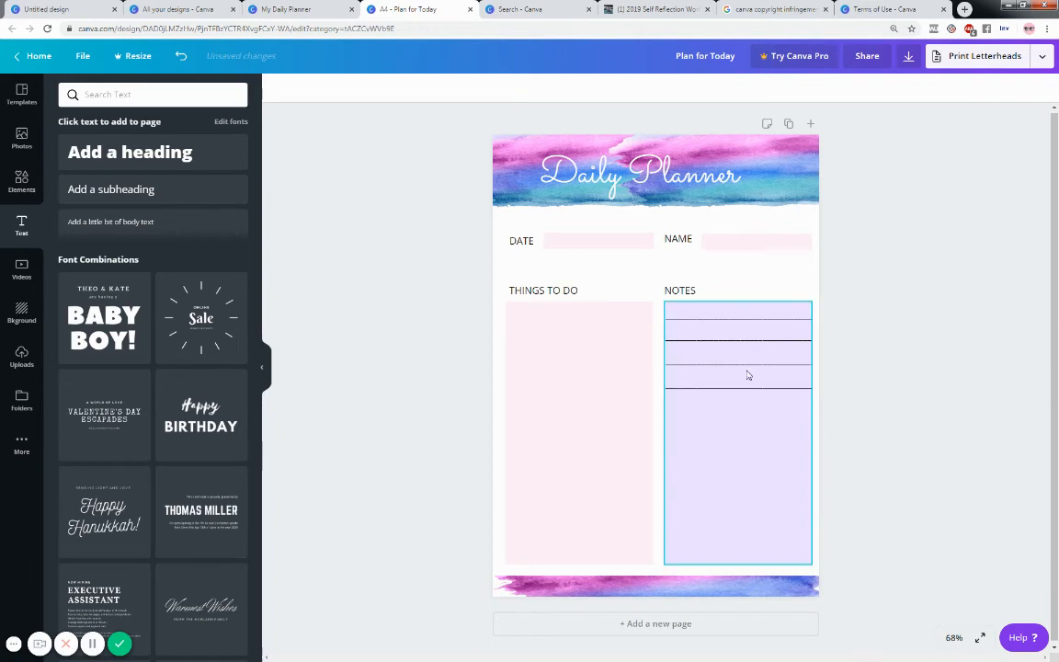
Raise the top line slightly to even out the spacing and shift all four lines together slightly up and left.
{"action": "left_click", "coordinate": [740, 324]}
{"action": "left_click_drag", "start_coordinate": [739, 324], "coordinate": [739, 322]}
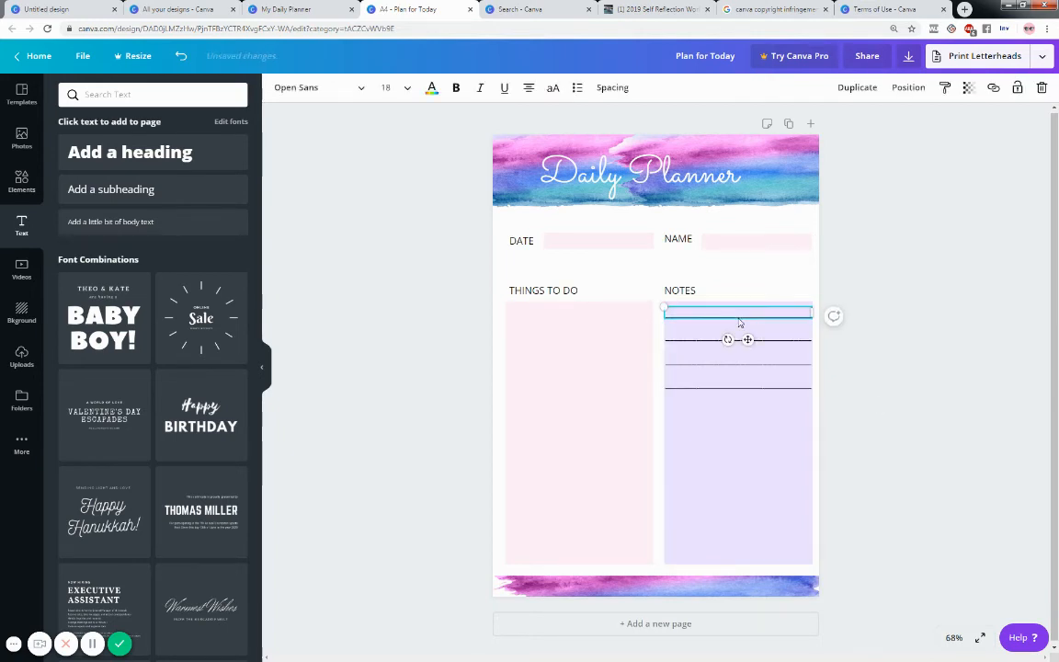
{"action": "left_click", "coordinate": [855, 356]}
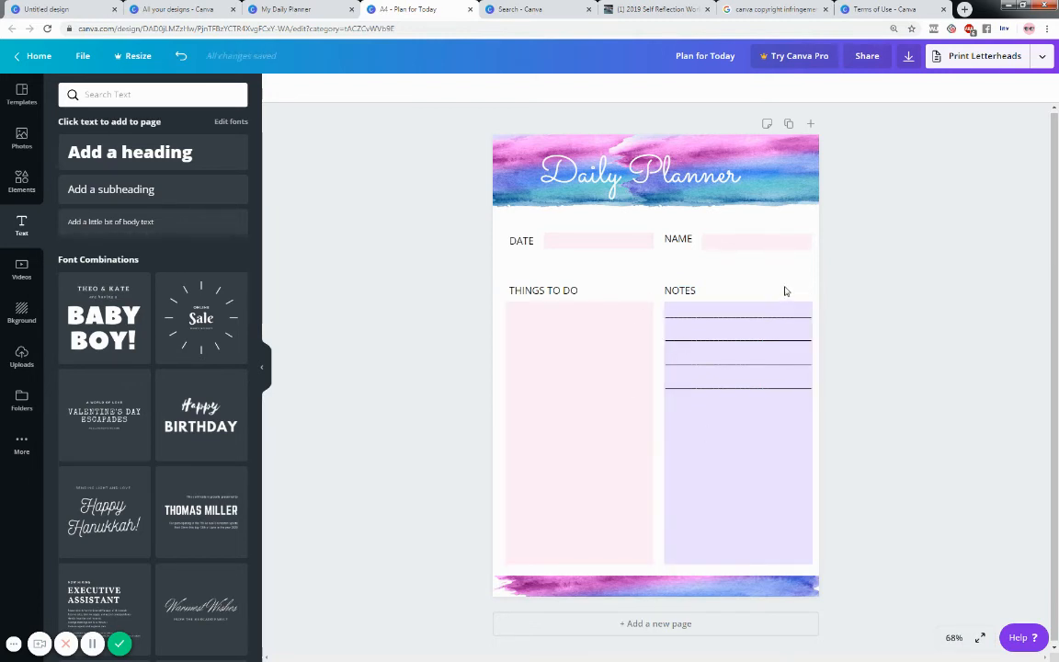
{"action": "left_click_drag", "start_coordinate": [785, 288], "coordinate": [739, 378]}
{"action": "left_click", "coordinate": [868, 383]}
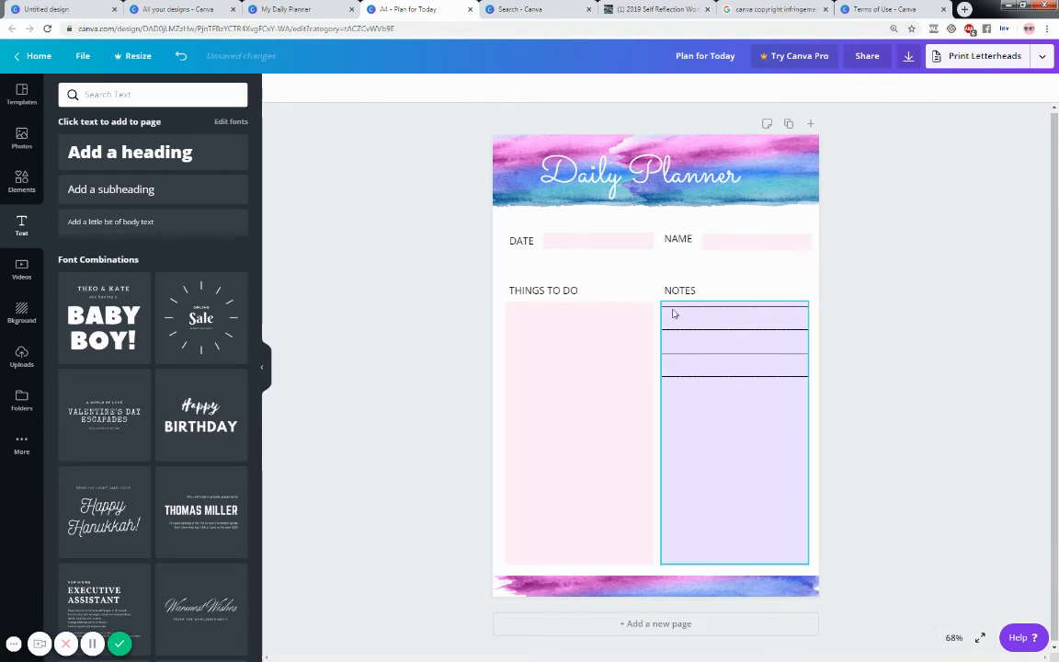
Group the four underscore lines in the NOTES panel into one object.
{"action": "left_click", "coordinate": [743, 310]}
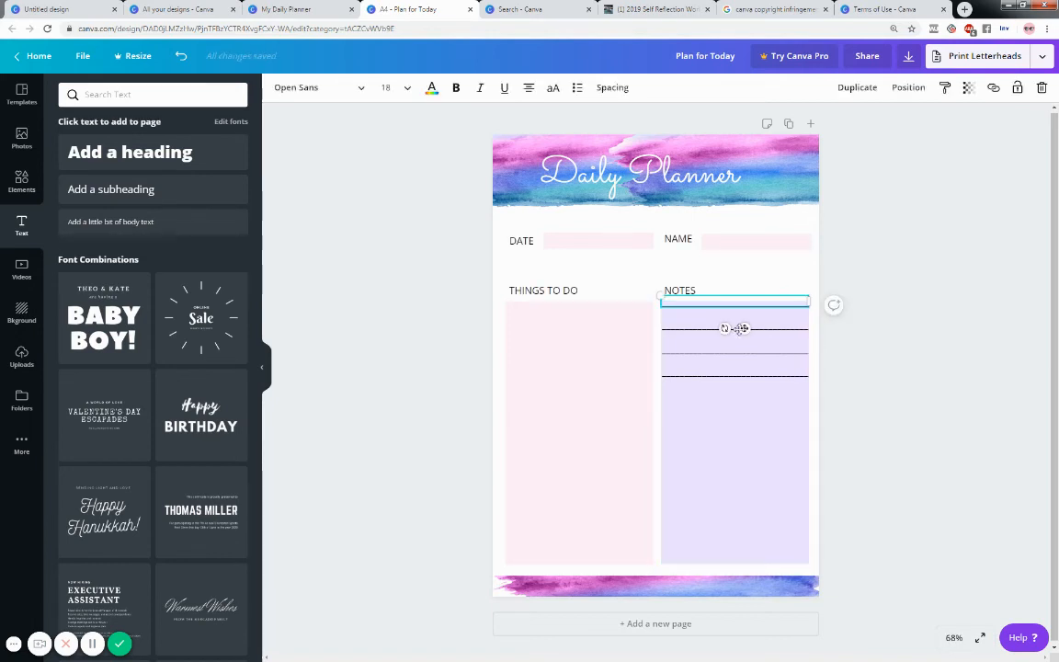
{"action": "left_click", "coordinate": [693, 331], "text": "shift"}
{"action": "left_click", "coordinate": [697, 354], "text": "shift"}
{"action": "left_click", "coordinate": [697, 375], "text": "shift"}
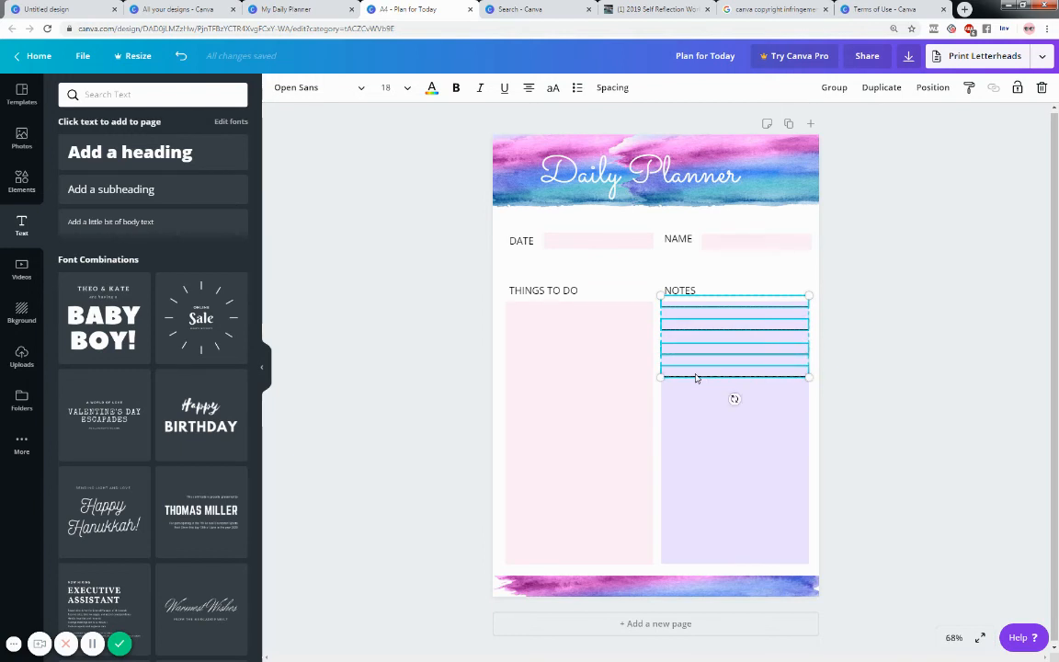
{"action": "left_click", "coordinate": [834, 87]}
Duplicate the line group twice and stack the copies down to the bottom of the NOTES panel, aligned with its edges.
{"action": "left_click", "coordinate": [851, 89]}
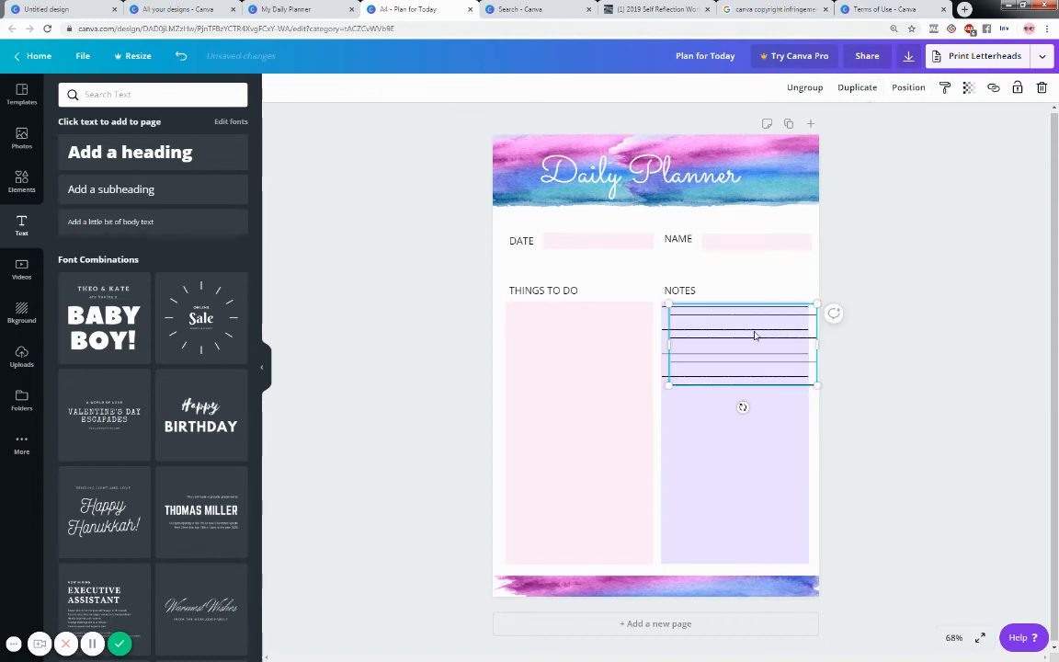
{"action": "left_click_drag", "start_coordinate": [757, 333], "coordinate": [730, 502]}
{"action": "left_click", "coordinate": [846, 88]}
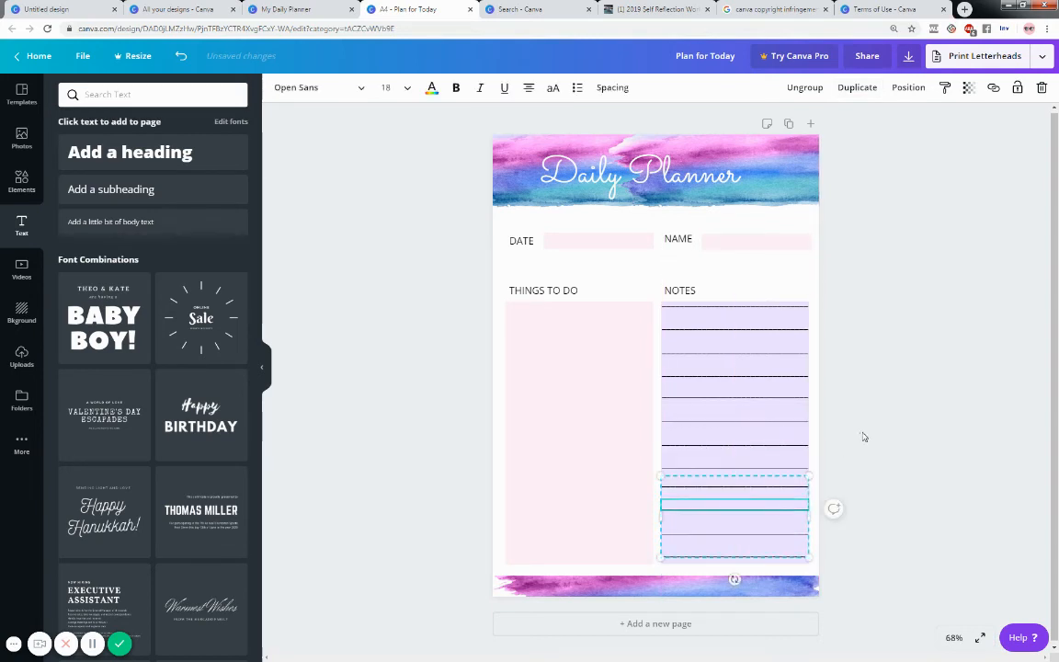
{"action": "left_click", "coordinate": [930, 380]}
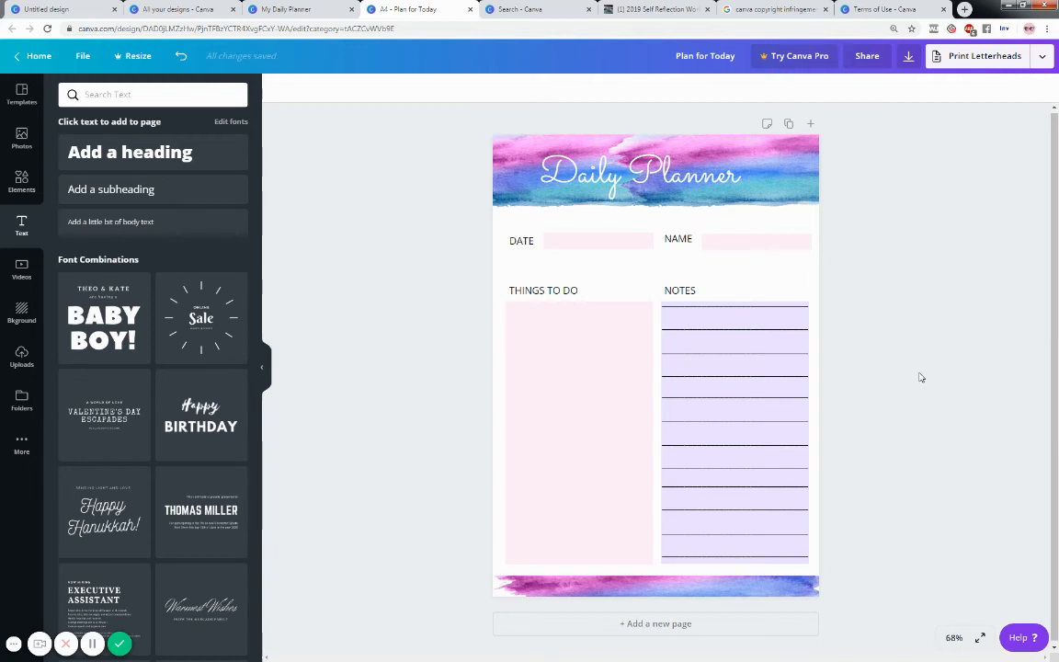
Raise the THINGS TO DO and NOTES labels closer to the DATE and NAME row and extend the pink panel up beneath its label.
{"action": "left_click_drag", "start_coordinate": [549, 291], "coordinate": [579, 278]}
{"action": "left_click", "coordinate": [553, 322]}
{"action": "left_click_drag", "start_coordinate": [697, 292], "coordinate": [689, 273]}
Shift the top line group out of the way and extend the purple panel's top edge up to match the pink panel.
{"action": "left_click", "coordinate": [732, 305]}
{"action": "left_click", "coordinate": [811, 378]}
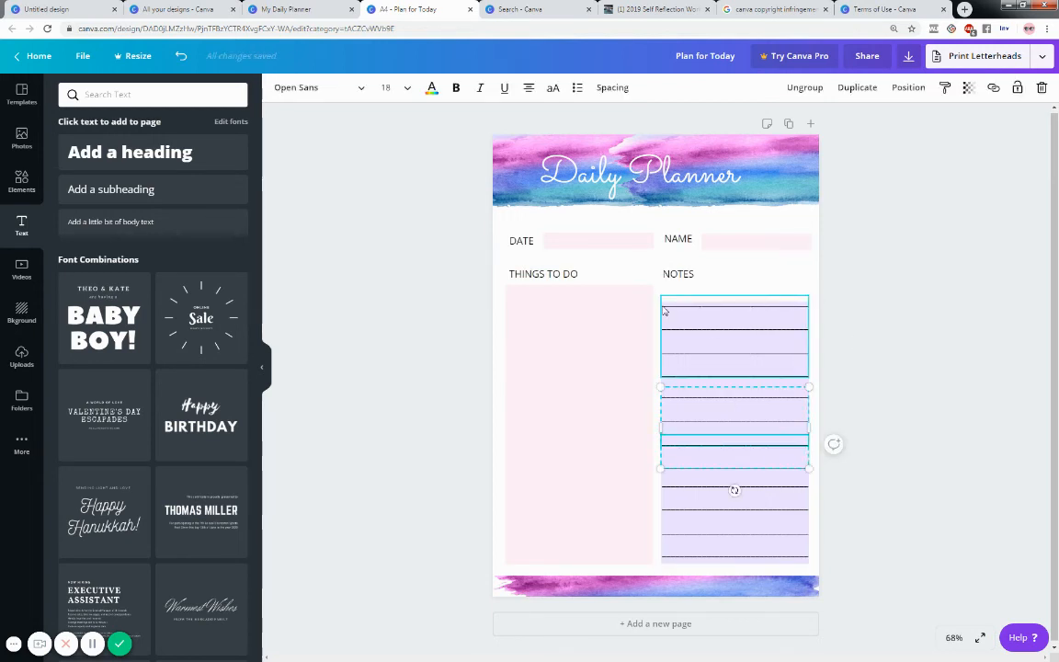
{"action": "left_click_drag", "start_coordinate": [663, 307], "coordinate": [673, 337]}
{"action": "left_click", "coordinate": [710, 314]}
{"action": "left_click_drag", "start_coordinate": [733, 303], "coordinate": [730, 286]}
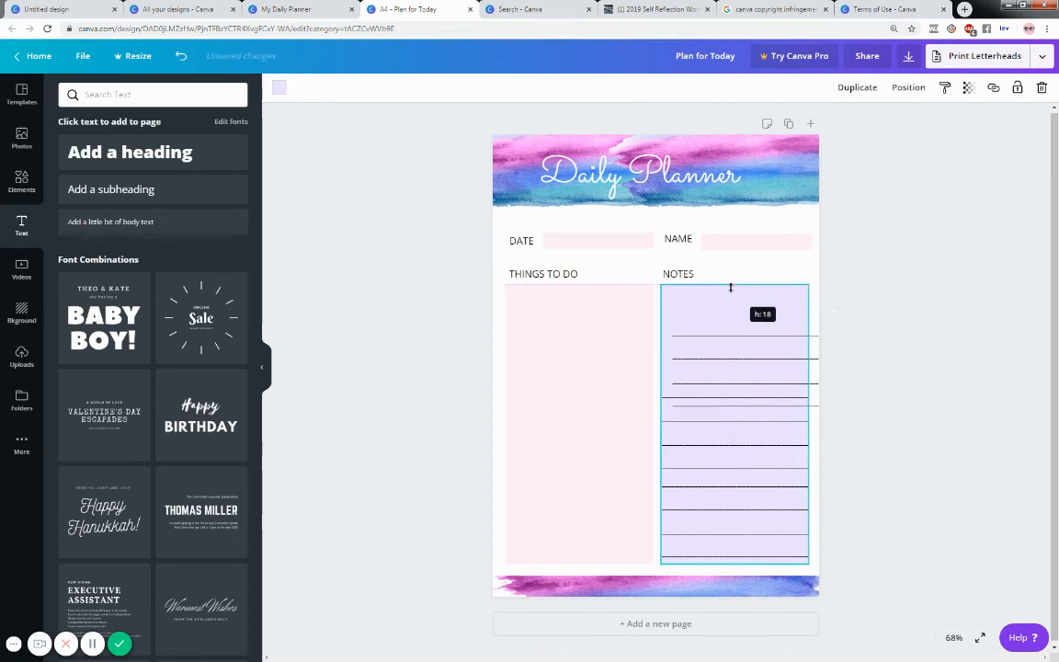
Move the top line group up into the extended purple panel, aligned with its left edge and spaced above the other lines.
{"action": "left_click_drag", "start_coordinate": [724, 362], "coordinate": [714, 338]}
{"action": "left_click", "coordinate": [898, 372]}
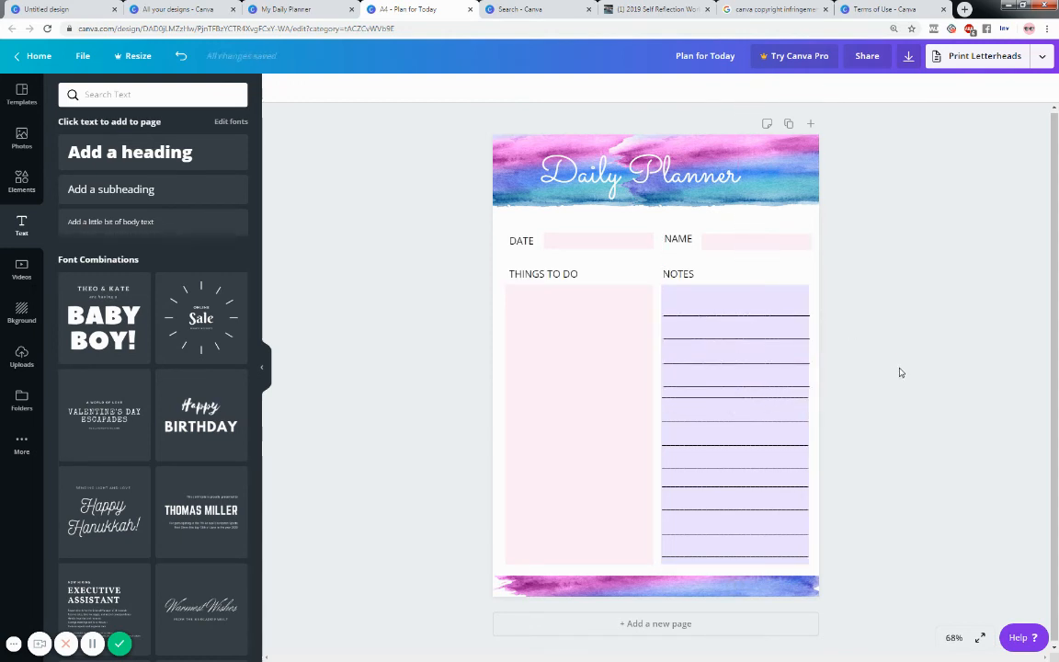
{"action": "left_click", "coordinate": [776, 369]}
{"action": "left_click_drag", "start_coordinate": [775, 369], "coordinate": [770, 348]}
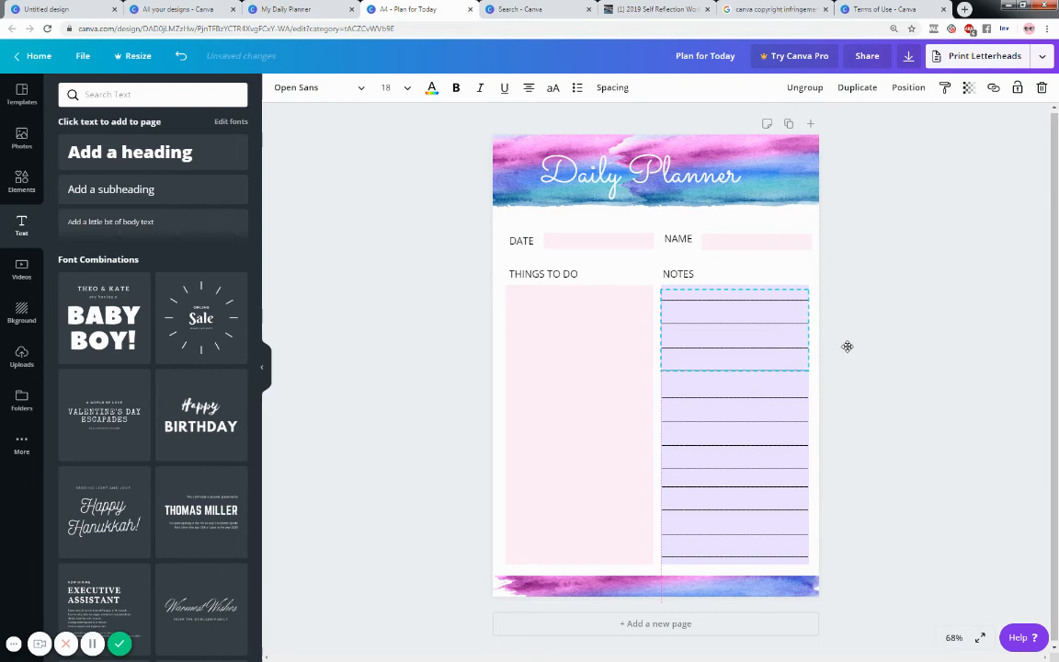
{"action": "left_click", "coordinate": [887, 364]}
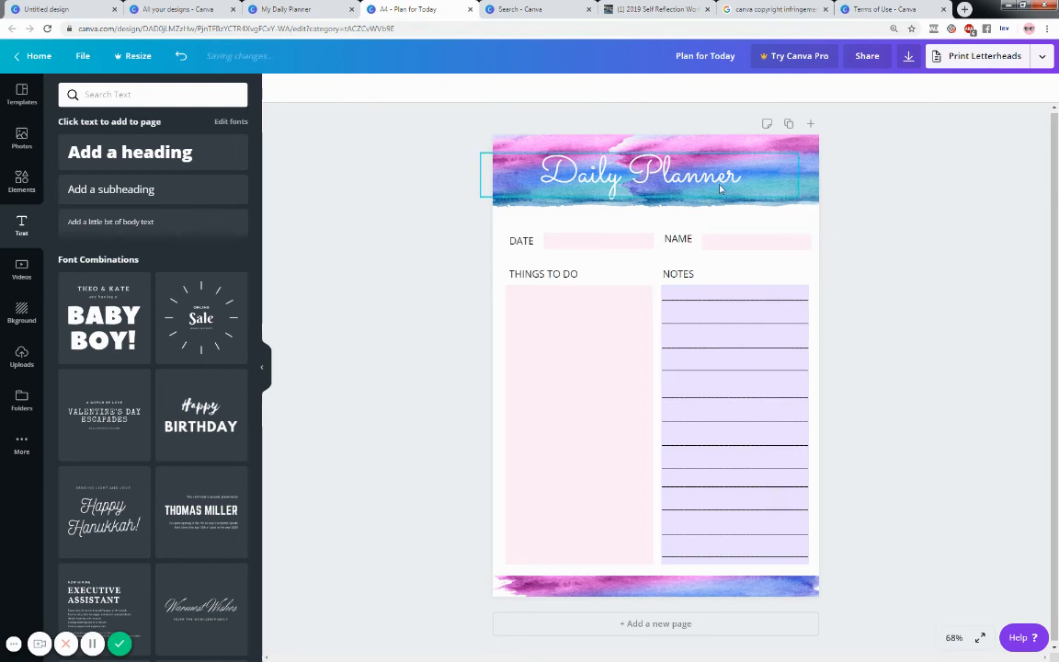
Enlarge the Daily Planner heading to font size 76.1 within the brush-stroke banner.
{"action": "left_click", "coordinate": [797, 154]}
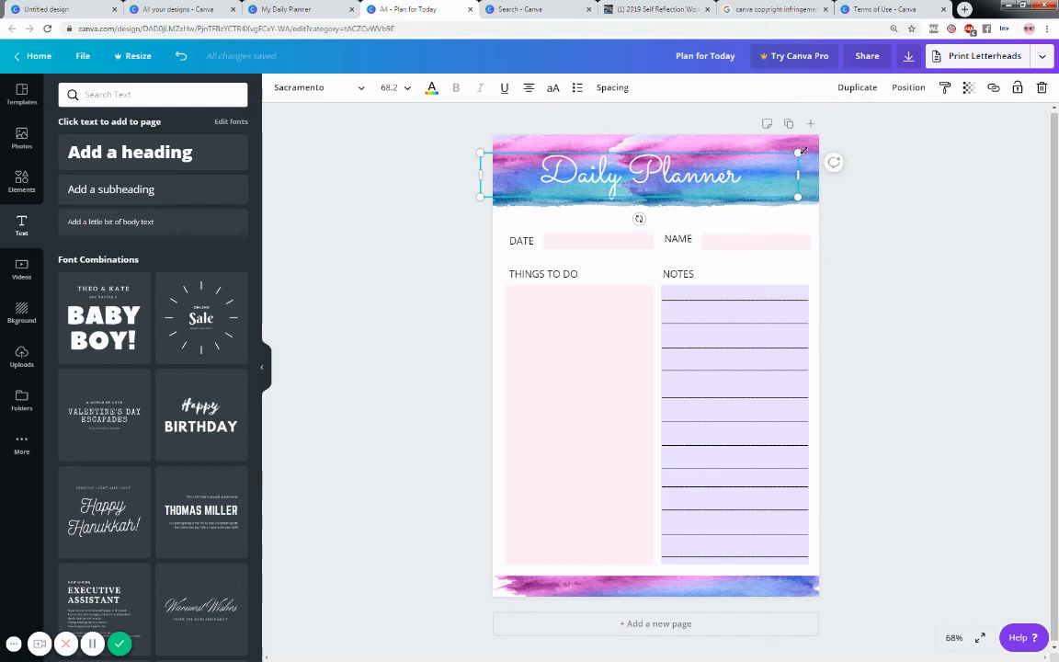
{"action": "left_click_drag", "start_coordinate": [798, 153], "coordinate": [836, 147]}
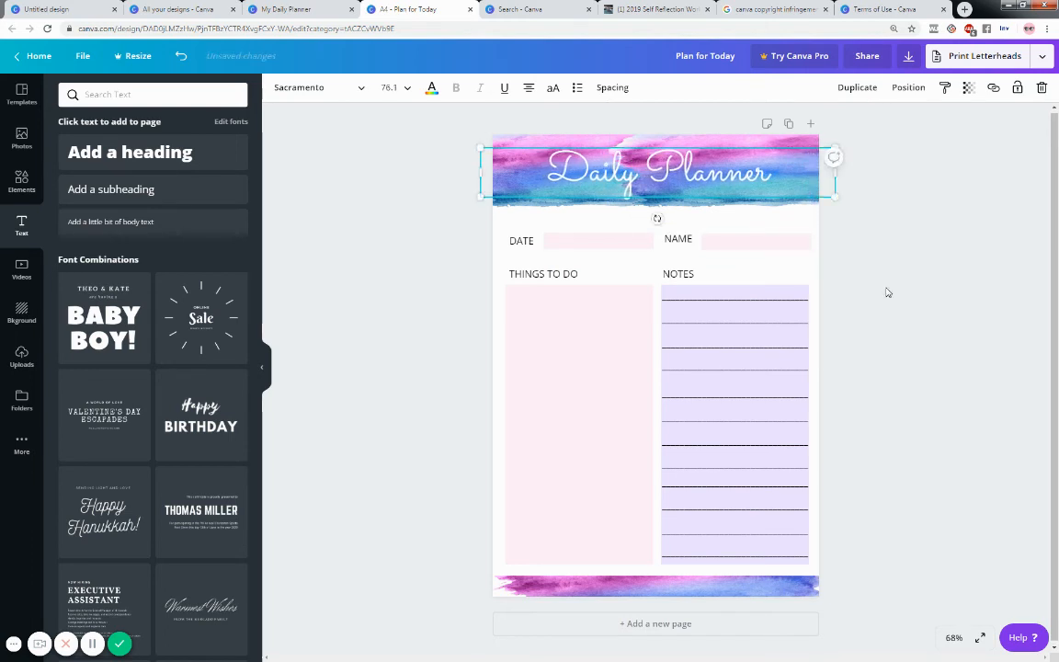
{"action": "left_click", "coordinate": [887, 292]}
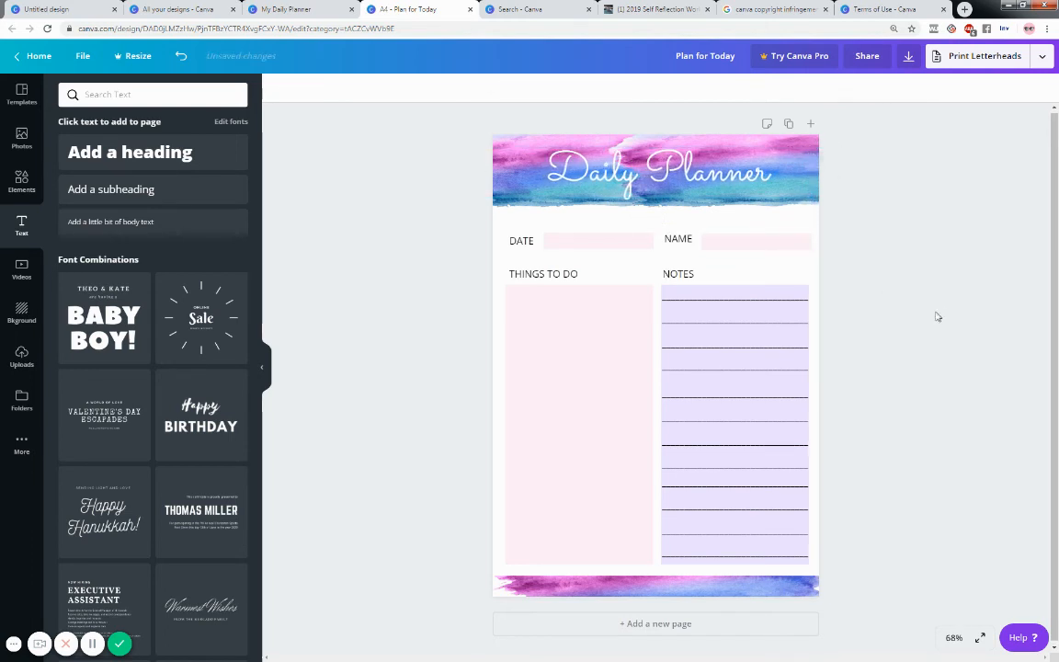
Add a body text box on the bottom brush stroke and replace its text with "tinyurl.com/tvfreestuff".
{"action": "left_click", "coordinate": [88, 225]}
{"action": "left_click_drag", "start_coordinate": [666, 388], "coordinate": [665, 616]}
{"action": "left_click", "coordinate": [676, 594]}
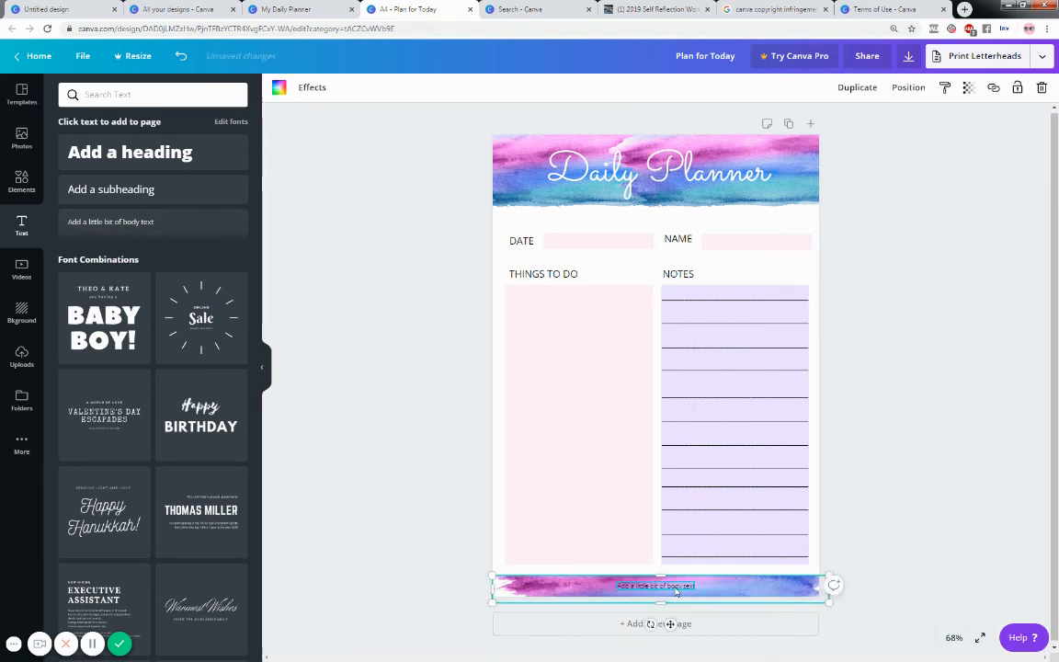
{"action": "left_click", "coordinate": [676, 590]}
{"action": "left_click_drag", "start_coordinate": [620, 586], "coordinate": [600, 570]}
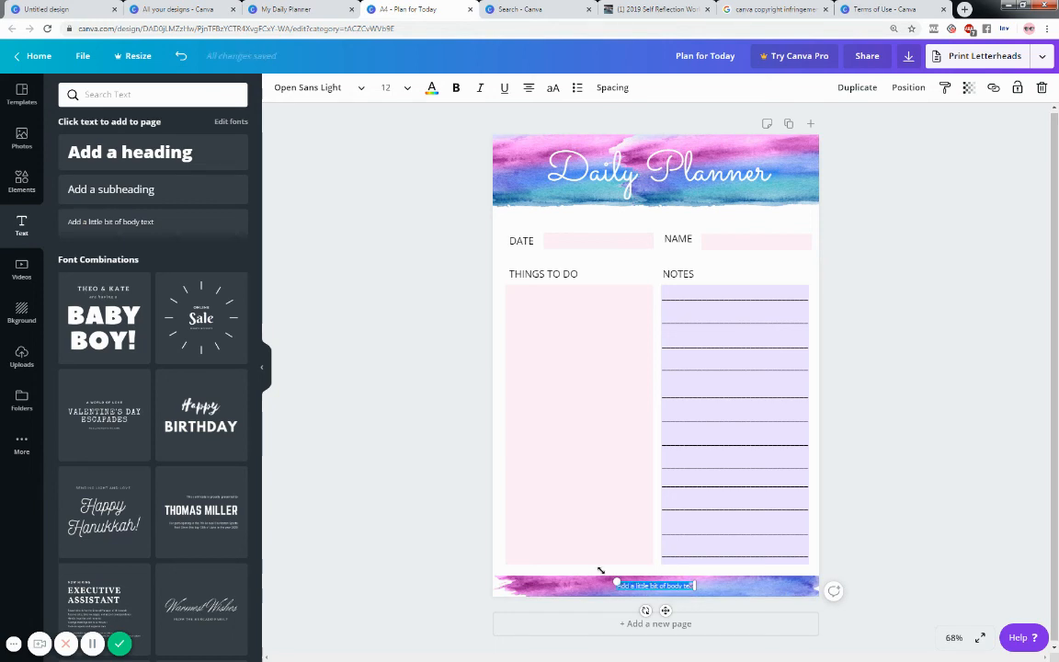
{"action": "key", "text": "BackSpace"}
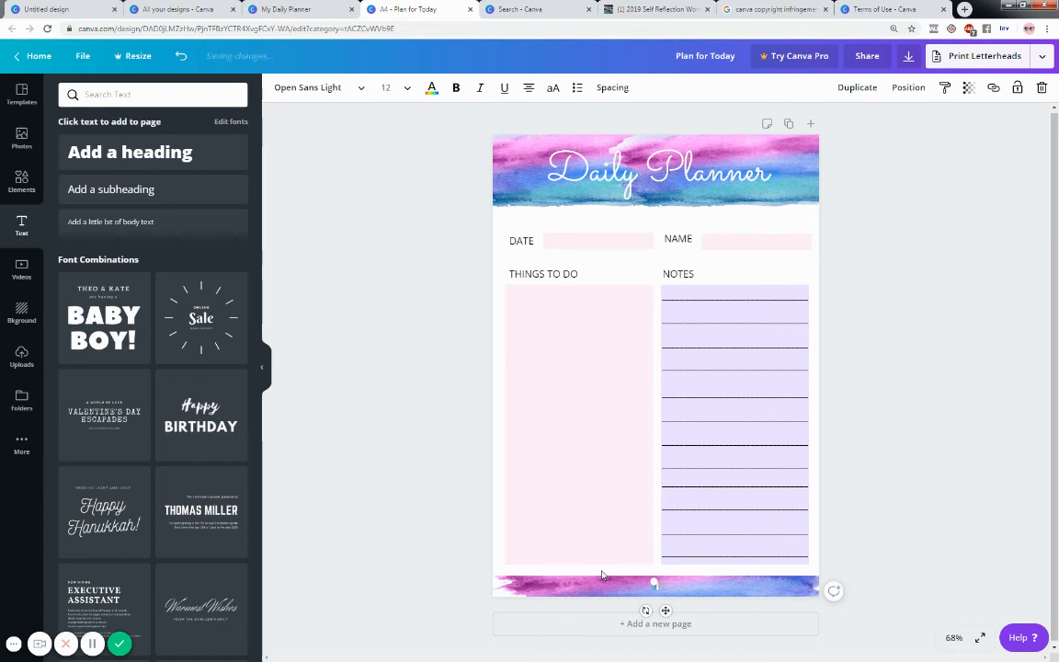
{"action": "type", "text": "tinyurl.com/ufreesu"}
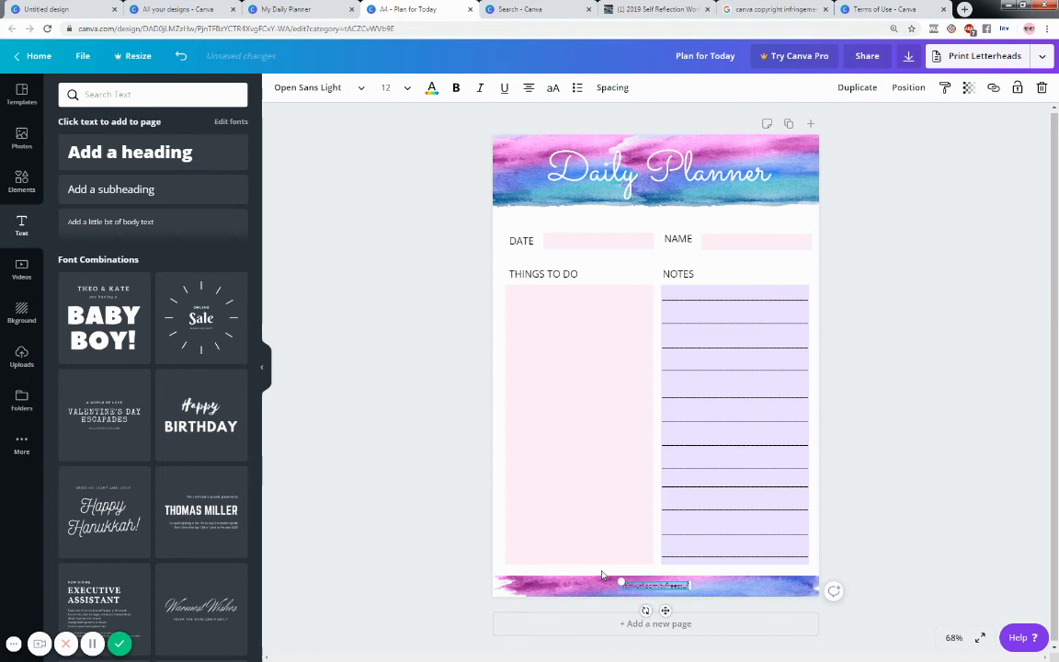
Enlarge the footer web address to font size 17.4.
{"action": "left_click_drag", "start_coordinate": [690, 589], "coordinate": [721, 586]}
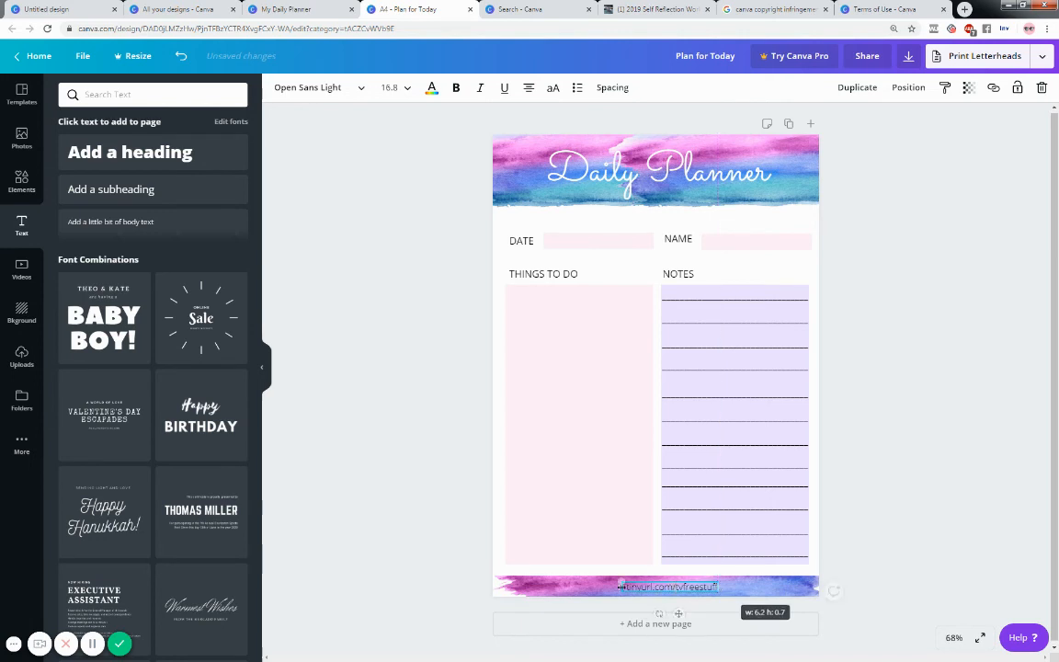
{"action": "left_click_drag", "start_coordinate": [623, 582], "coordinate": [619, 583]}
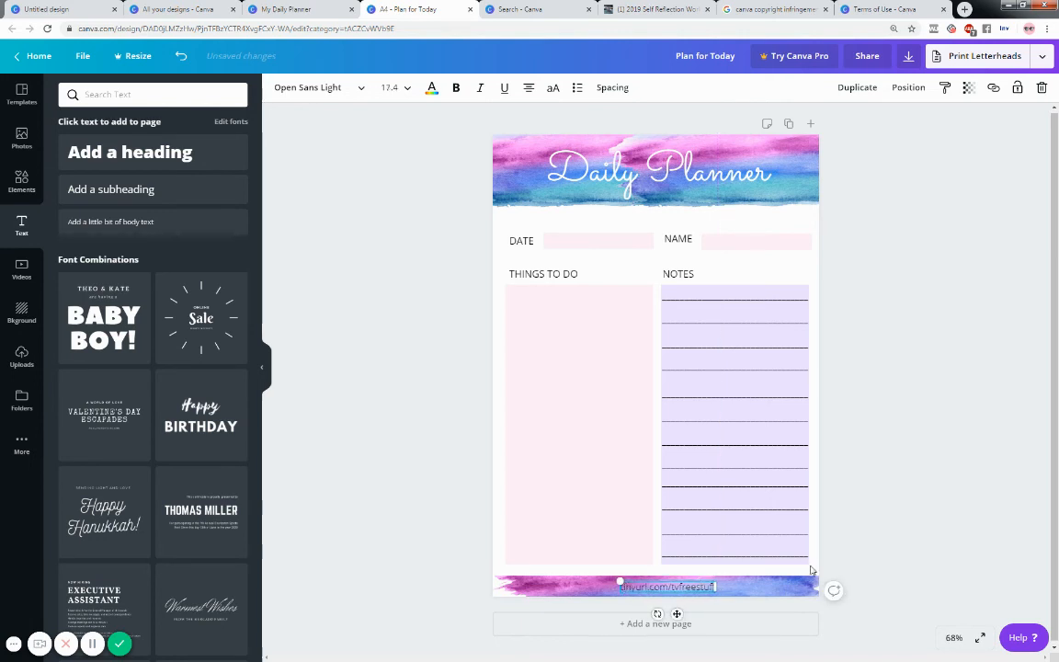
{"action": "left_click", "coordinate": [896, 518]}
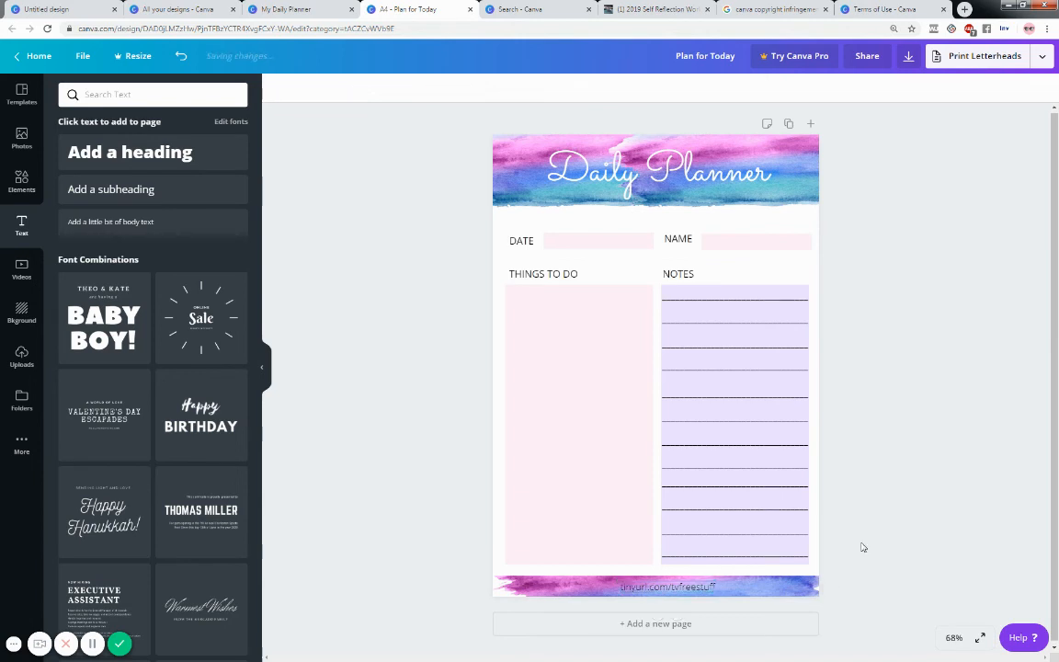
Copy the footer web address and apply it as a hyperlink on that text.
{"action": "left_click", "coordinate": [694, 592]}
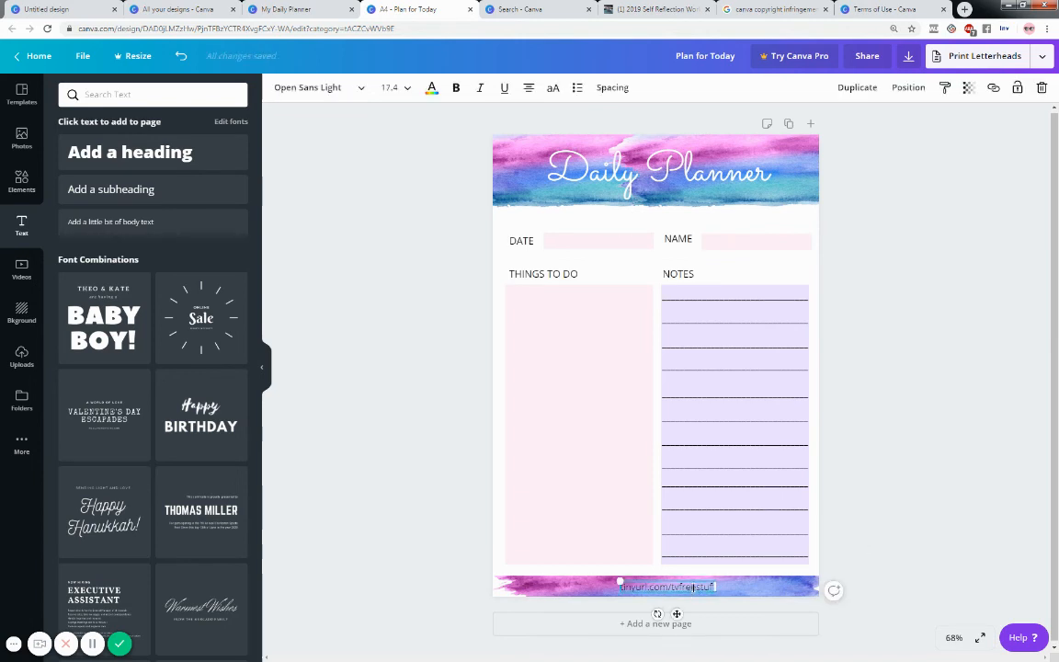
{"action": "type", "text": "e"}
{"action": "key", "text": "BackSpace"}
{"action": "double_click", "coordinate": [693, 587]}
{"action": "triple_click", "coordinate": [694, 587]}
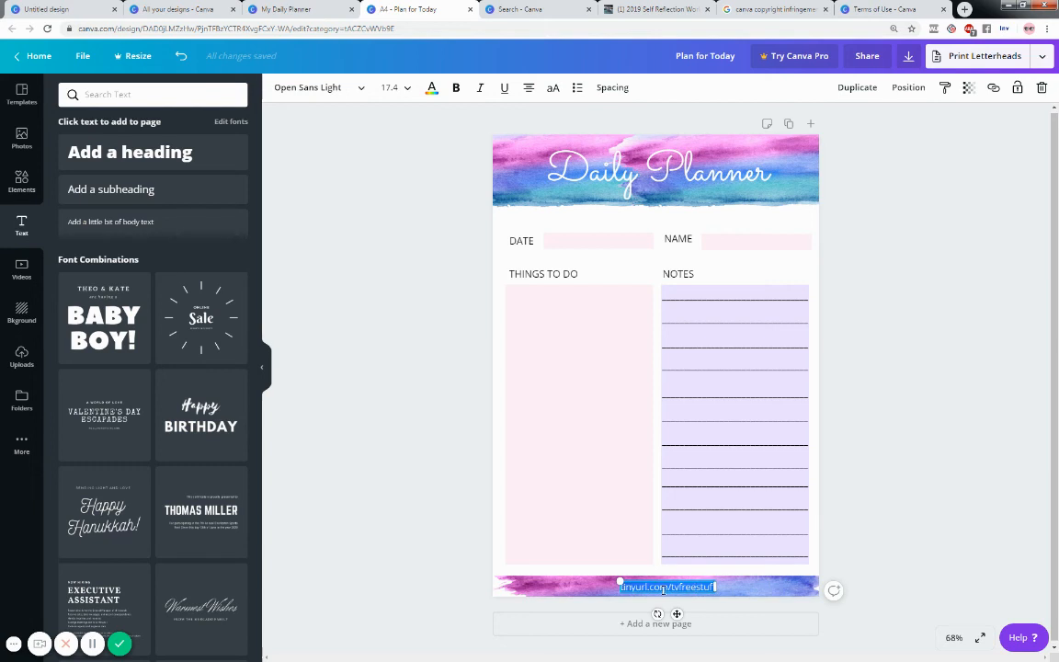
{"action": "right_click", "coordinate": [664, 591]}
{"action": "left_click", "coordinate": [653, 457]}
{"action": "left_click", "coordinate": [994, 88]}
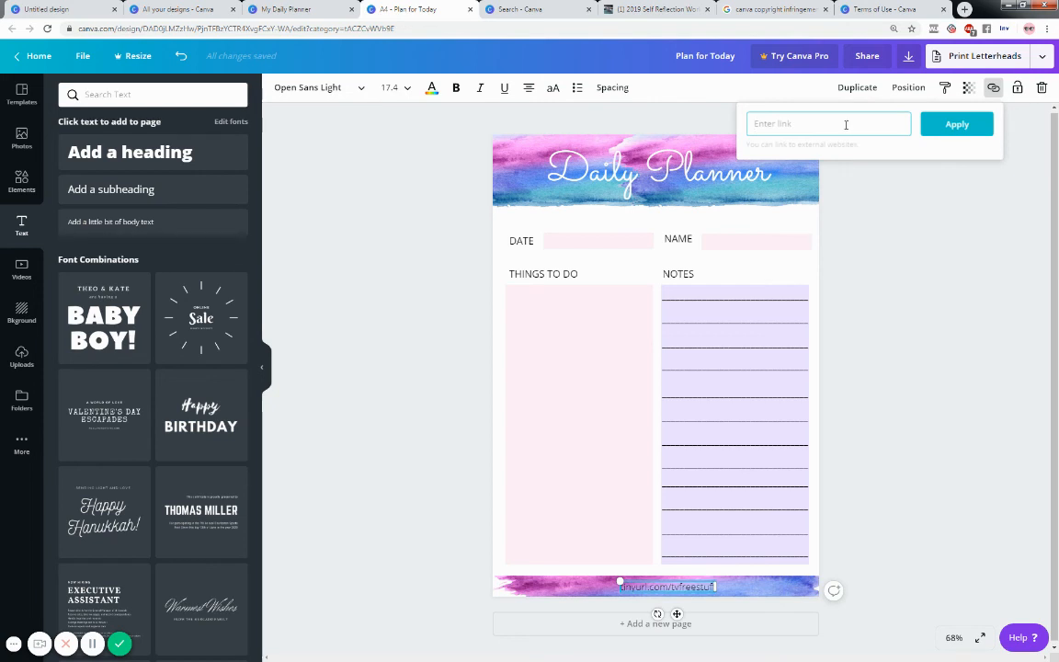
{"action": "key", "text": "ctrl+v"}
{"action": "left_click", "coordinate": [957, 125]}
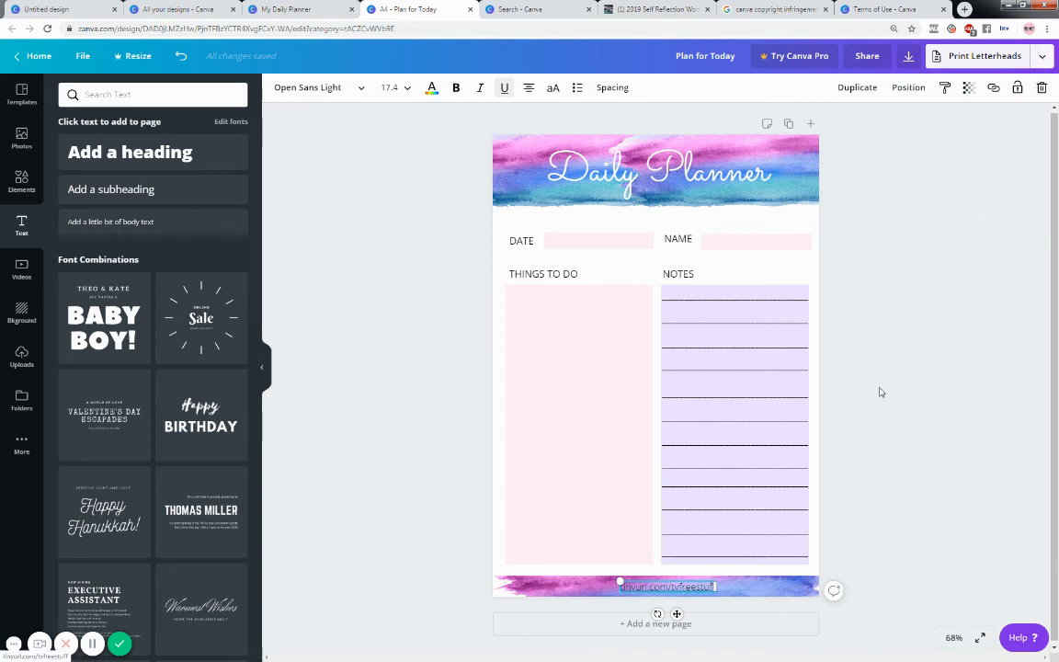
Download the planner as a PDF Print file.
{"action": "left_click", "coordinate": [1044, 57]}
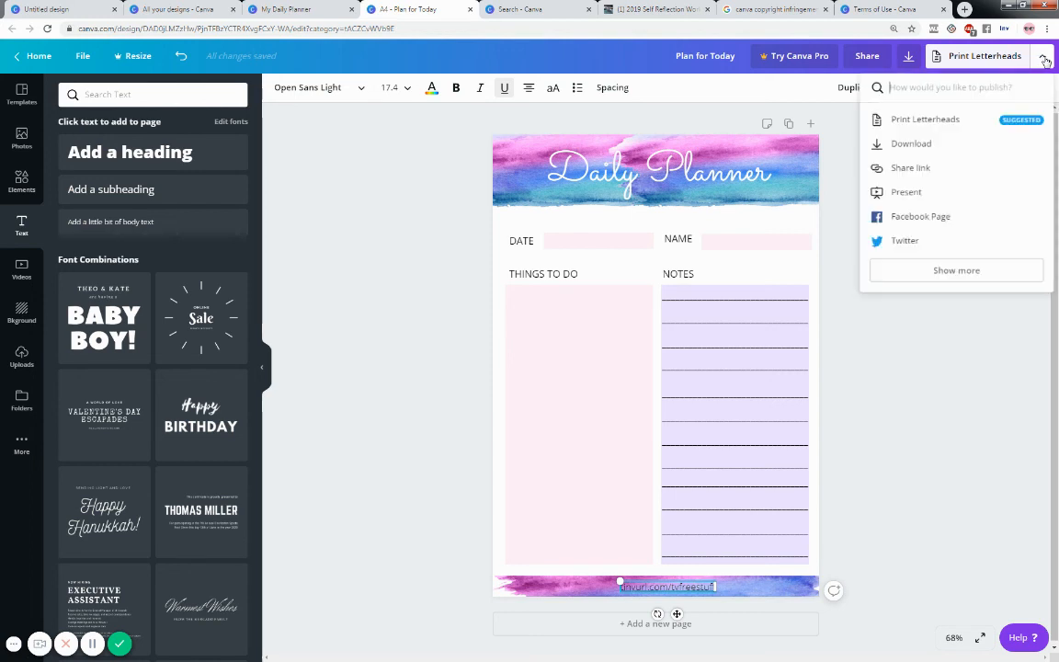
{"action": "left_click", "coordinate": [975, 149]}
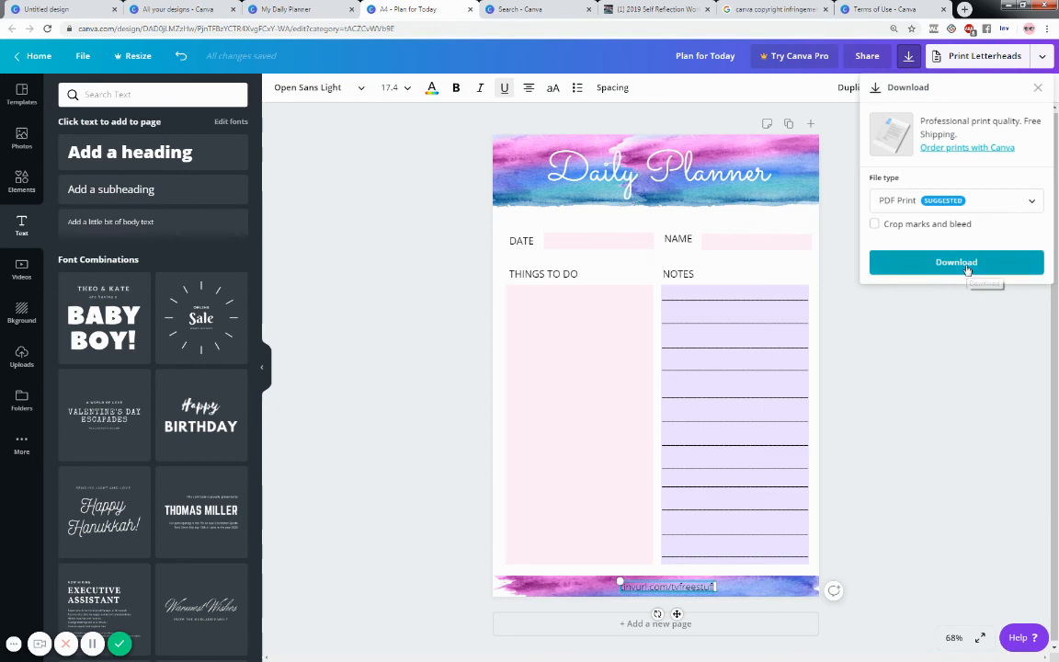
{"action": "left_click", "coordinate": [902, 267]}
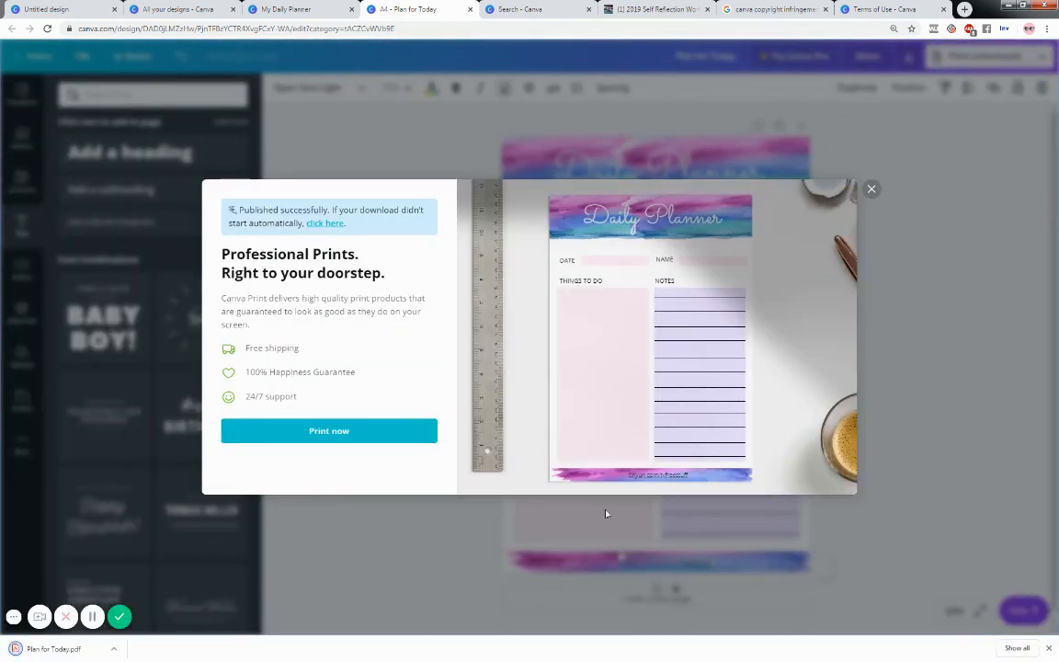
Open the downloaded Plan for Today.pdf and check the planner's layout from heading to footer link.
{"action": "left_click", "coordinate": [73, 648]}
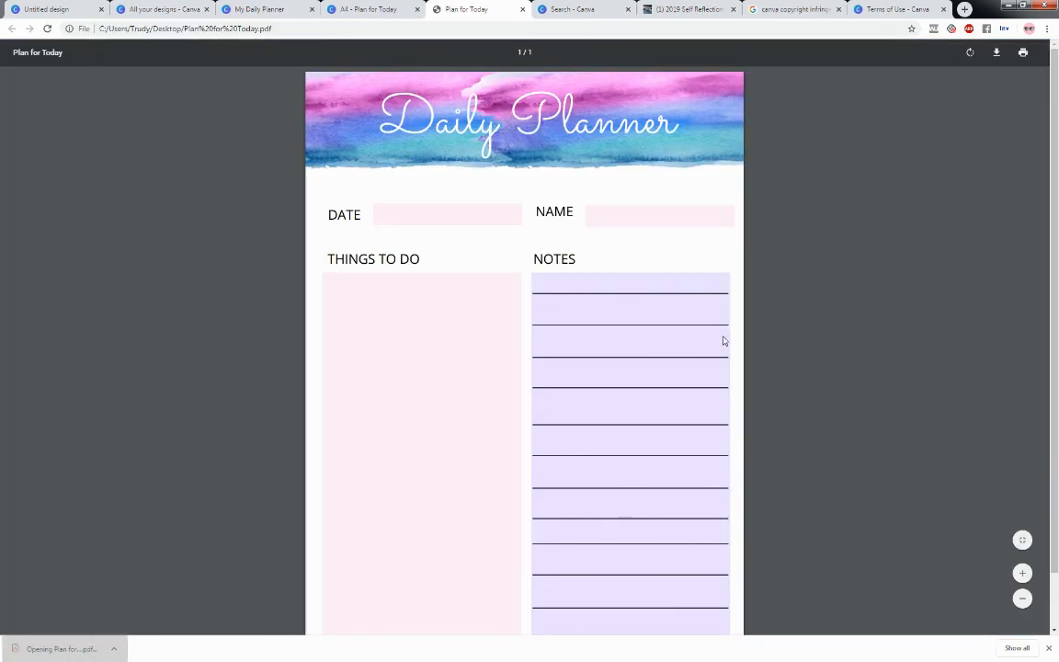
{"action": "scroll", "coordinate": [723, 341], "scroll_direction": "down", "scroll_amount": 1}
{"action": "scroll", "coordinate": [726, 355], "scroll_direction": "up", "scroll_amount": 1}
{"action": "scroll", "coordinate": [734, 350], "scroll_direction": "down", "scroll_amount": 1}
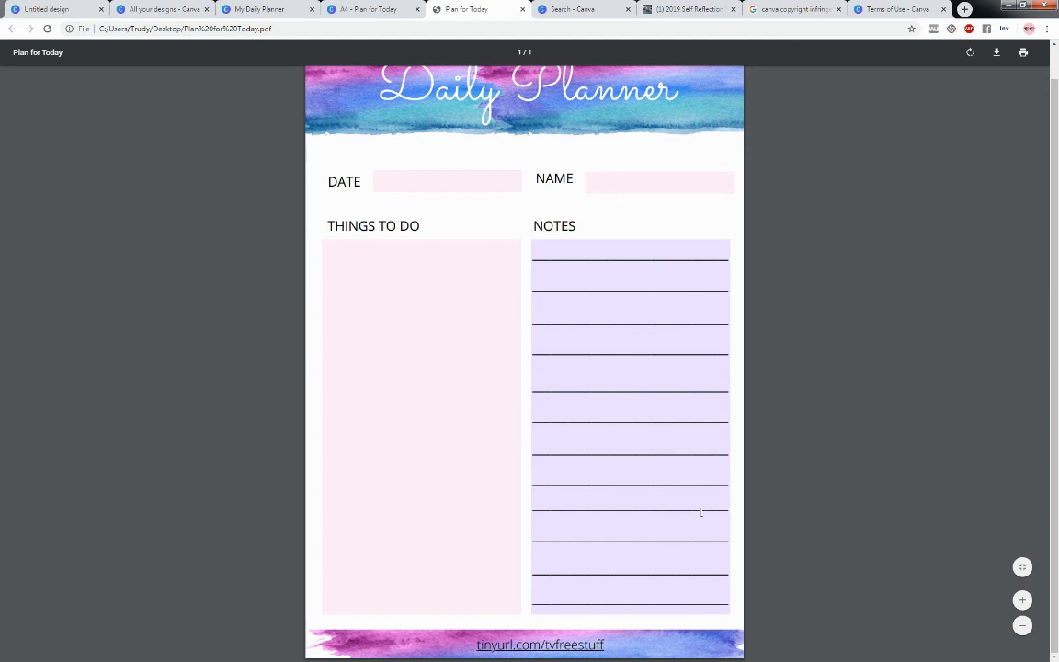
{"action": "scroll", "coordinate": [834, 383], "scroll_direction": "up", "scroll_amount": 1}
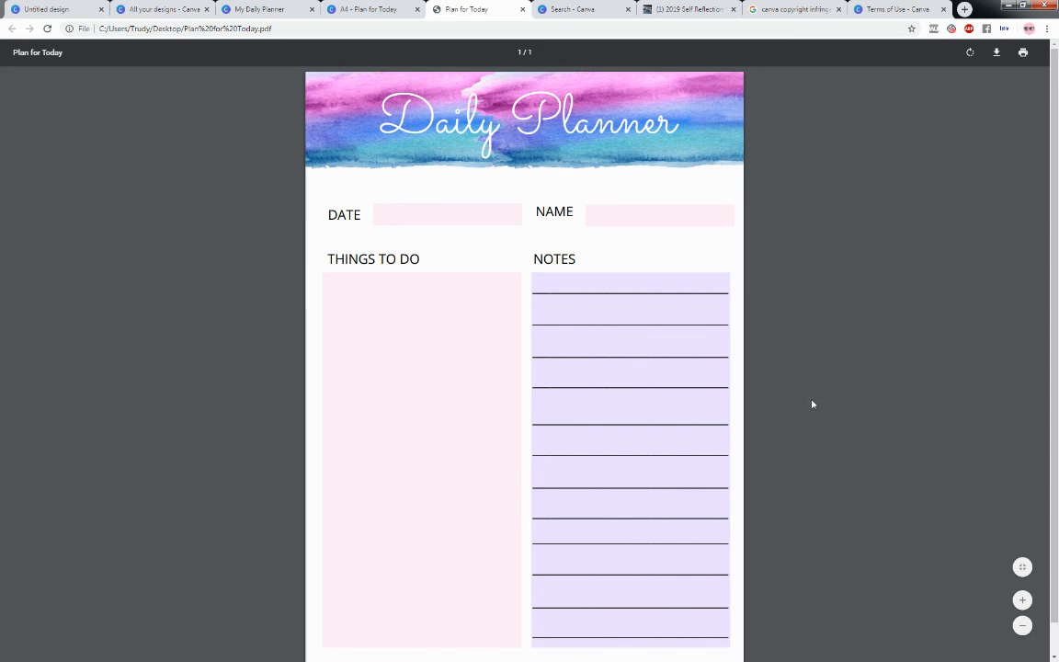
{"action": "scroll", "coordinate": [813, 405], "scroll_direction": "down", "scroll_amount": 1}
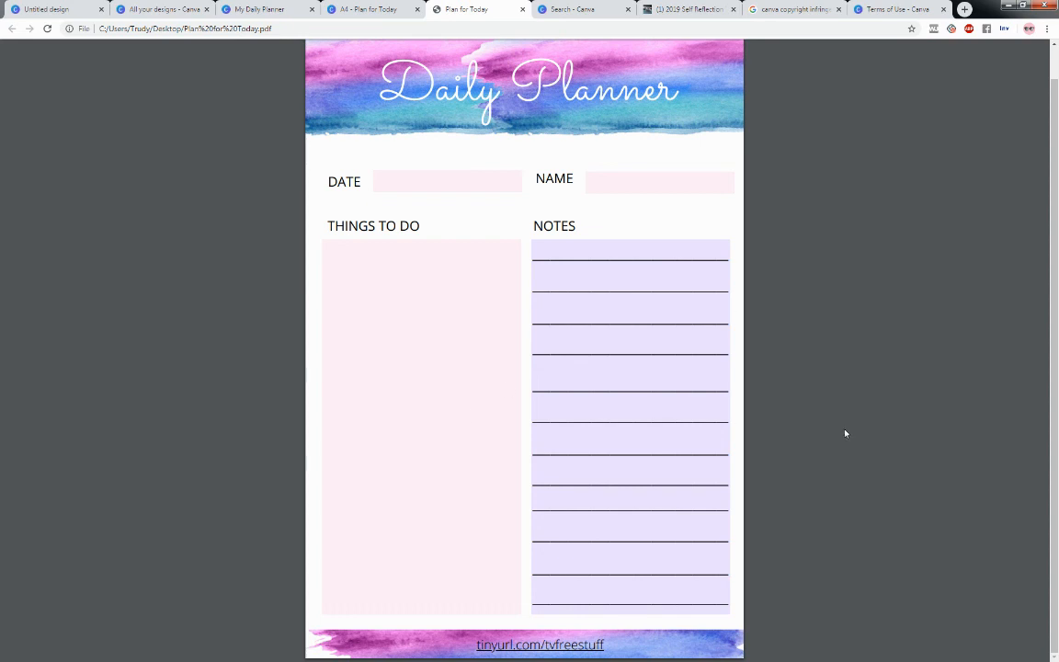
Test the PDF's footer link and look through the free worksheets on the page it opens.
{"action": "left_click", "coordinate": [568, 647]}
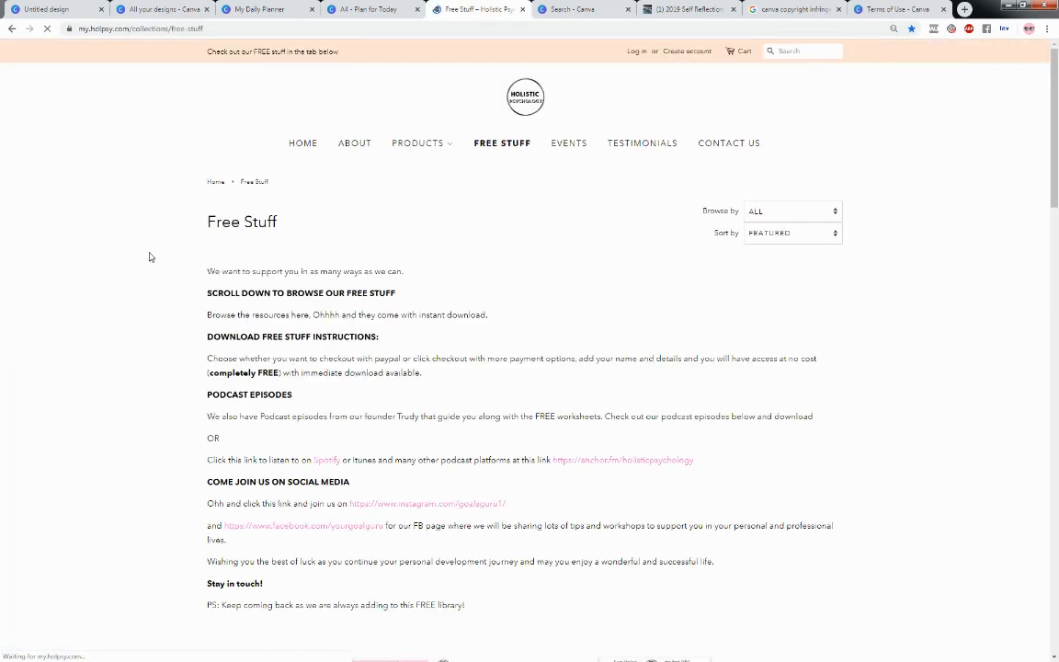
{"action": "scroll", "coordinate": [135, 266], "scroll_direction": "down", "scroll_amount": 3}
{"action": "scroll", "coordinate": [128, 273], "scroll_direction": "down", "scroll_amount": 2}
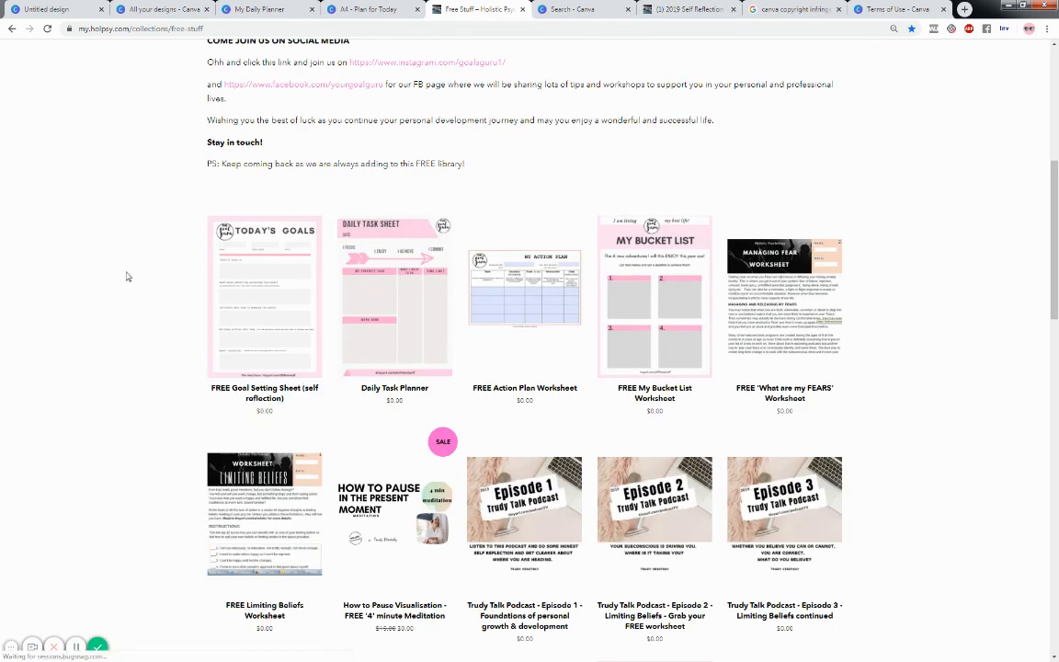
{"action": "scroll", "coordinate": [127, 274], "scroll_direction": "down", "scroll_amount": 3}
{"action": "scroll", "coordinate": [128, 278], "scroll_direction": "up", "scroll_amount": 5}
{"action": "scroll", "coordinate": [128, 277], "scroll_direction": "up", "scroll_amount": 3}
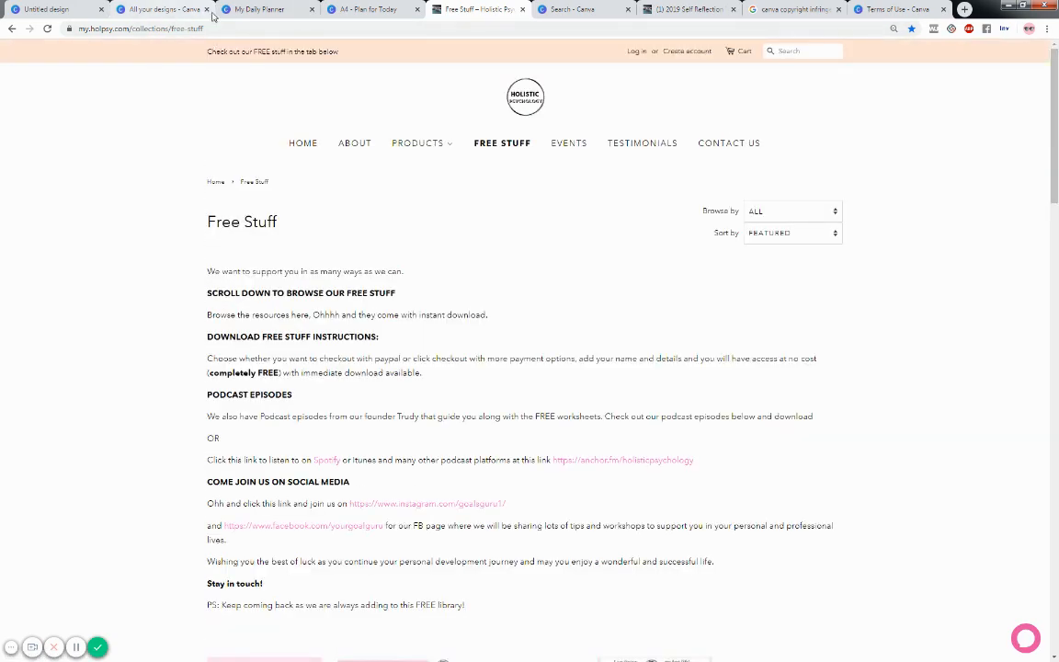
Switch back to the A4 planner design in Canva and dismiss the print offer.
{"action": "left_click", "coordinate": [337, 14]}
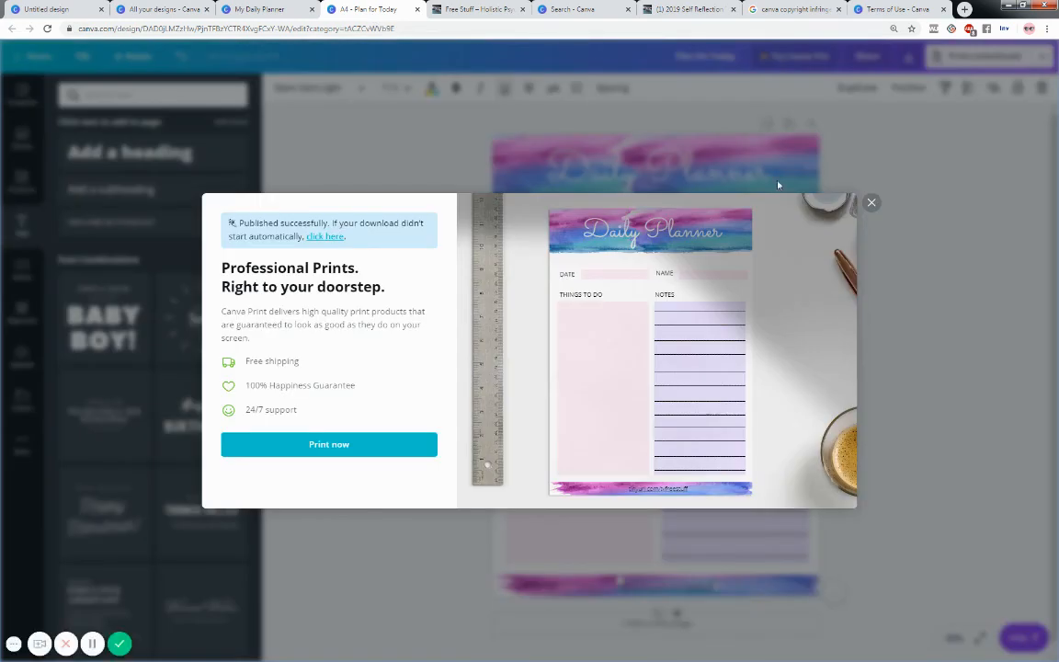
{"action": "left_click", "coordinate": [872, 203]}
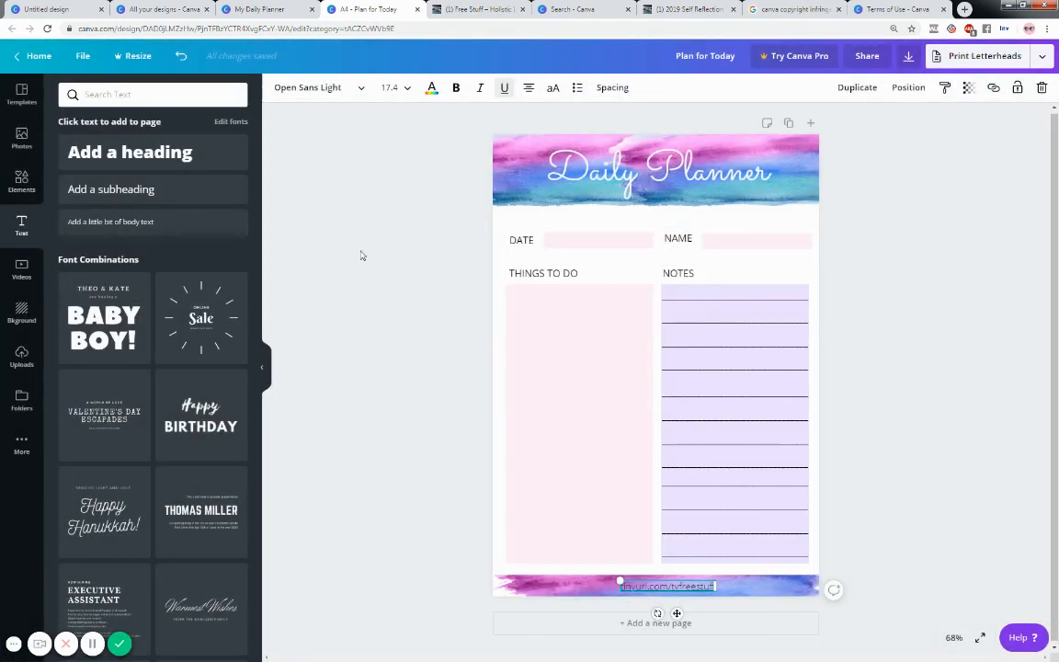